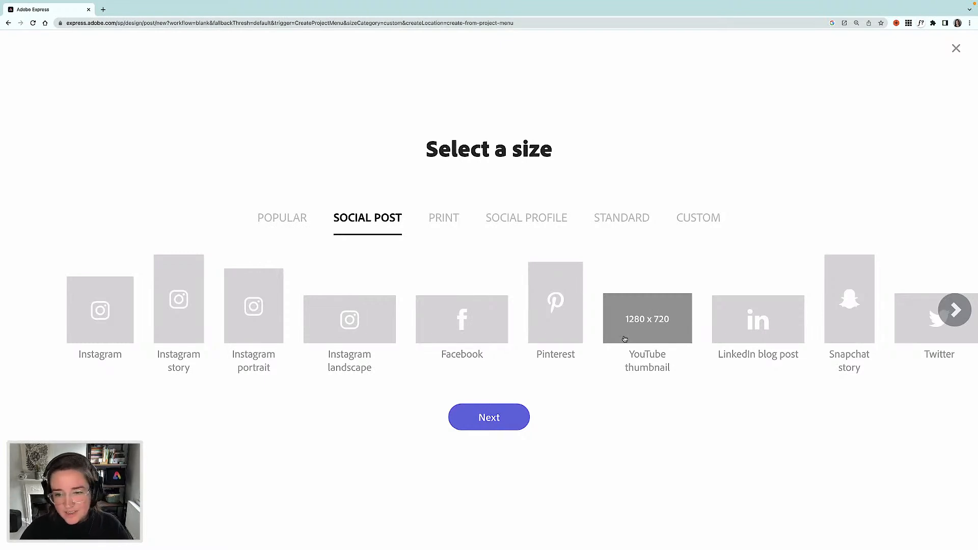
Create a blank project in the YouTube thumbnail size, 1280 x 720
click(654, 317)
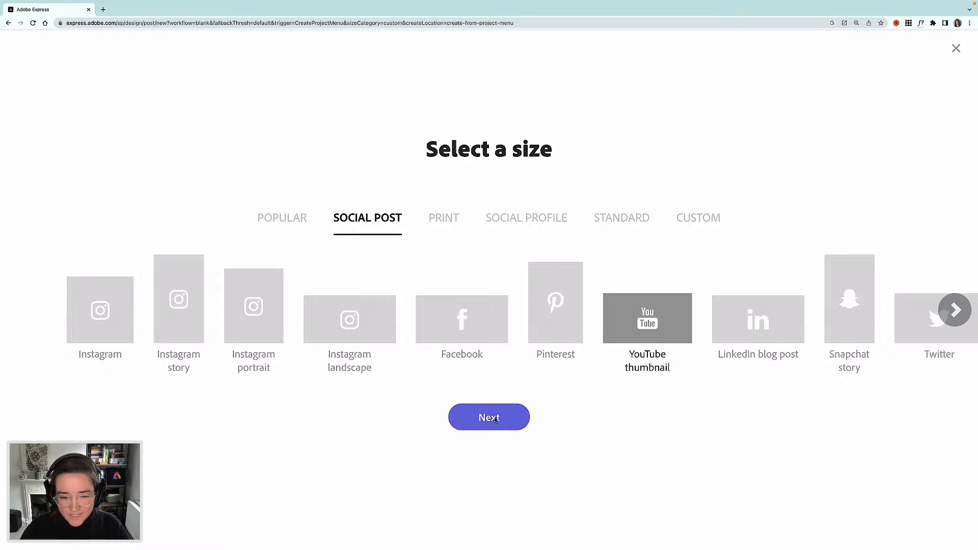
click(495, 419)
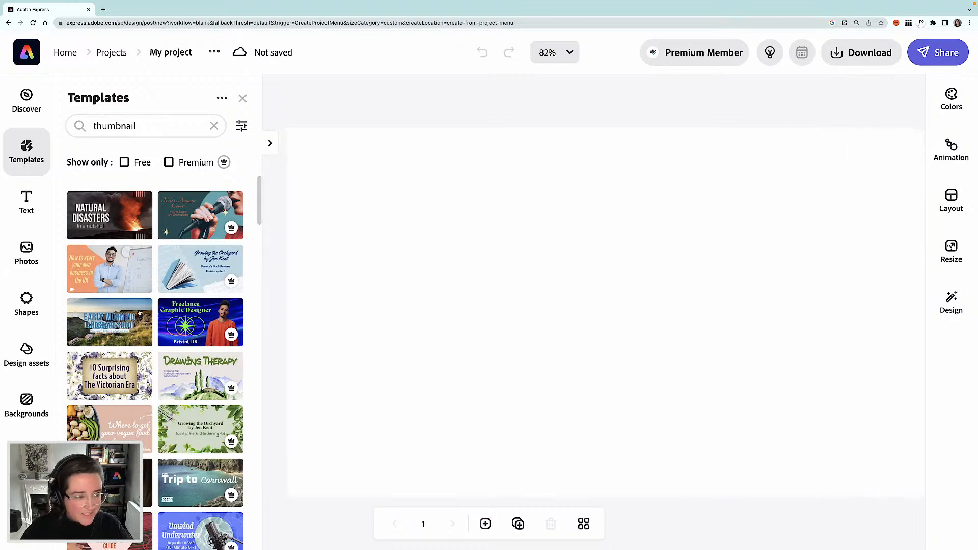
Search the Adobe Stock photos for "person"
click(28, 257)
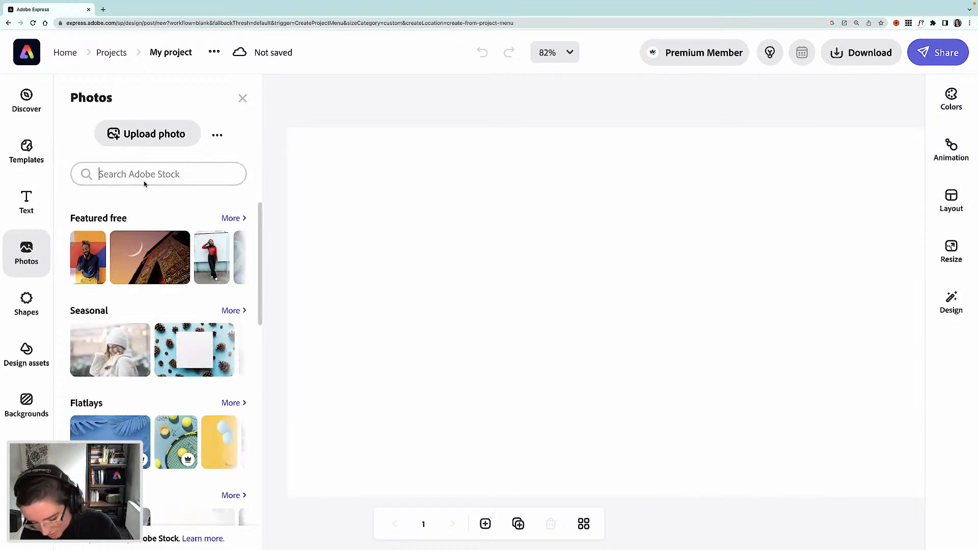
text(person)
key(Return)
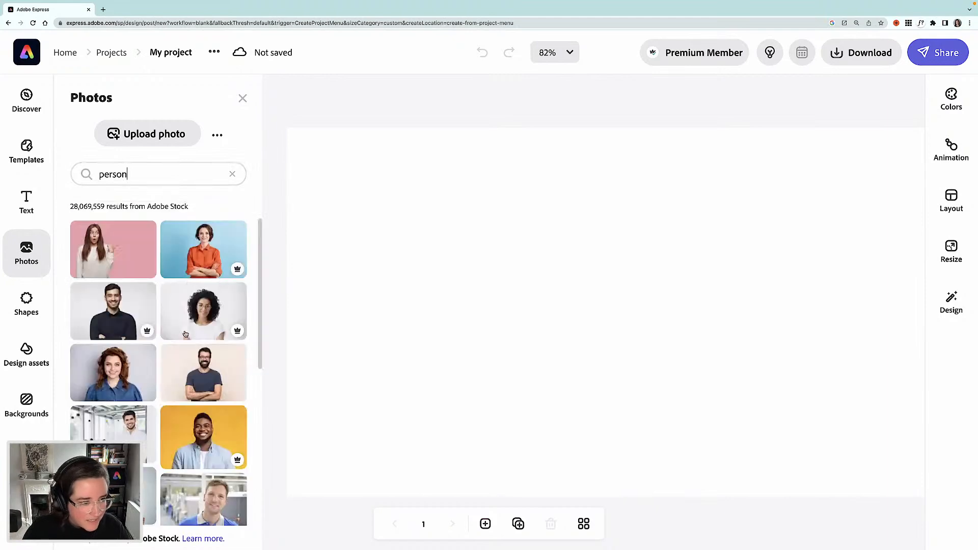
Browse the stock photos of people for one that suits the thumbnail
scroll(184, 369, down, 1)
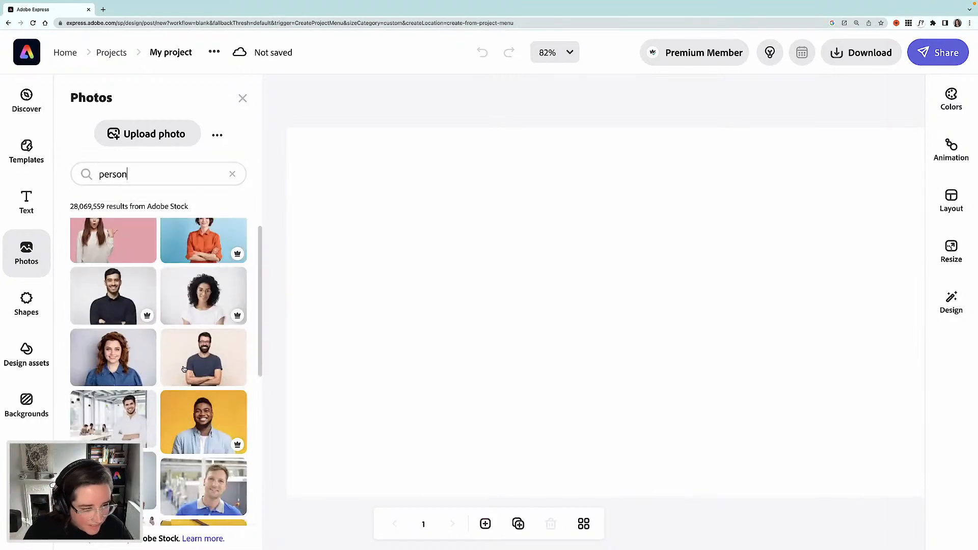
scroll(184, 368, down, 2)
scroll(182, 369, down, 1)
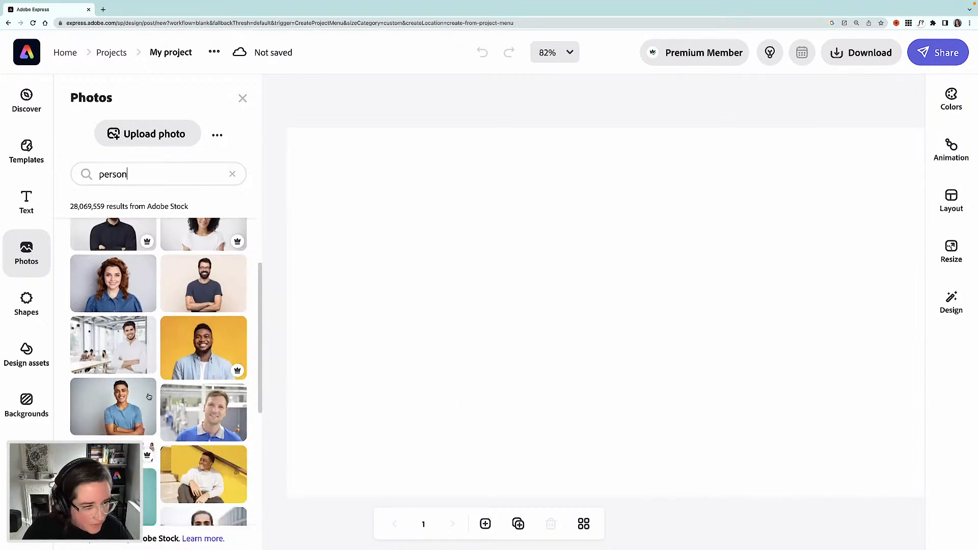
scroll(151, 396, down, 3)
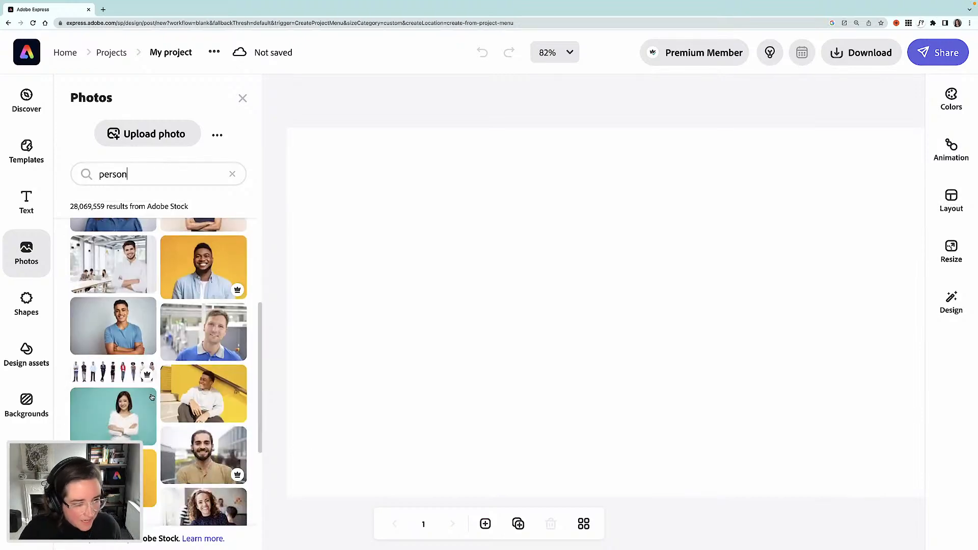
scroll(151, 396, down, 5)
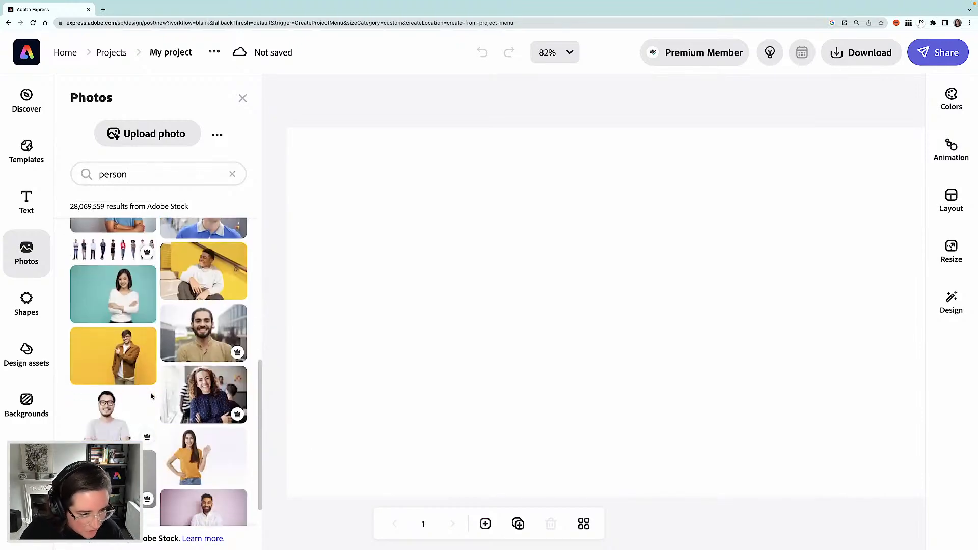
scroll(152, 396, down, 4)
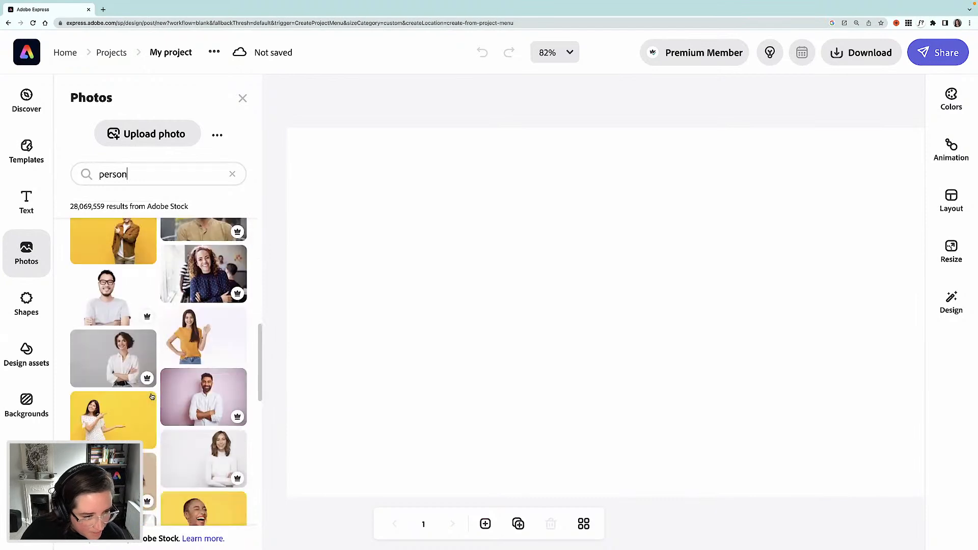
scroll(151, 397, down, 1)
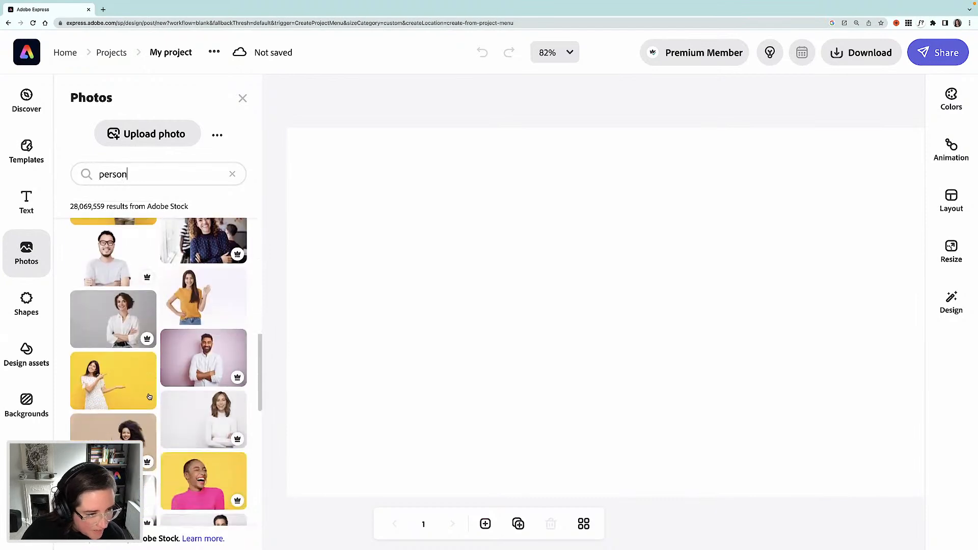
scroll(151, 397, down, 3)
scroll(151, 396, up, 9)
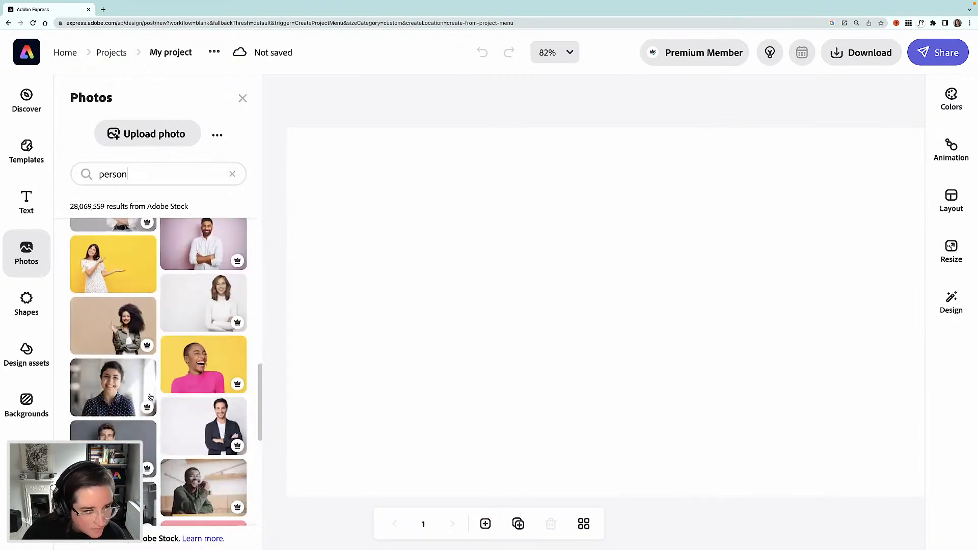
scroll(150, 397, up, 2)
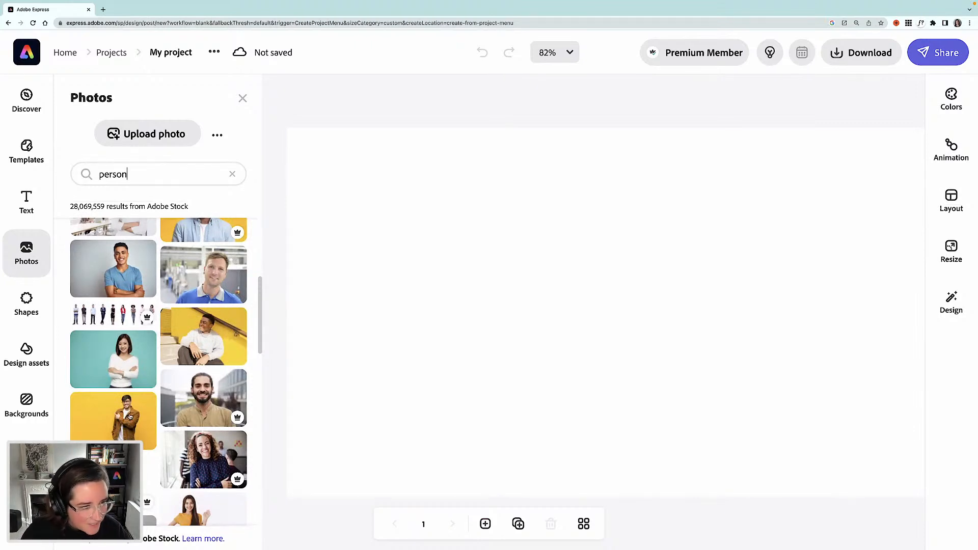
scroll(131, 412, up, 5)
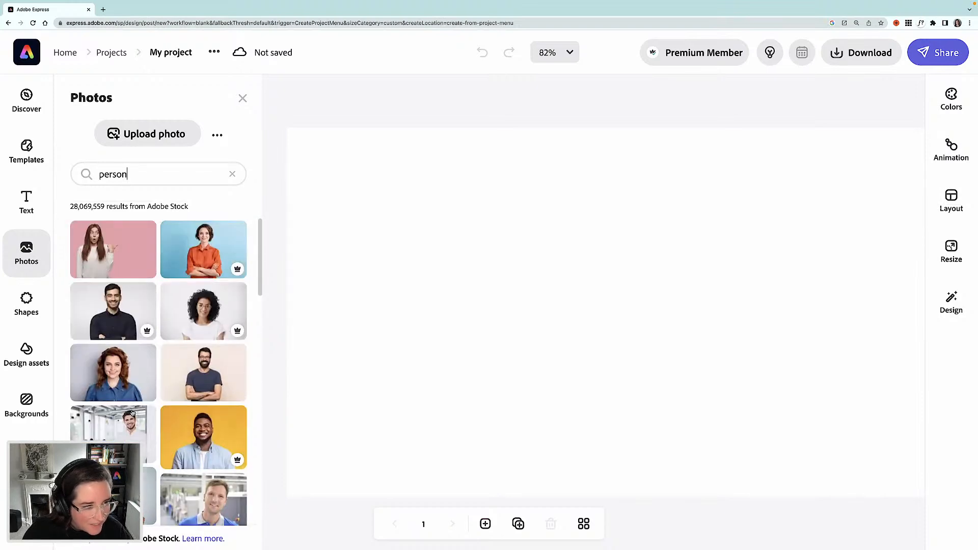
scroll(133, 413, down, 5)
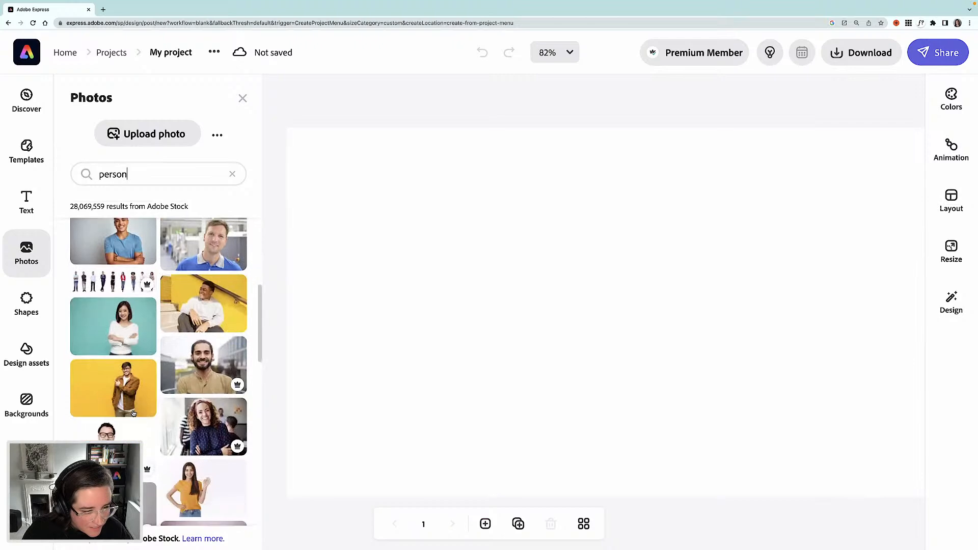
scroll(133, 413, down, 2)
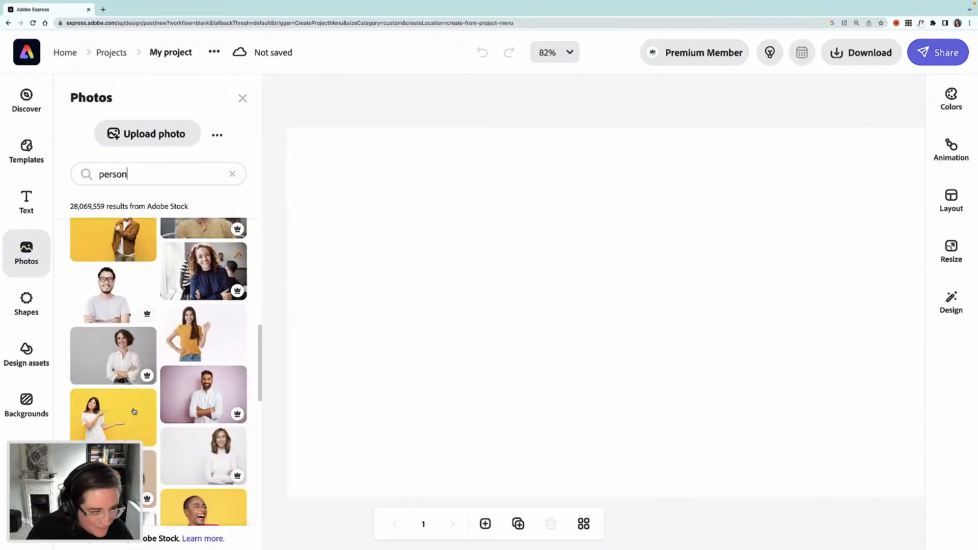
scroll(134, 411, down, 4)
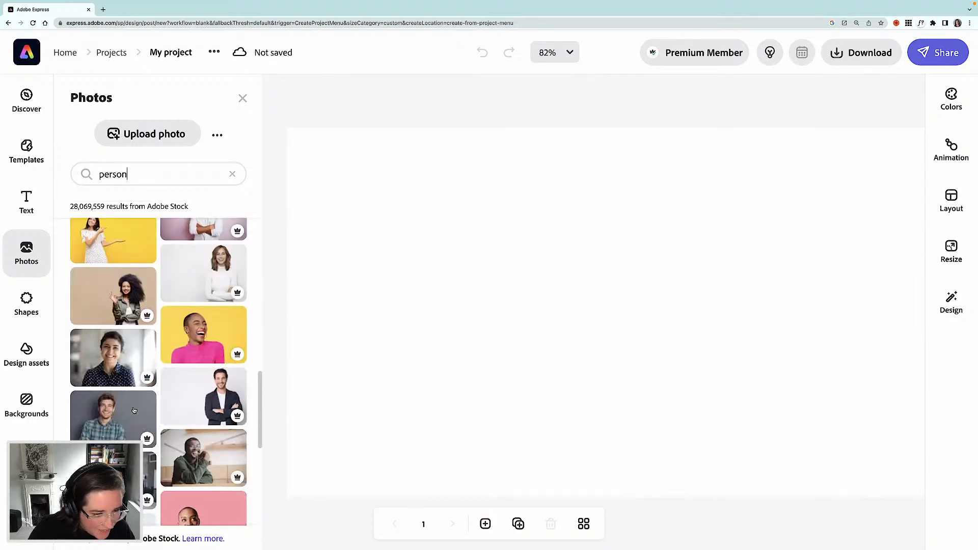
scroll(134, 411, down, 4)
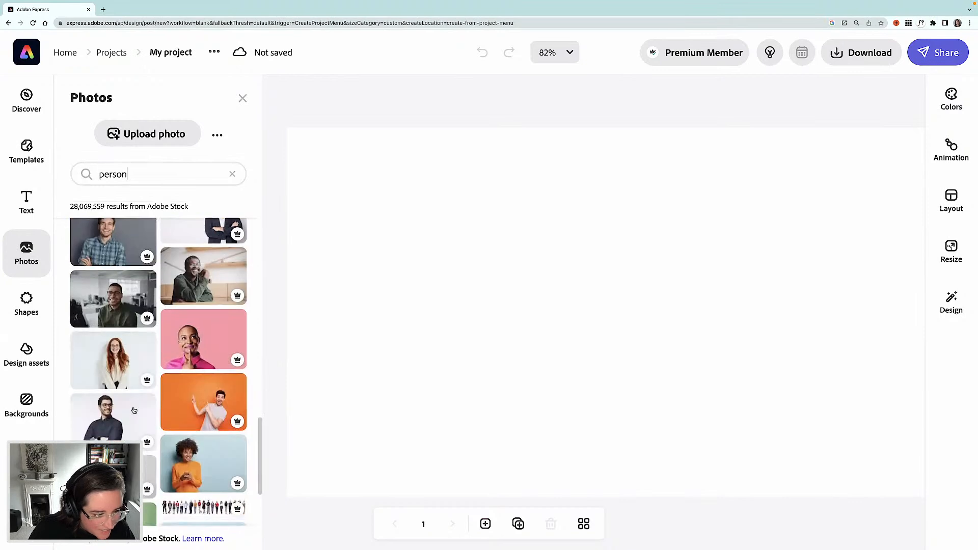
scroll(134, 411, down, 2)
scroll(134, 411, down, 1)
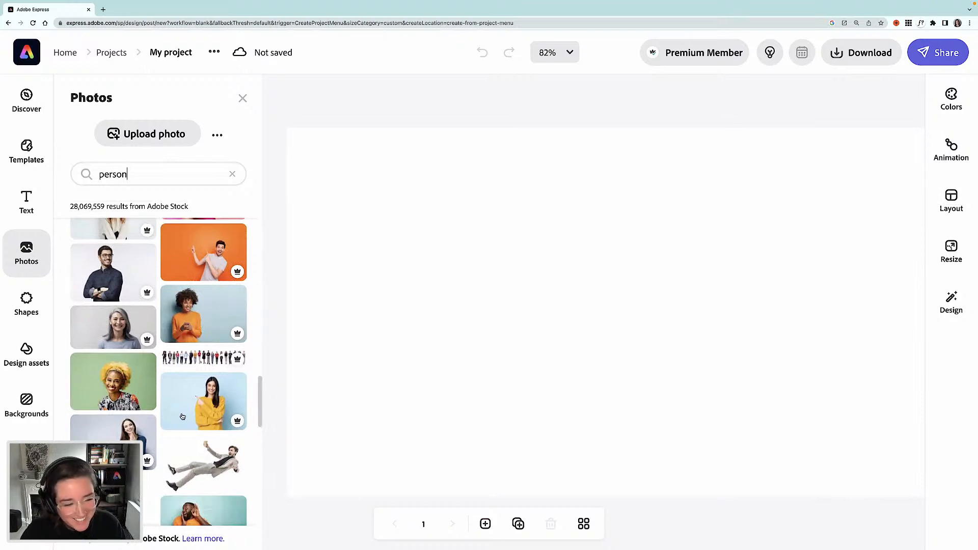
scroll(181, 416, down, 3)
scroll(183, 417, down, 2)
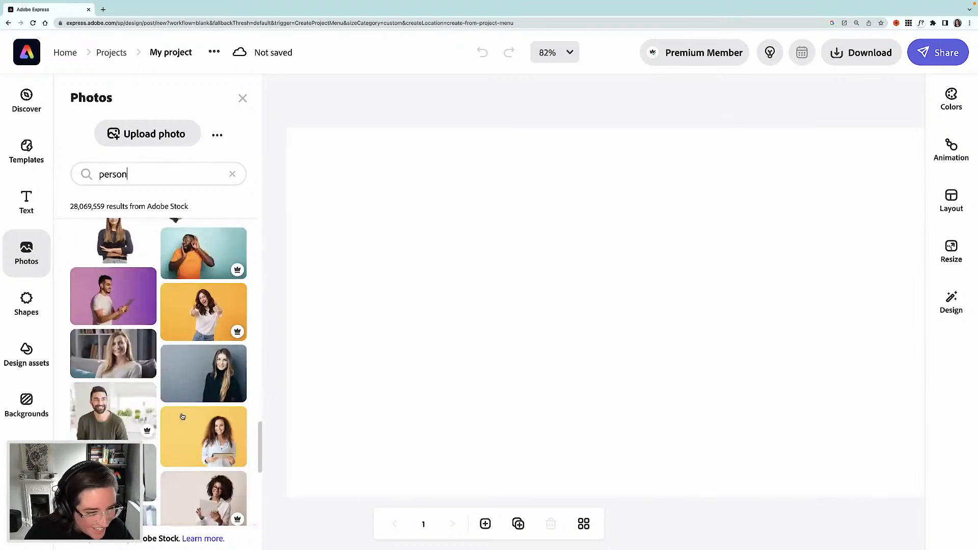
scroll(182, 417, up, 8)
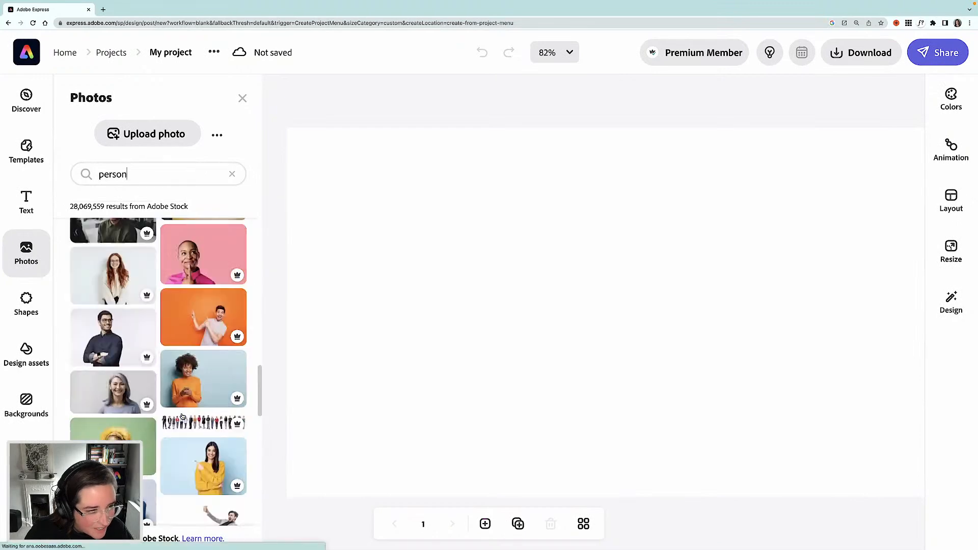
scroll(182, 417, up, 5)
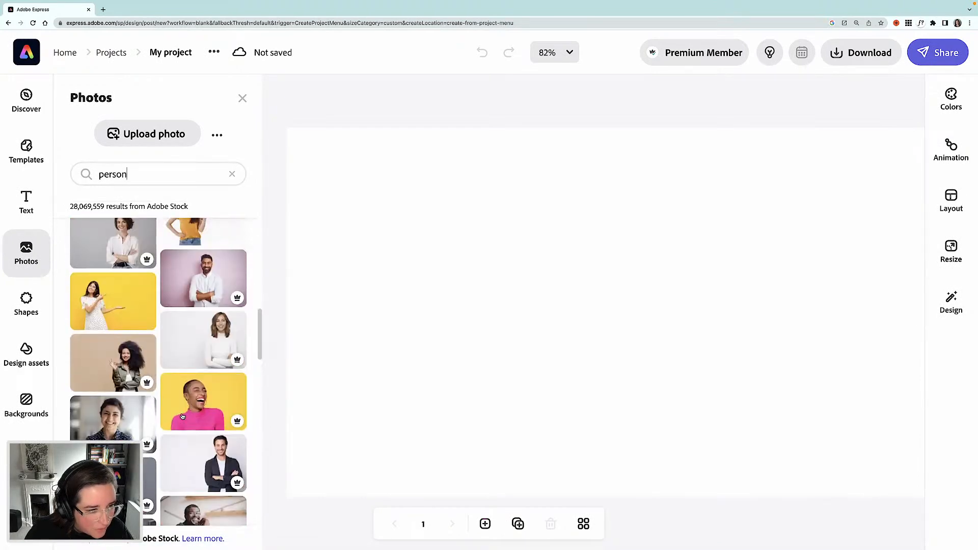
scroll(183, 417, up, 1)
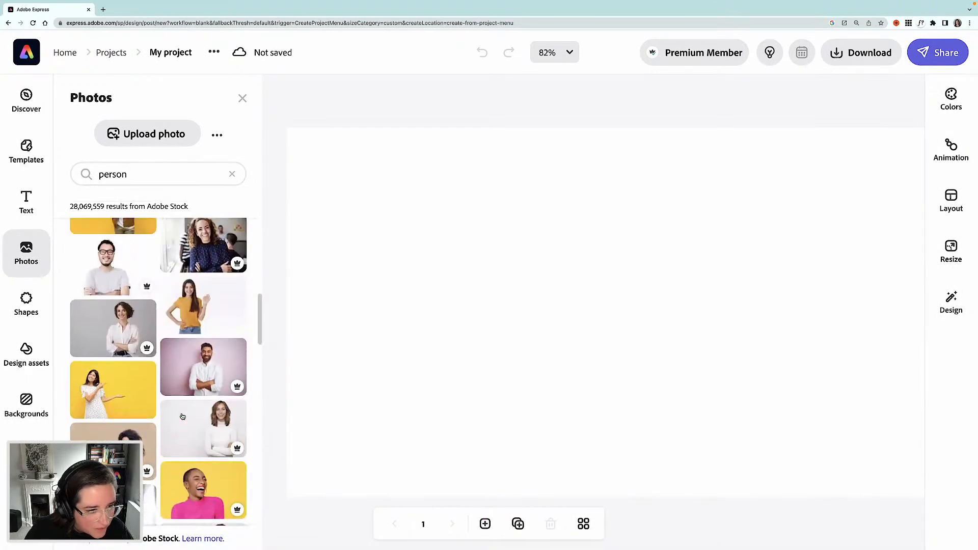
Add the photo of the pointing woman in the polka-dot dress on yellow, and enlarge and reposition it to fill most of the canvas
click(114, 415)
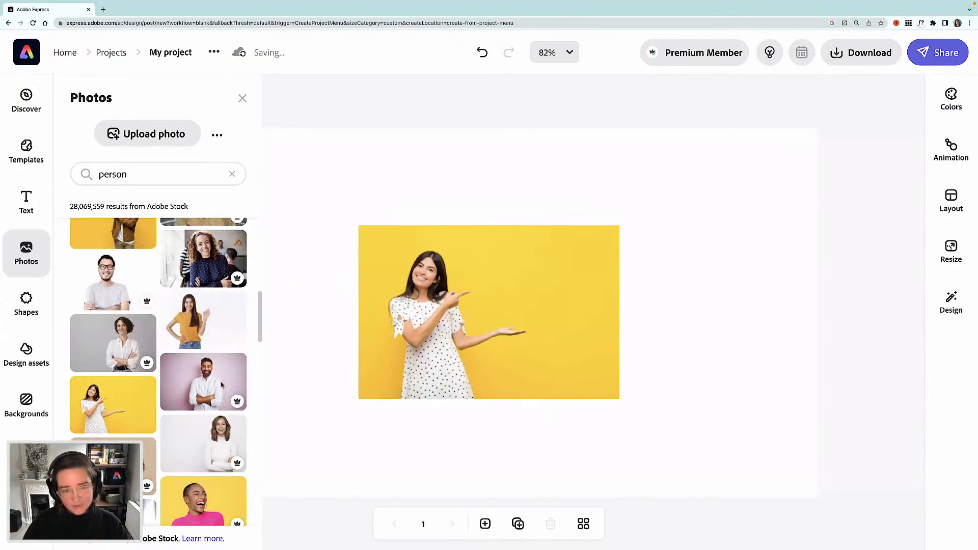
click(473, 343)
drag(473, 343, 405, 277)
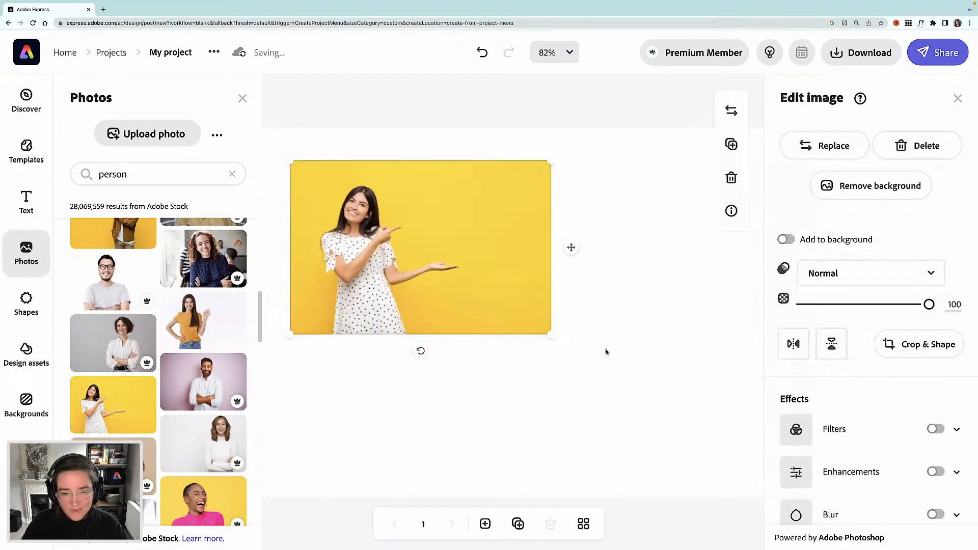
drag(550, 333, 625, 384)
drag(653, 429, 726, 450)
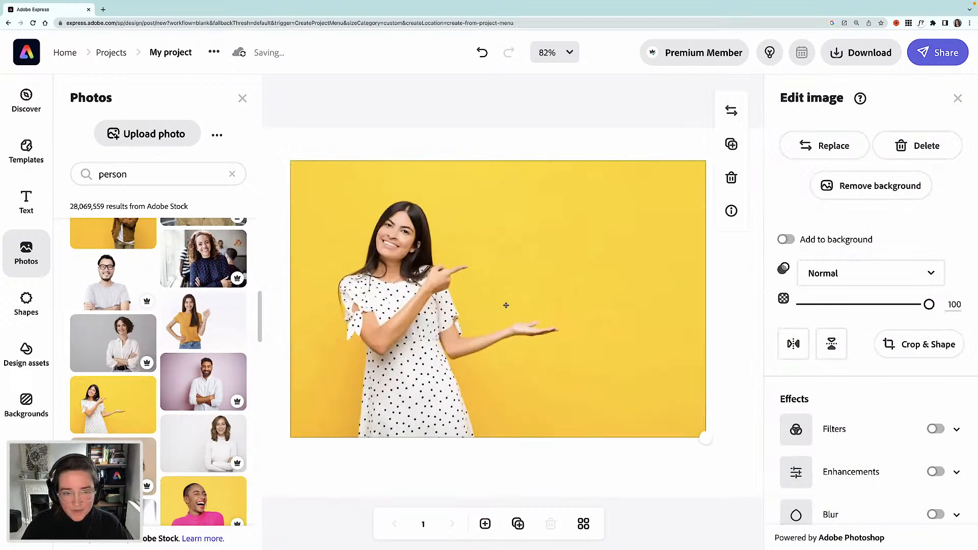
drag(504, 306, 479, 301)
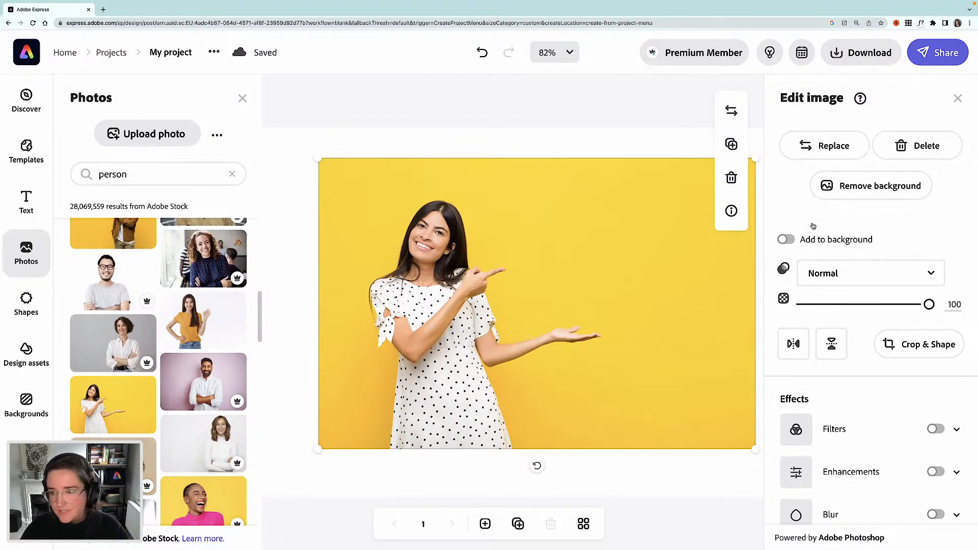
Remove the photo's background and erase leftover edges around the woman's sleeve and hair using a size 5 brush
click(873, 190)
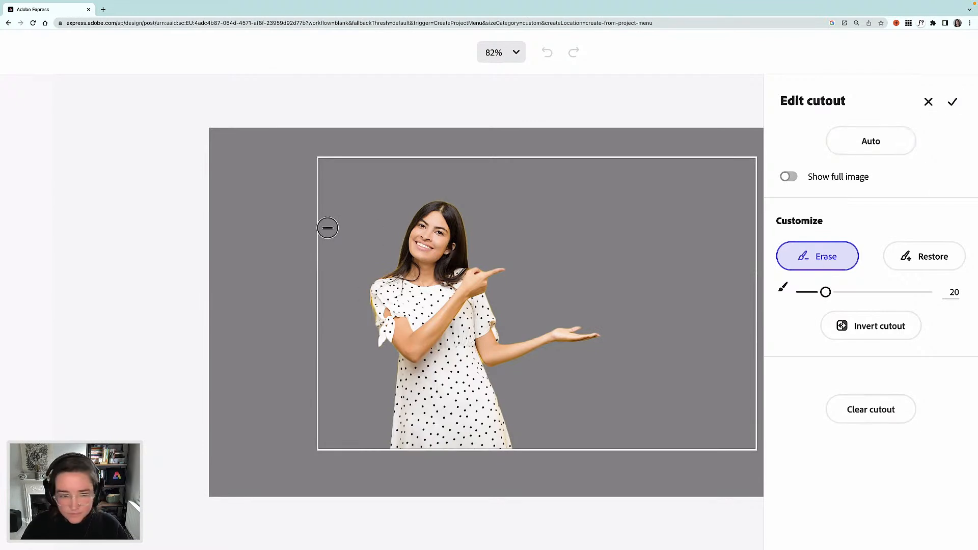
mouse_move(364, 310)
mouse_down()
mouse_move(361, 294)
mouse_move(367, 330)
mouse_up()
drag(825, 292, 806, 292)
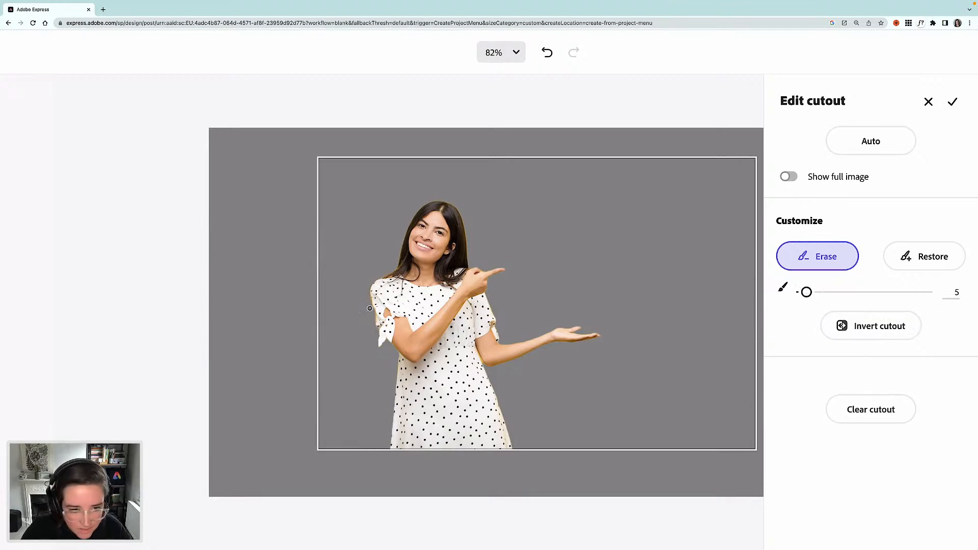
mouse_move(369, 309)
mouse_down()
mouse_move(373, 321)
mouse_move(367, 290)
mouse_up()
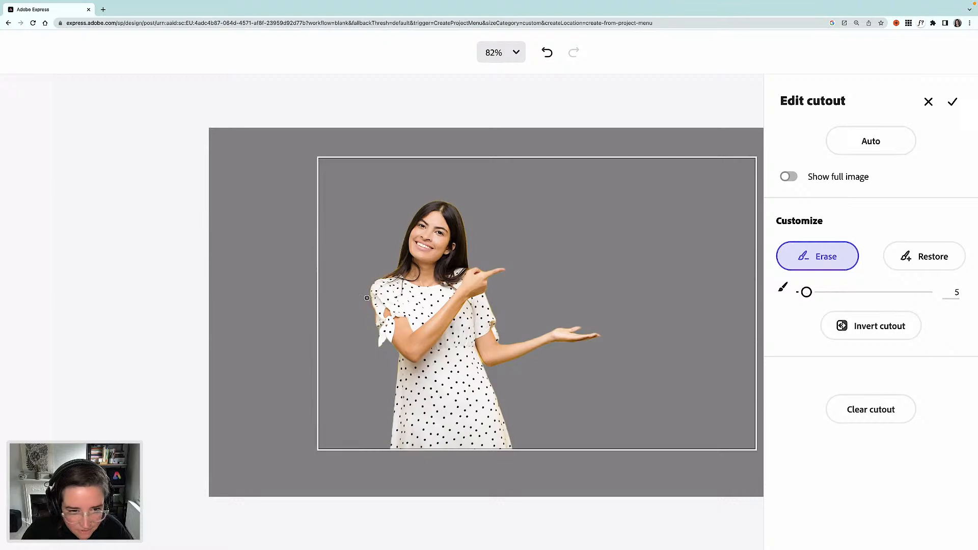
drag(453, 209, 470, 264)
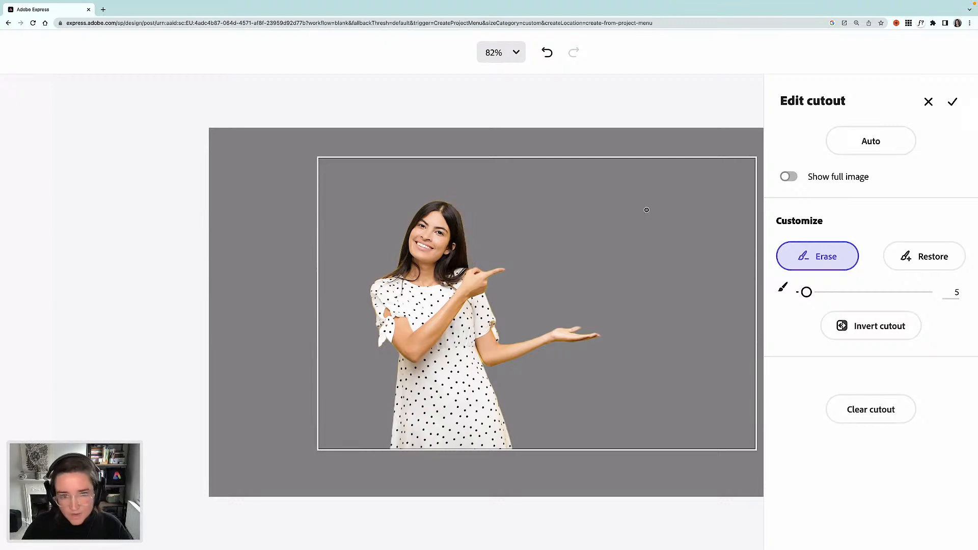
click(952, 101)
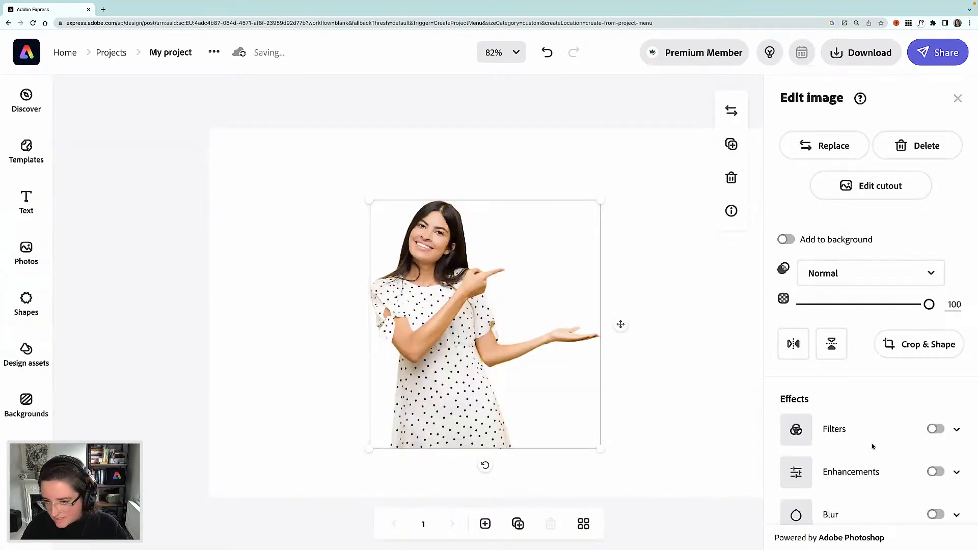
scroll(872, 444, down, 2)
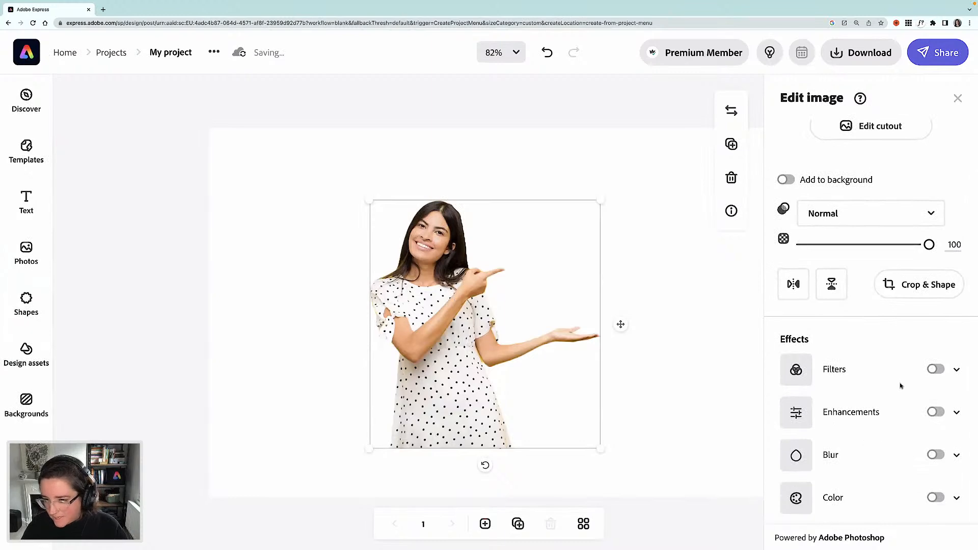
click(955, 499)
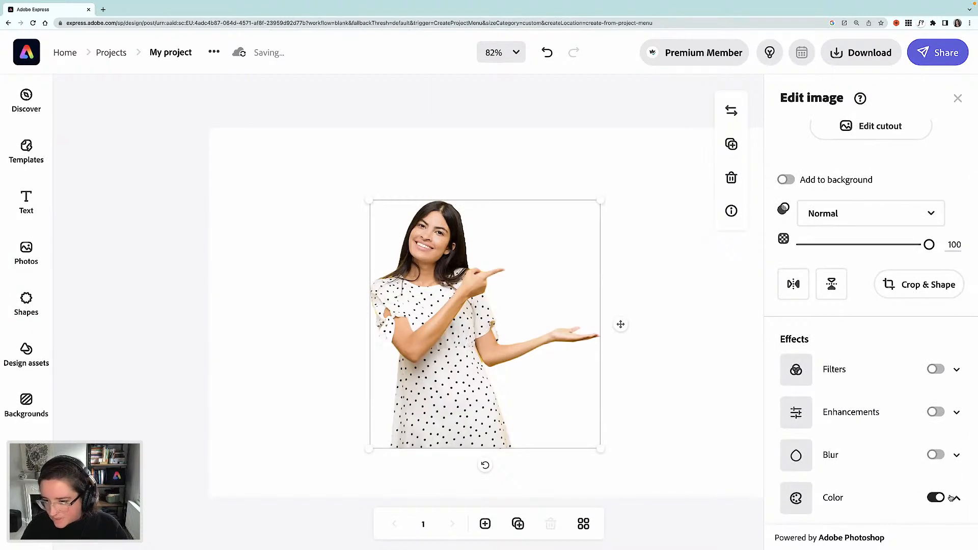
scroll(886, 463, down, 1)
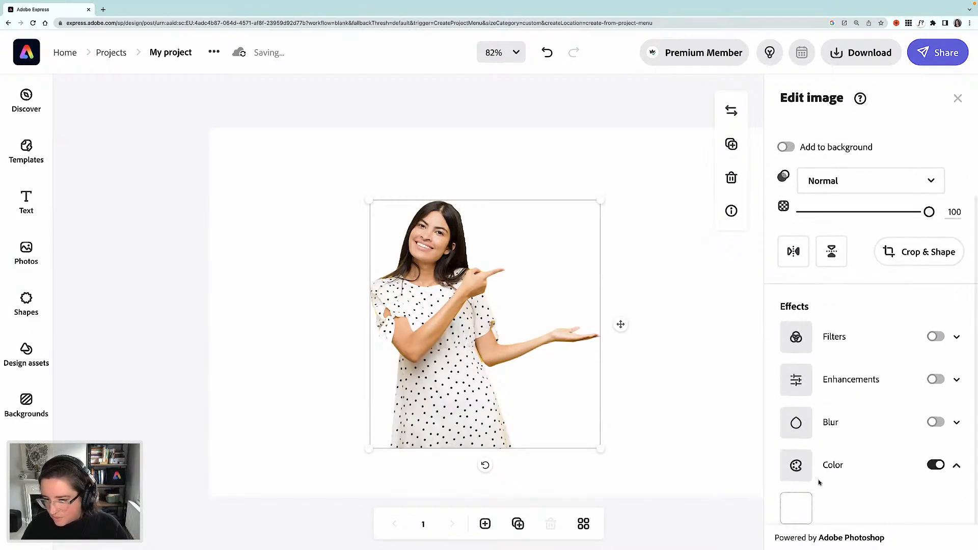
click(935, 465)
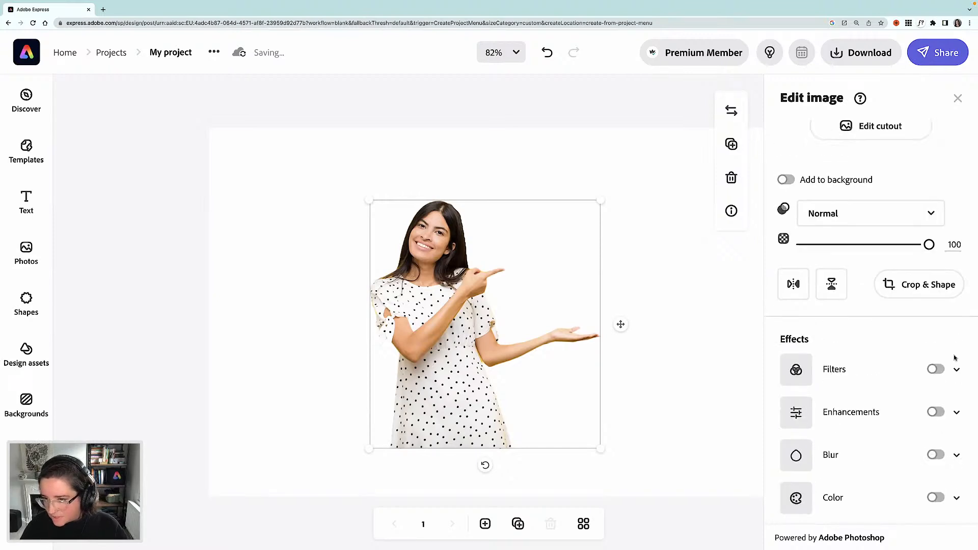
Apply the Grayscale filter to the cutout photo of the woman
click(955, 372)
scroll(888, 400, down, 3)
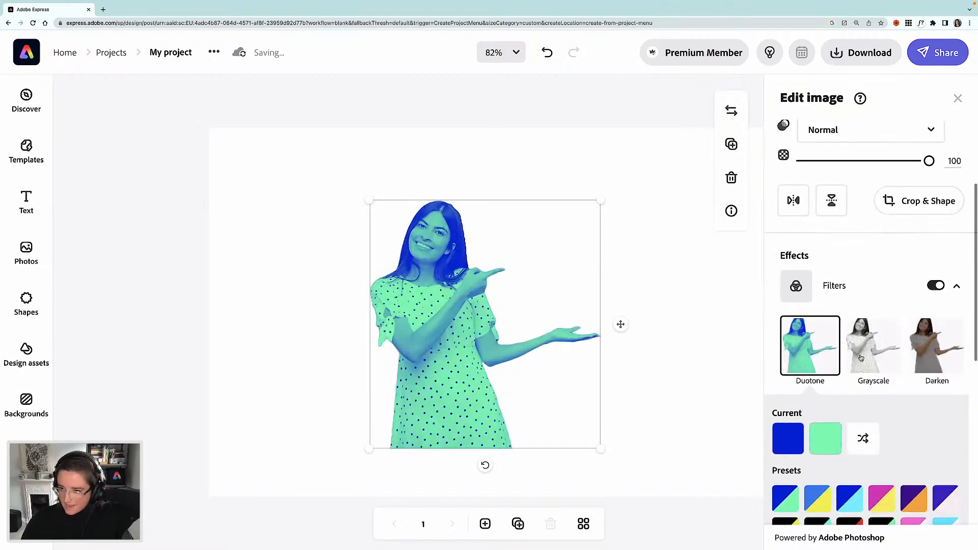
click(861, 356)
Enhance the woman's photo with contrast 92, brightness -21 and saturation 12
scroll(870, 376, down, 5)
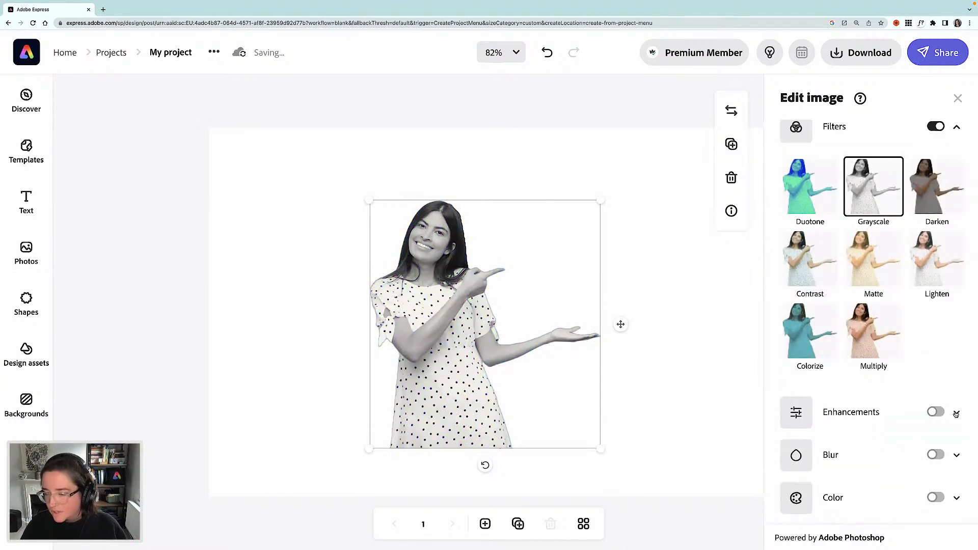
click(956, 413)
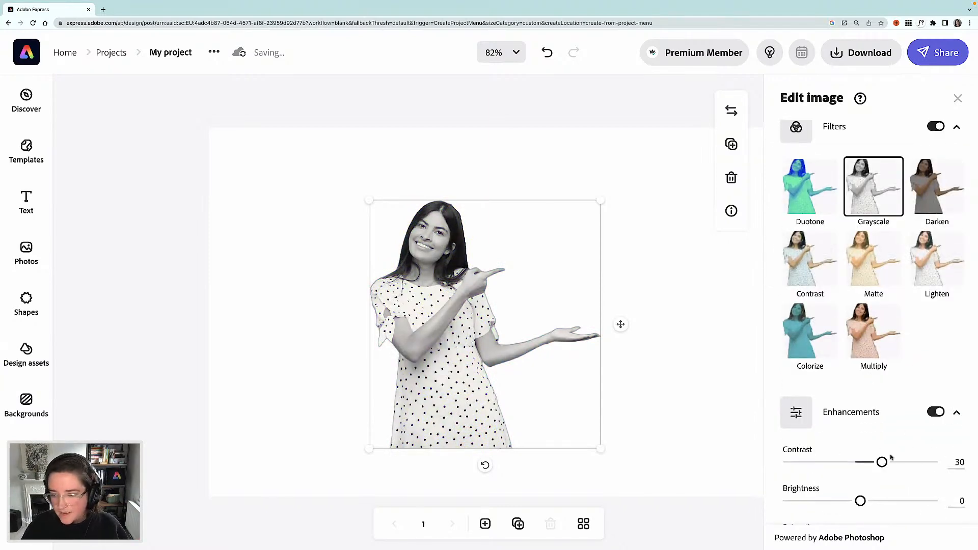
drag(882, 461, 929, 462)
scroll(858, 480, down, 1)
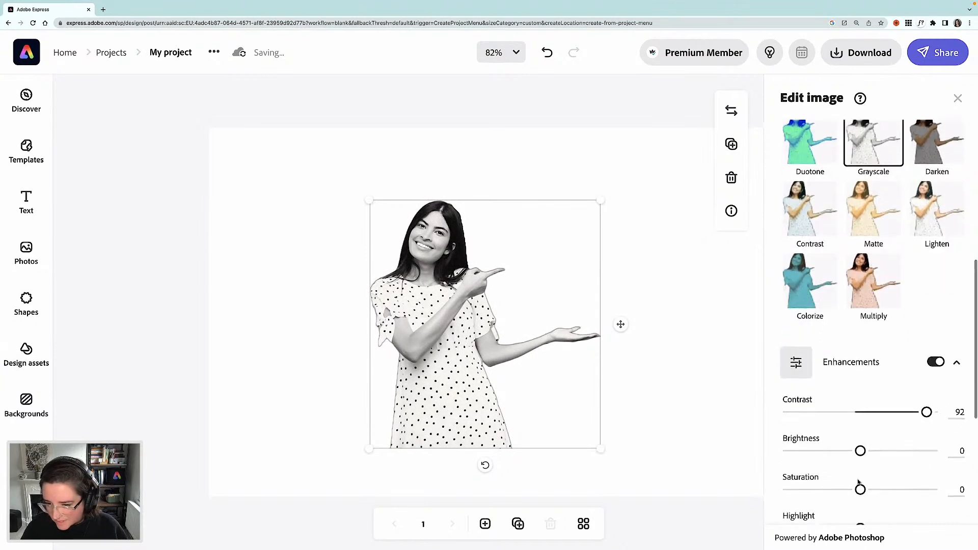
scroll(858, 483, down, 1)
drag(859, 415, 845, 416)
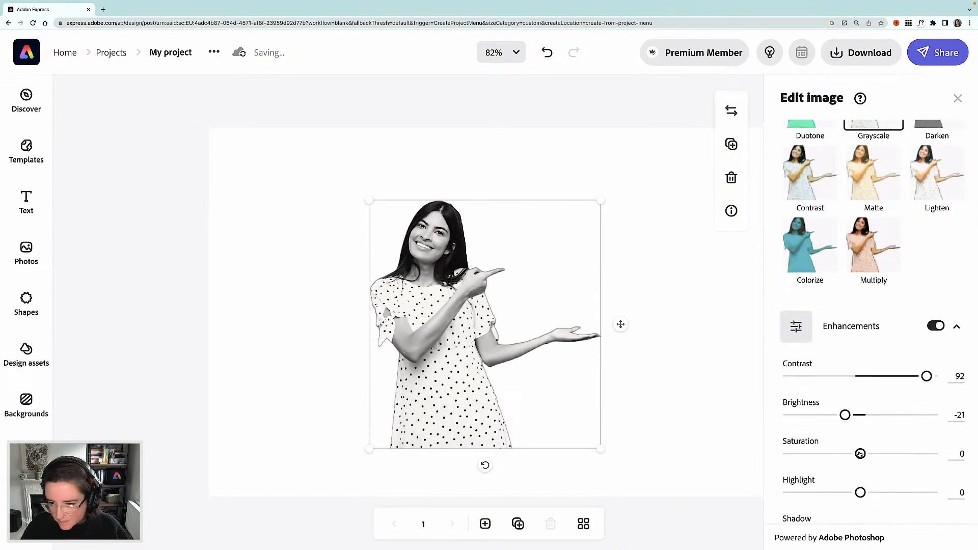
drag(861, 453, 869, 454)
scroll(862, 489, down, 2)
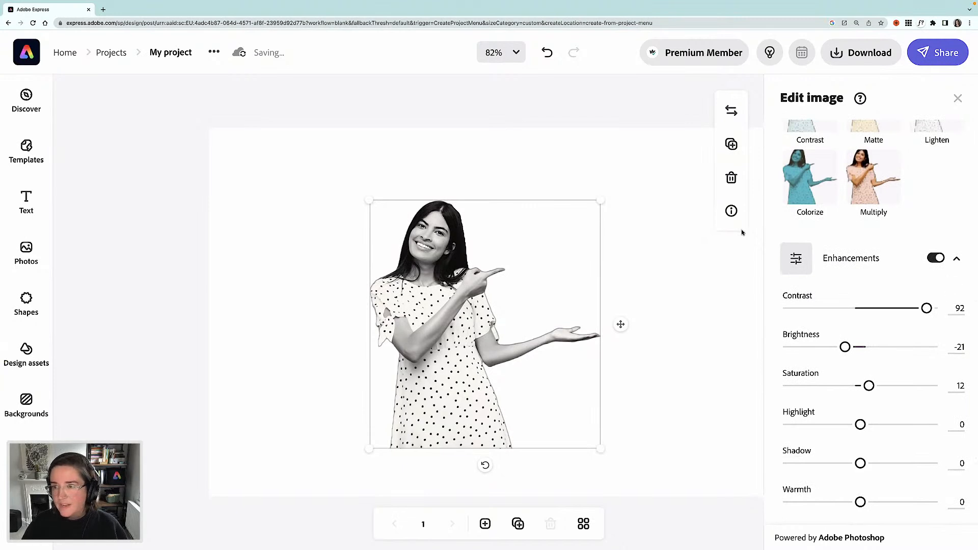
scroll(903, 215, up, 1)
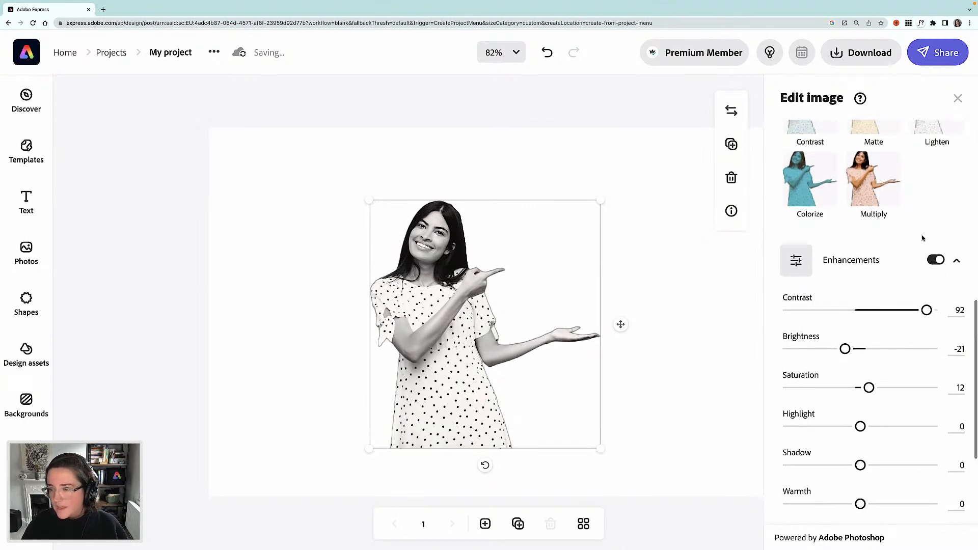
click(913, 283)
Move the woman to the lower-left of the canvas and enlarge her, keeping her on the bottom edge, and deselect her
drag(404, 355, 302, 394)
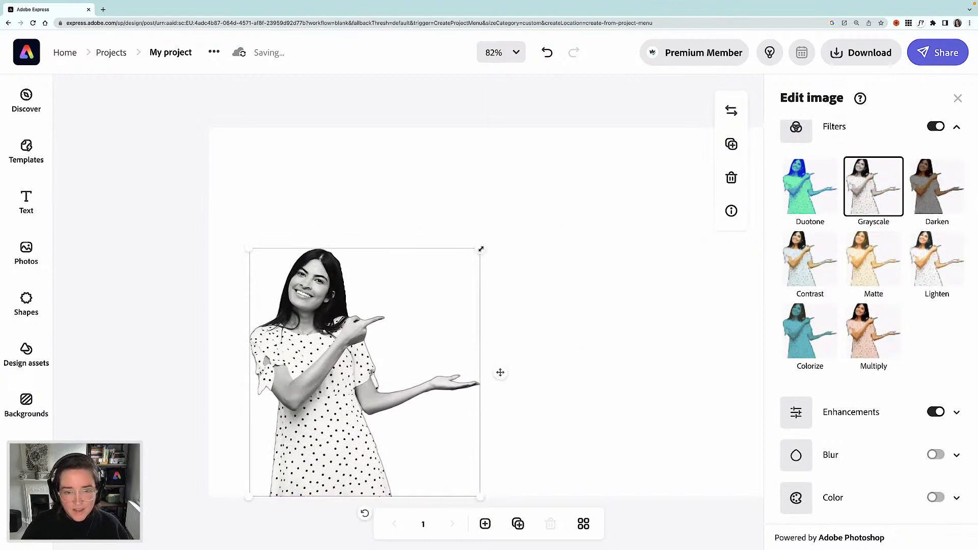
drag(480, 248, 539, 214)
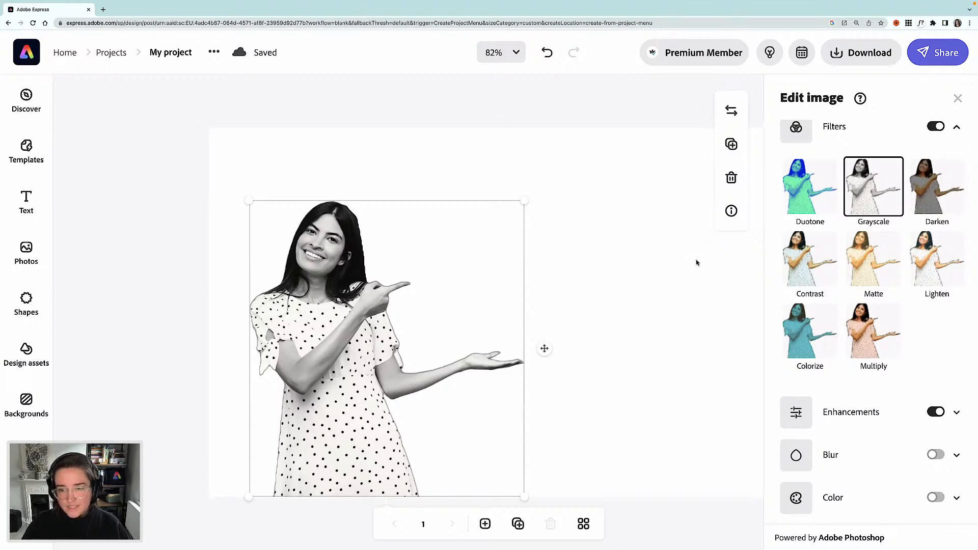
scroll(696, 263, right, 2)
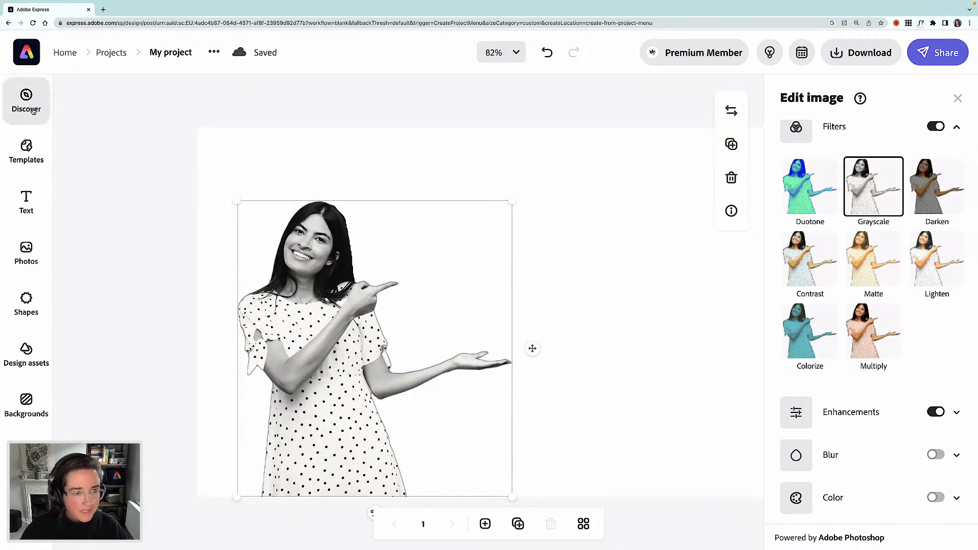
click(132, 169)
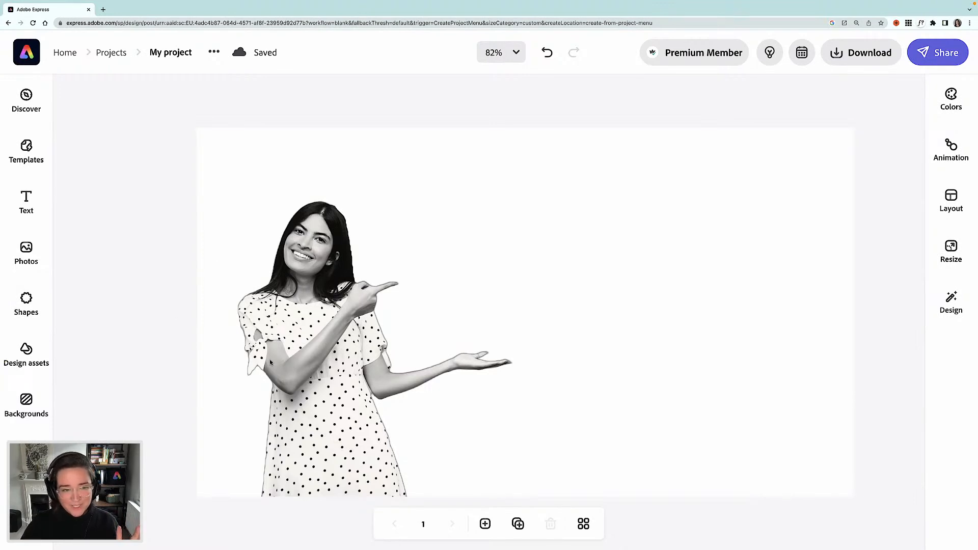
Search the design assets for "lips" and look through the graphics offered
click(27, 351)
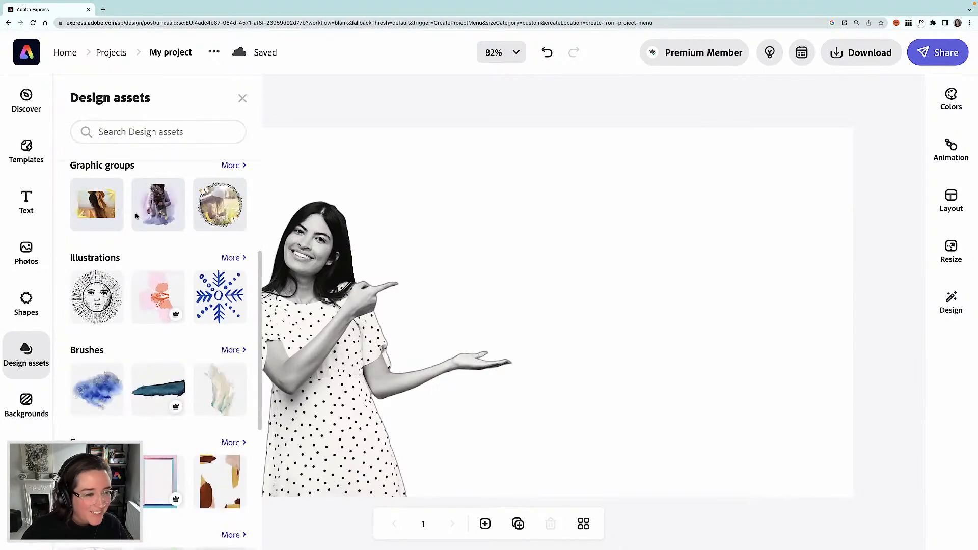
click(127, 134)
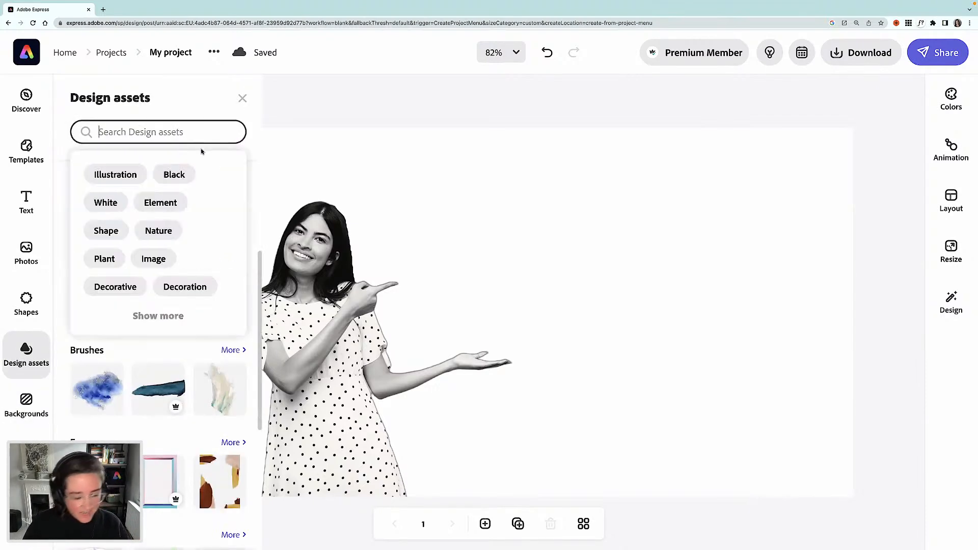
text(li)
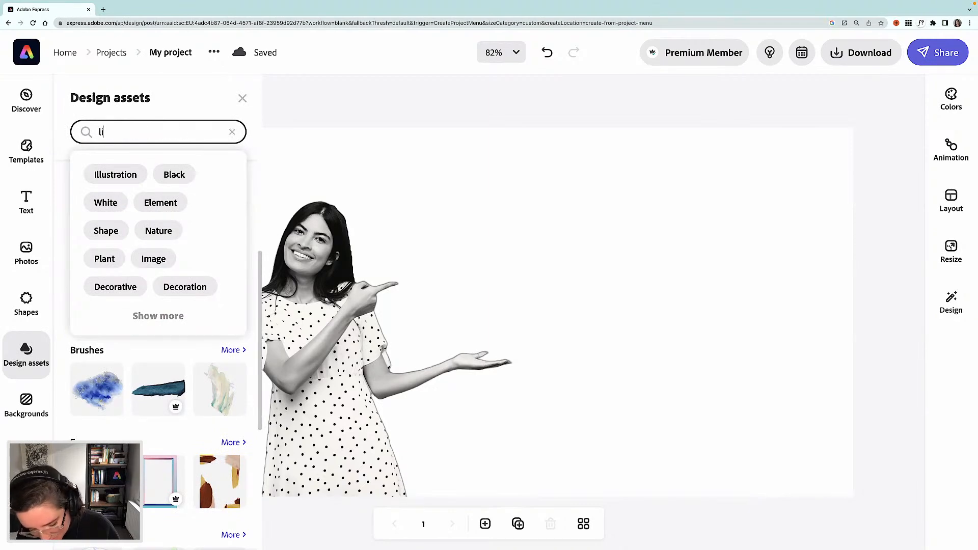
text(ps)
key(Return)
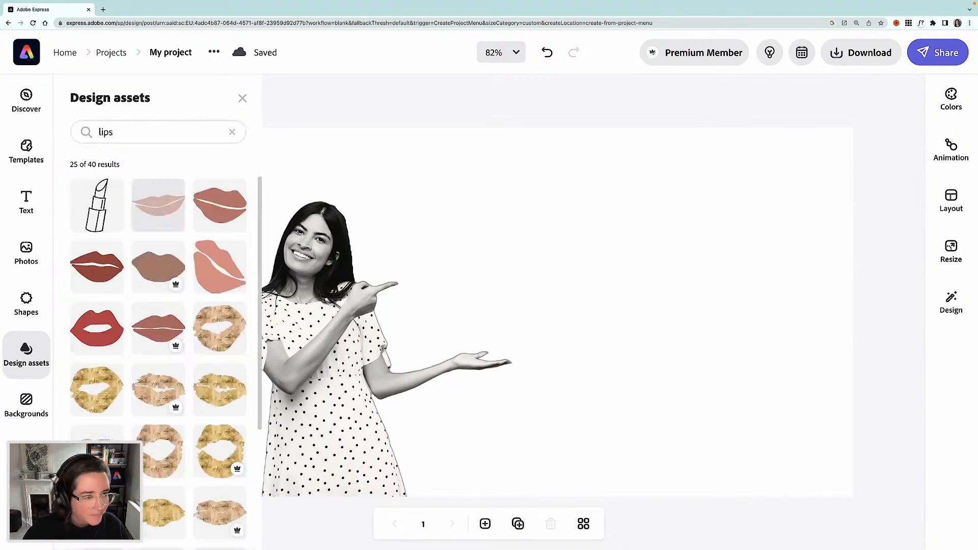
scroll(151, 305, down, 2)
scroll(150, 304, down, 3)
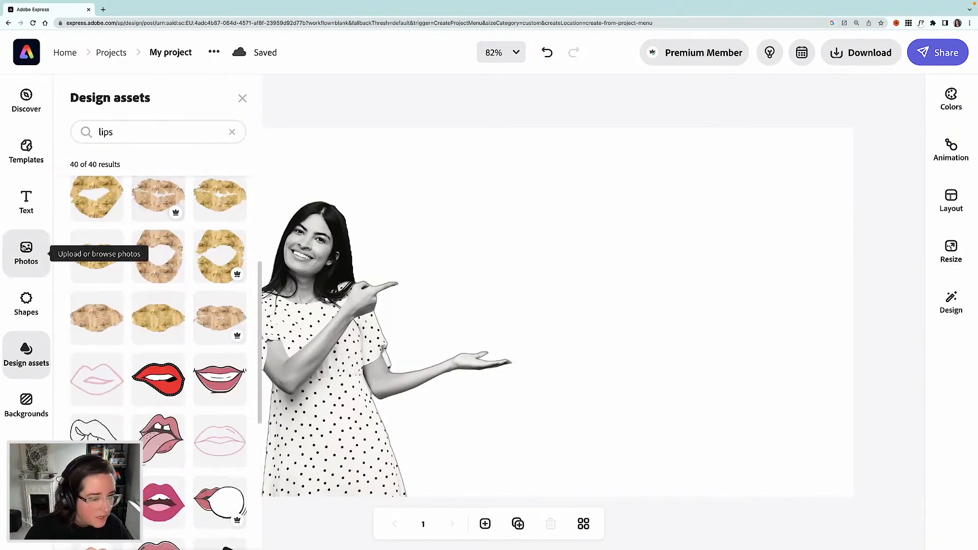
Search the Adobe Stock photos for "lips"
click(26, 250)
double_click(120, 180)
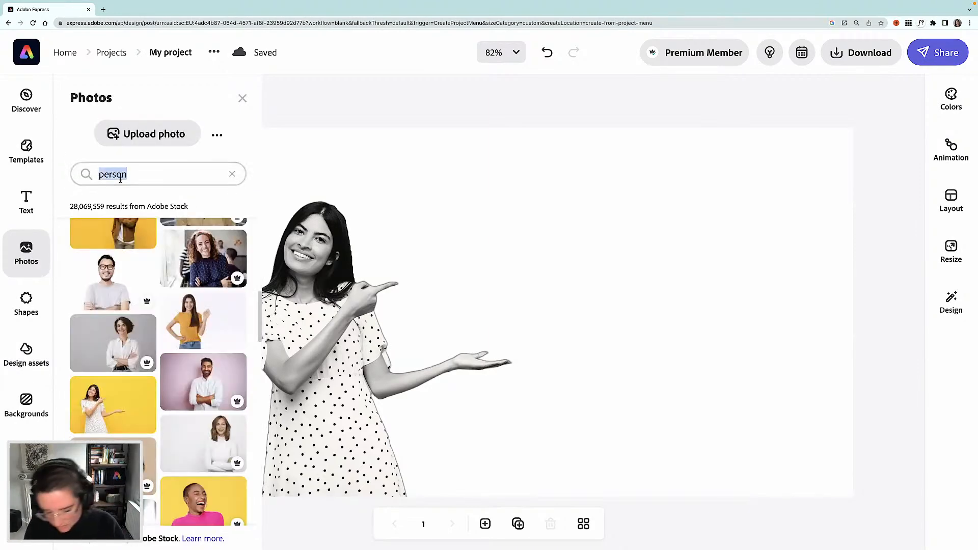
text(lips)
key(Return)
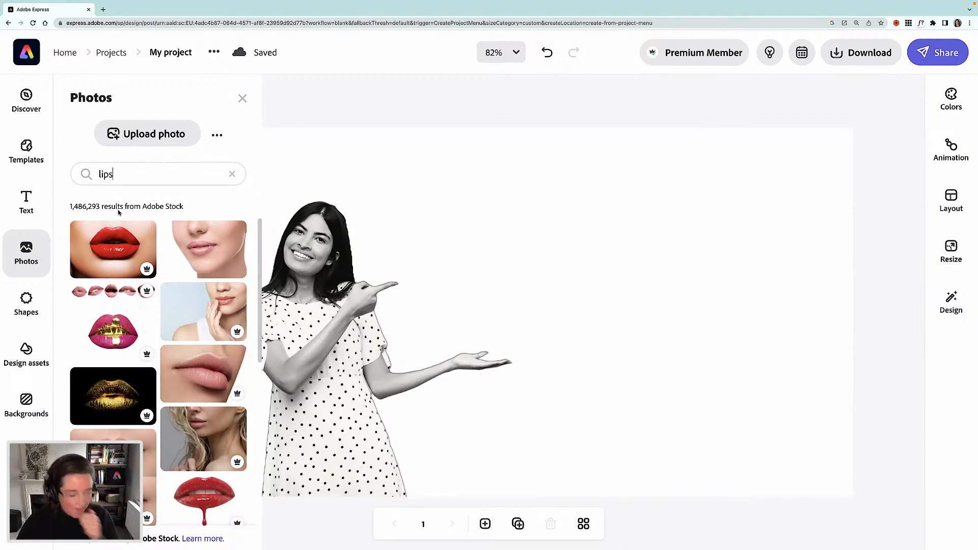
Browse the stock photos of lips for one that suits the thumbnail
scroll(213, 392, down, 3)
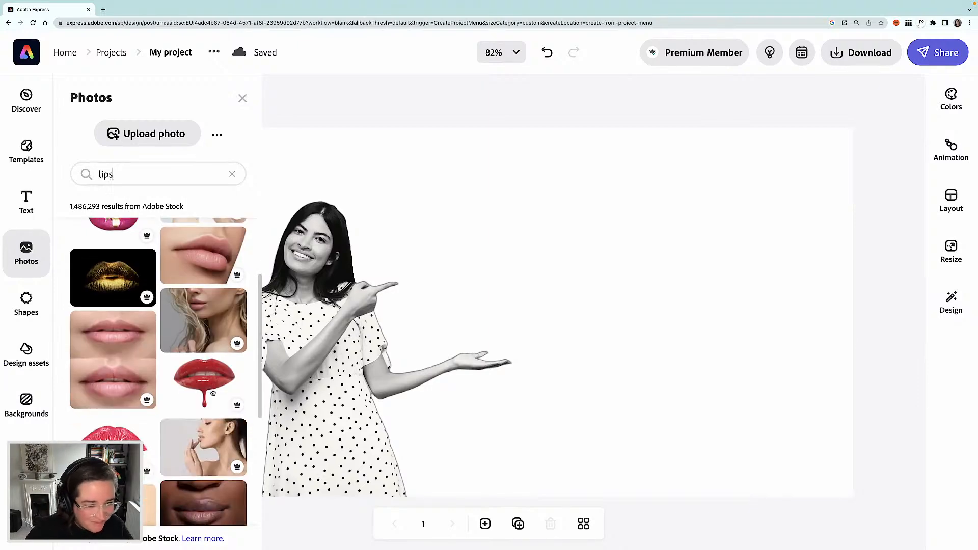
scroll(213, 392, down, 3)
scroll(203, 390, down, 3)
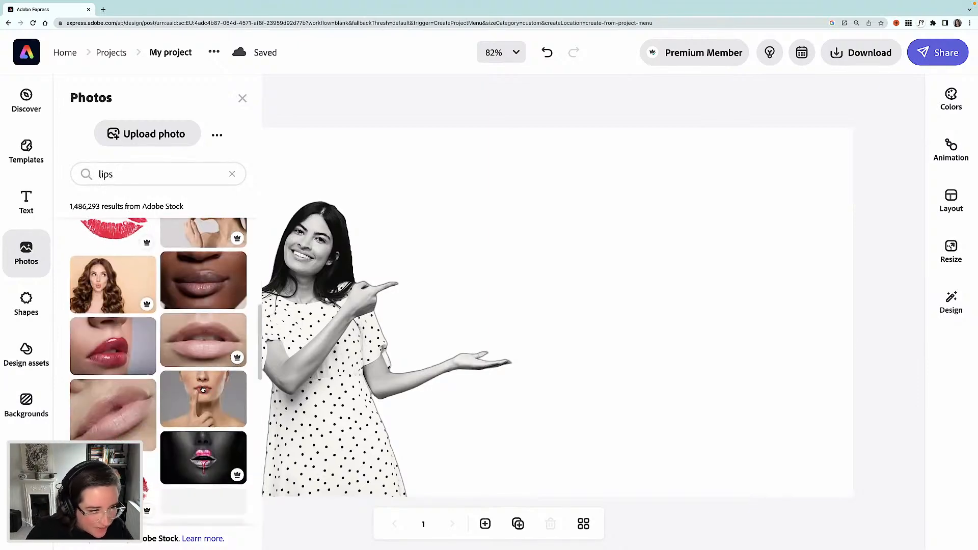
scroll(202, 390, down, 2)
scroll(203, 389, down, 8)
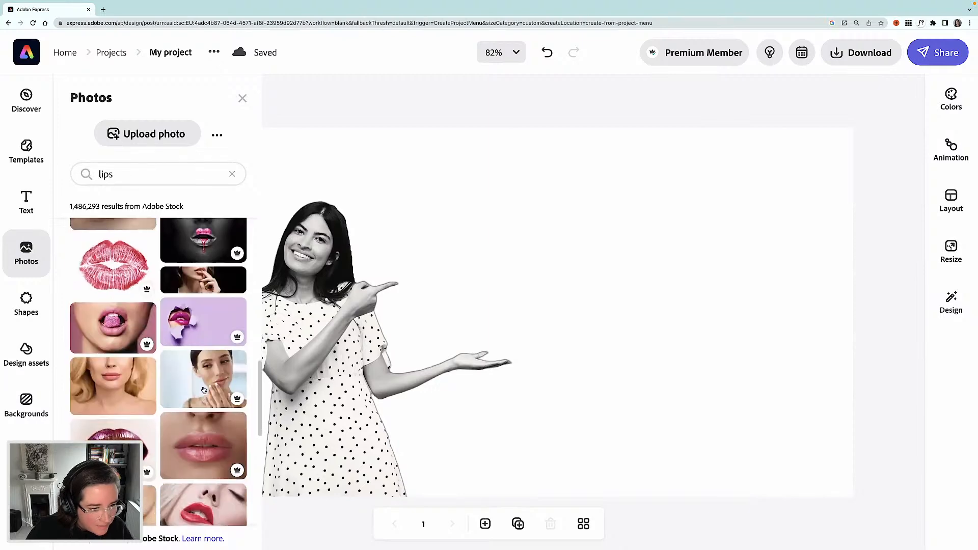
scroll(204, 389, down, 10)
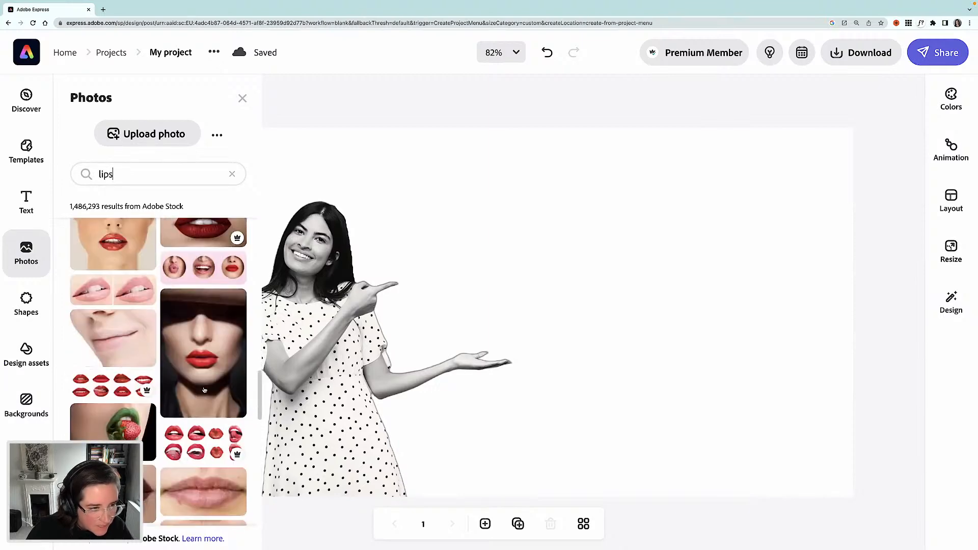
scroll(204, 390, down, 4)
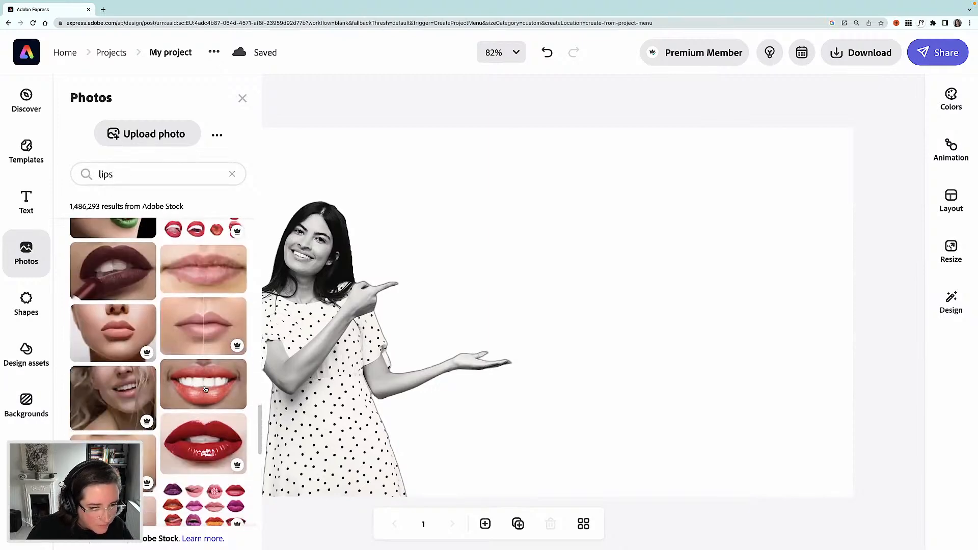
scroll(203, 390, down, 6)
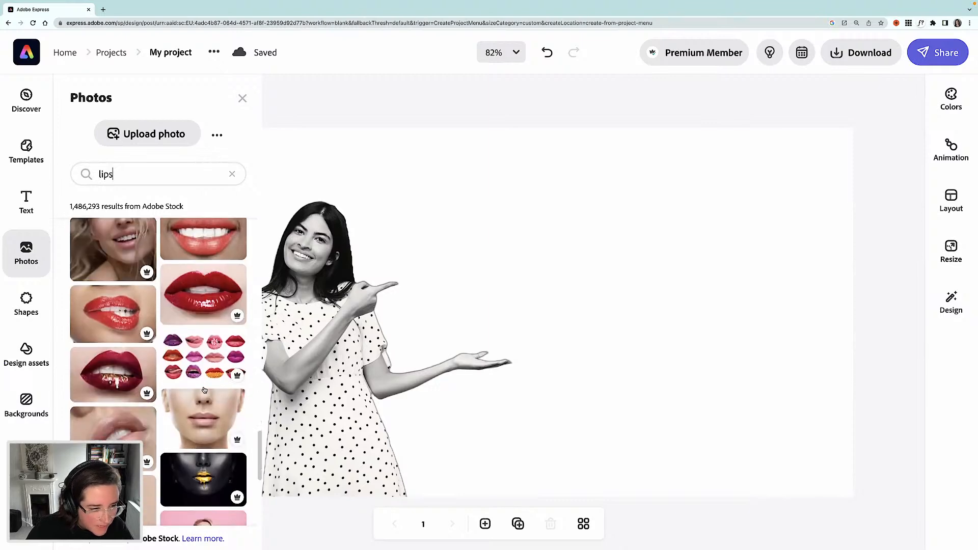
scroll(205, 390, down, 6)
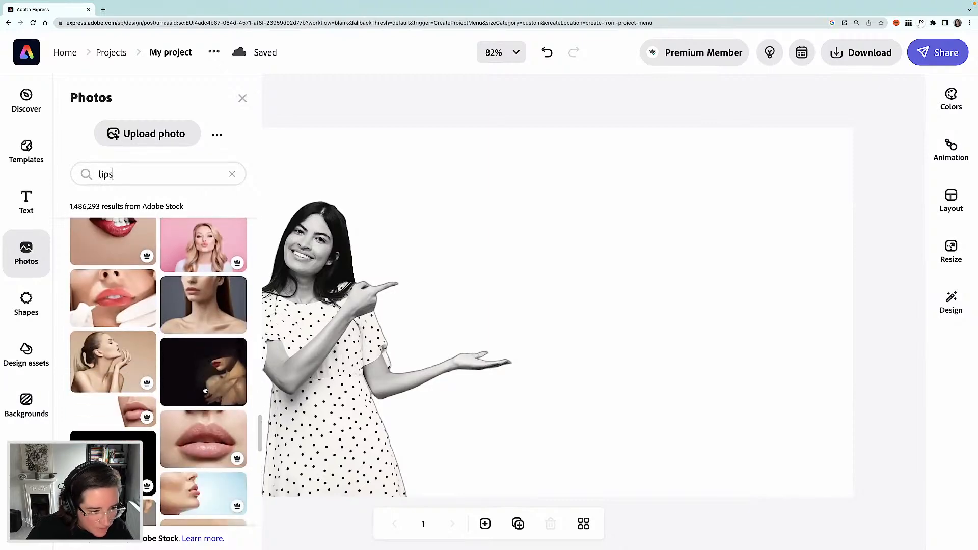
scroll(205, 390, down, 6)
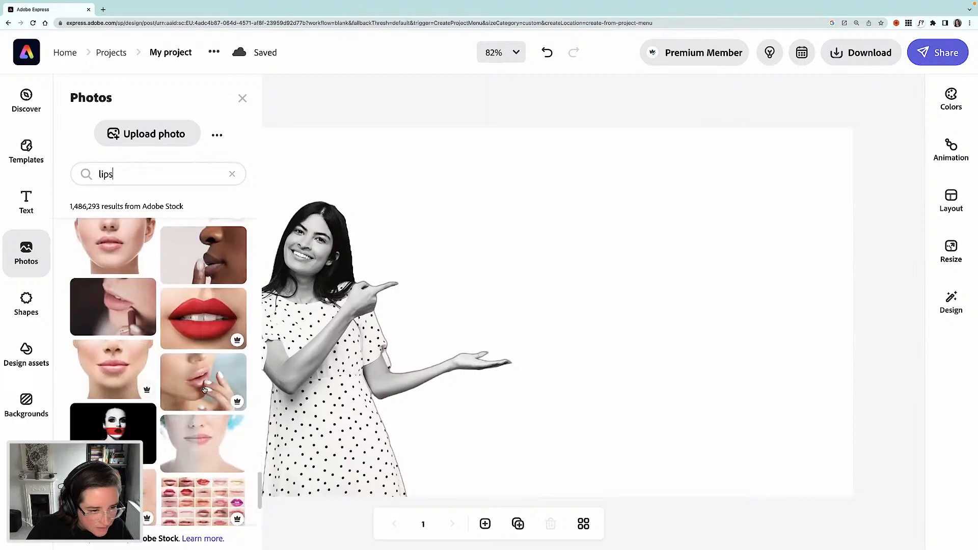
scroll(204, 390, down, 2)
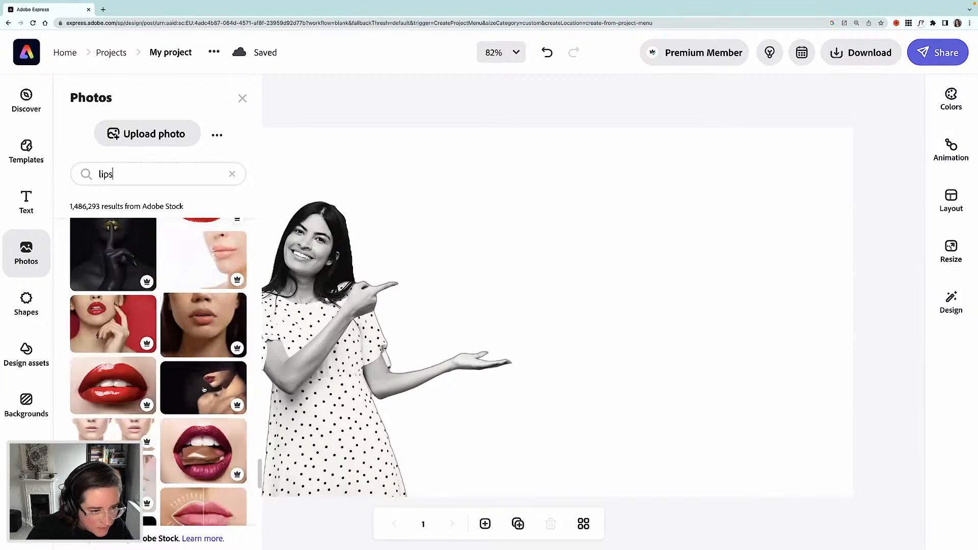
scroll(203, 390, down, 8)
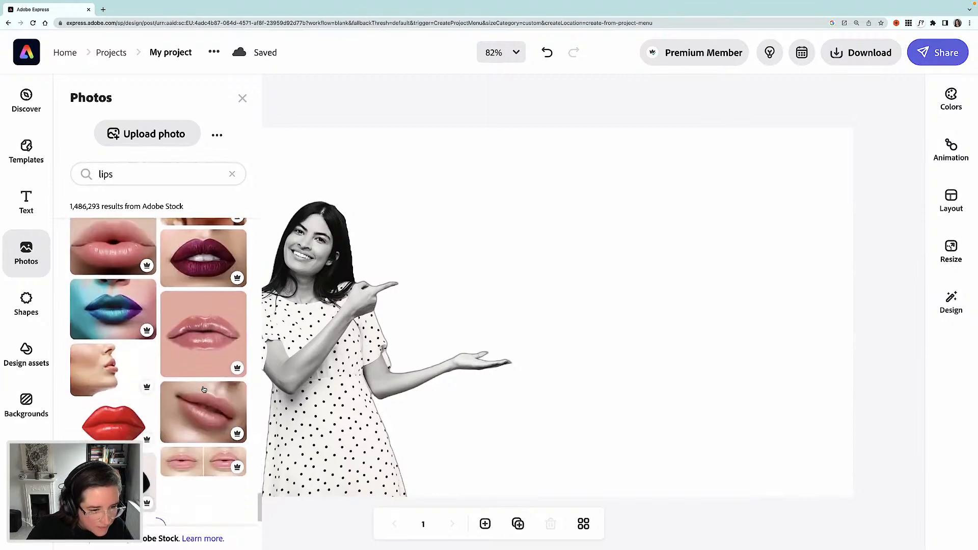
scroll(203, 390, down, 8)
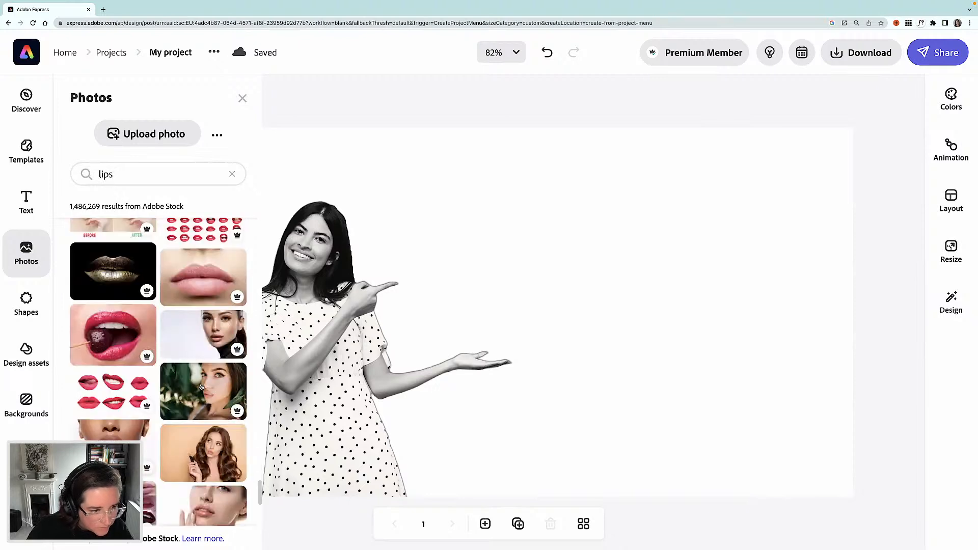
scroll(202, 387, down, 1)
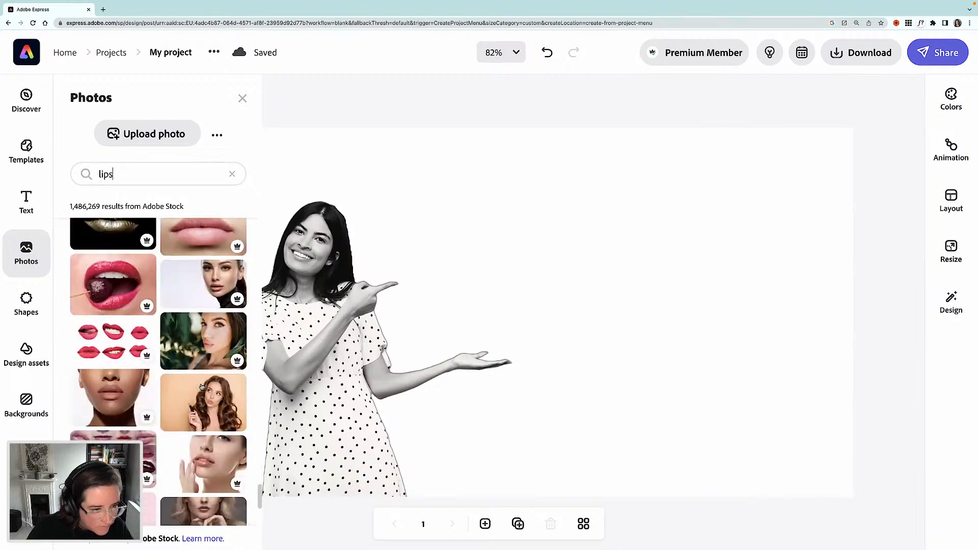
Add the stock photo with six red lips on white and place it beside the woman's head, above her open hand
click(115, 343)
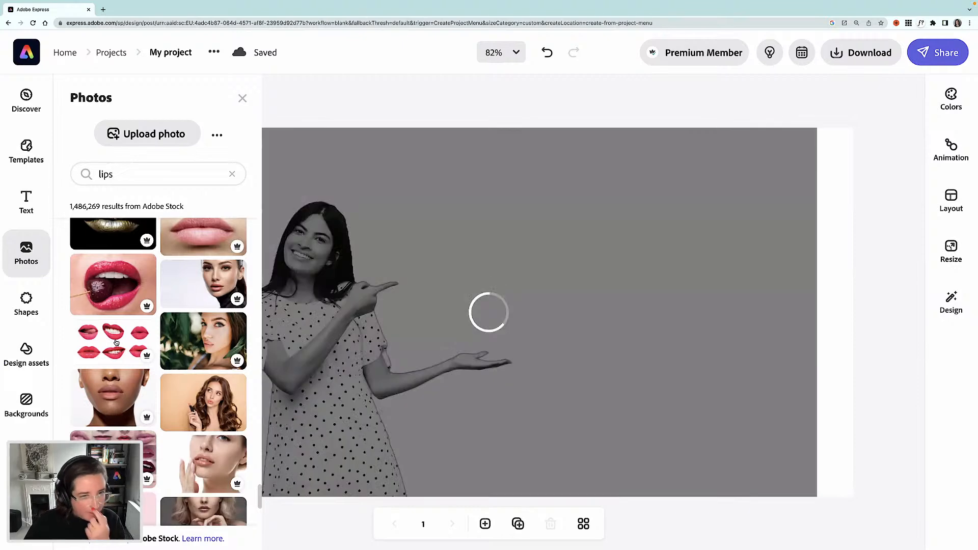
click(627, 345)
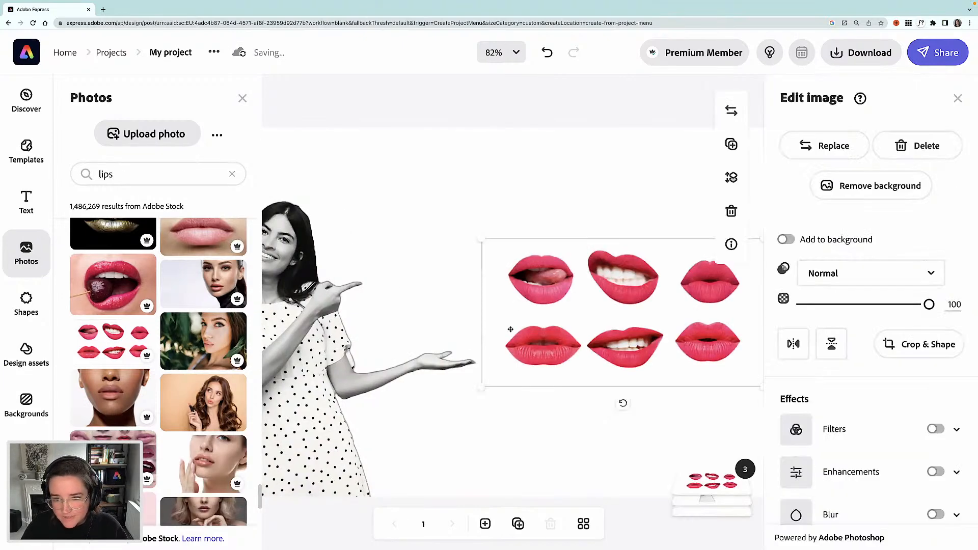
drag(627, 345, 499, 300)
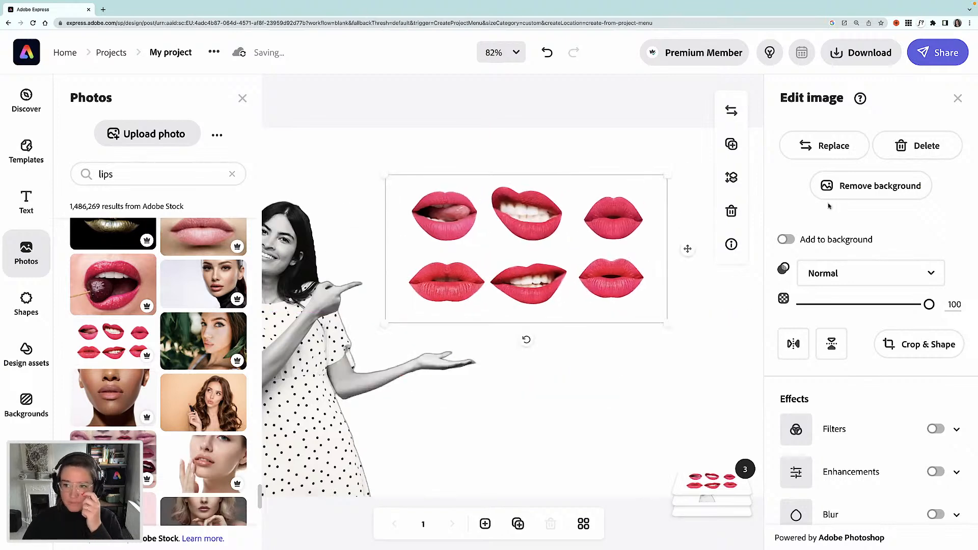
Remove the lips photo's background and erase every mouth with brush size 39, except the toothy one in the upper row's middle
click(881, 193)
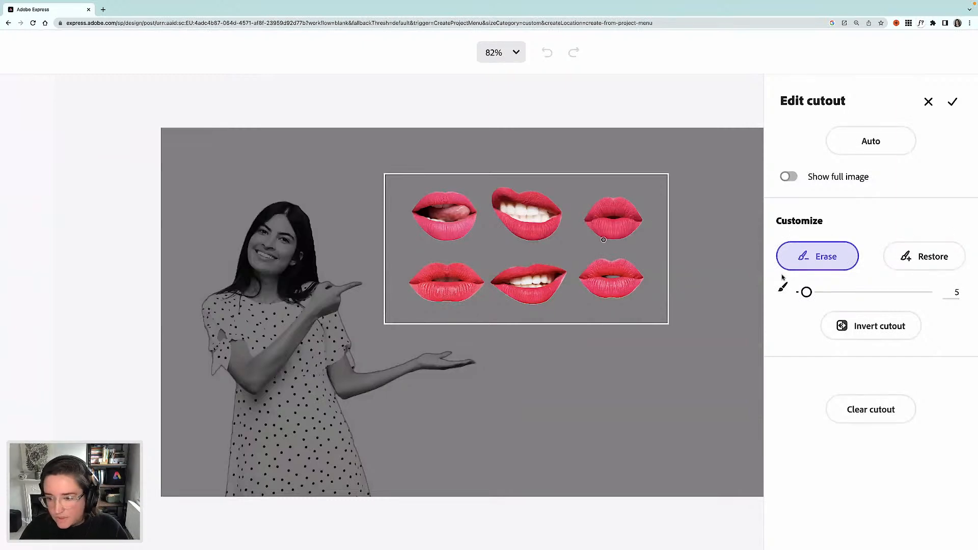
drag(806, 291, 849, 293)
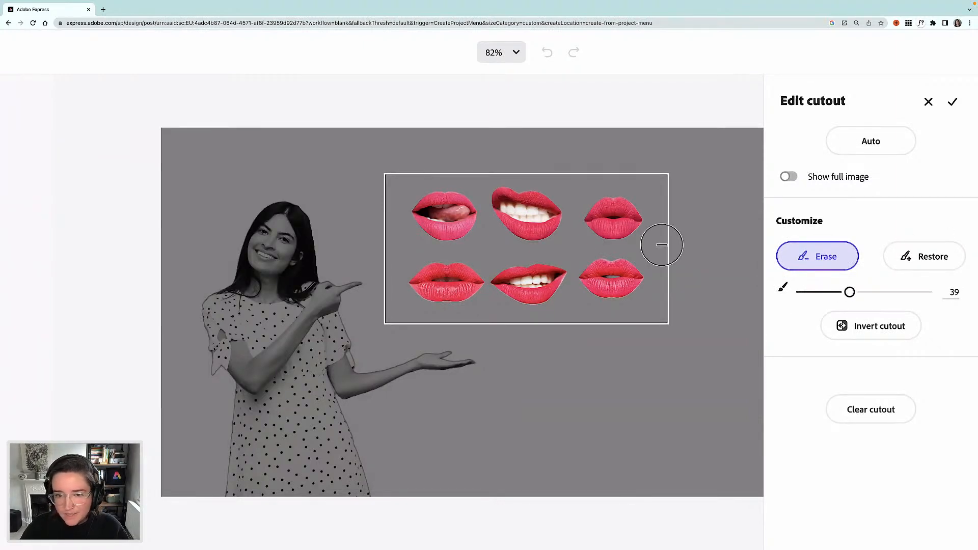
drag(635, 218, 614, 215)
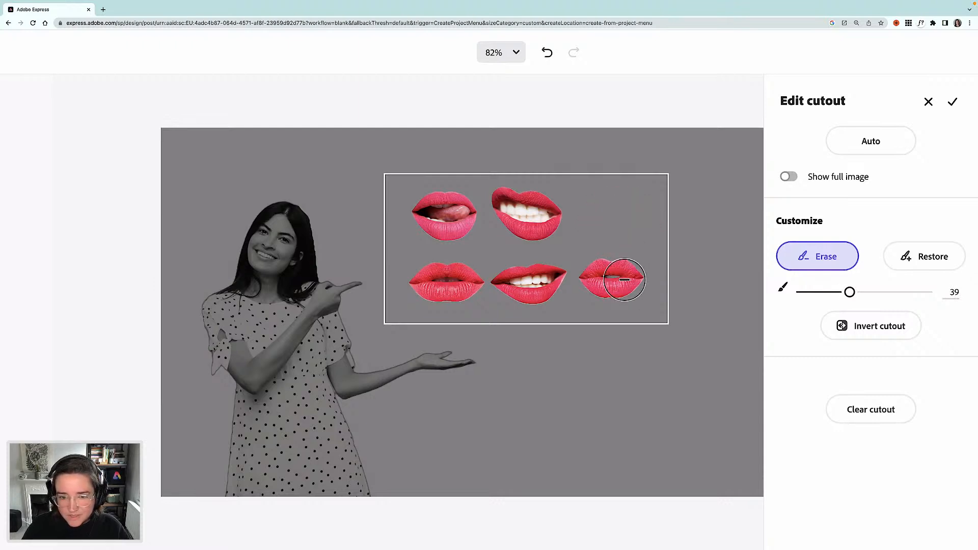
mouse_move(626, 284)
mouse_down()
mouse_move(498, 282)
mouse_move(557, 287)
mouse_move(520, 292)
mouse_move(419, 278)
mouse_move(454, 290)
mouse_move(476, 284)
mouse_move(443, 280)
mouse_up()
mouse_move(438, 247)
mouse_down()
mouse_move(426, 216)
mouse_move(434, 200)
mouse_move(458, 211)
mouse_move(431, 233)
mouse_move(438, 216)
mouse_move(436, 227)
mouse_up()
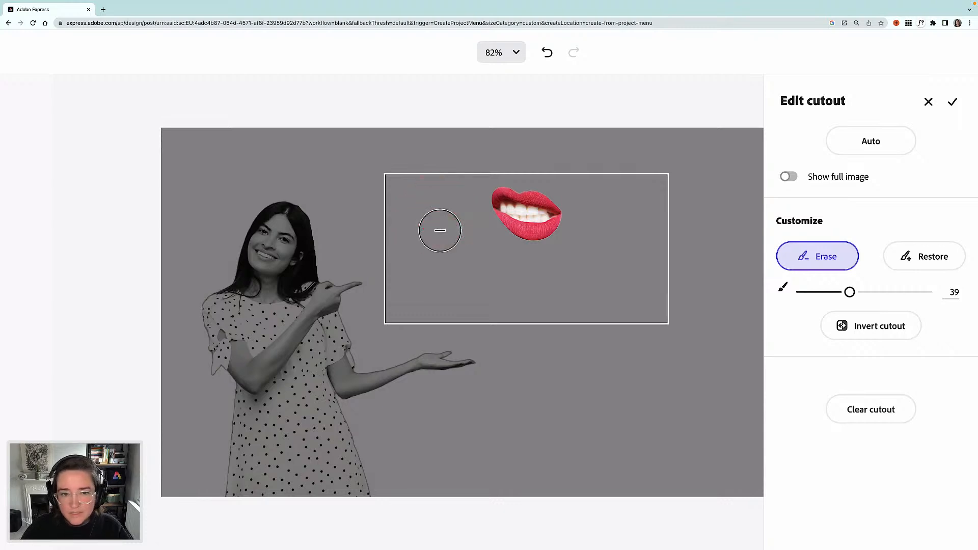
click(952, 102)
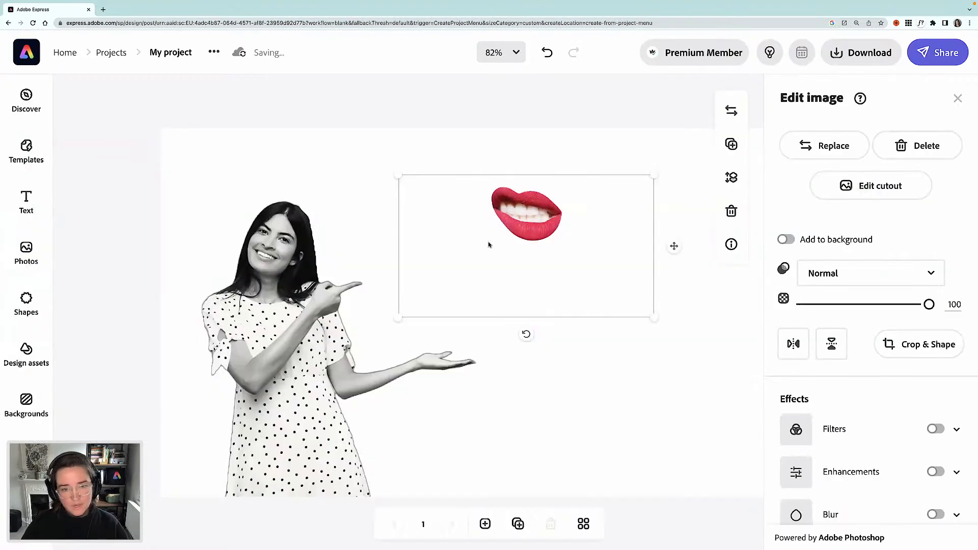
Enlarge the toothy lips cutout and position it over the woman's head so that it covers her face
drag(491, 245, 277, 245)
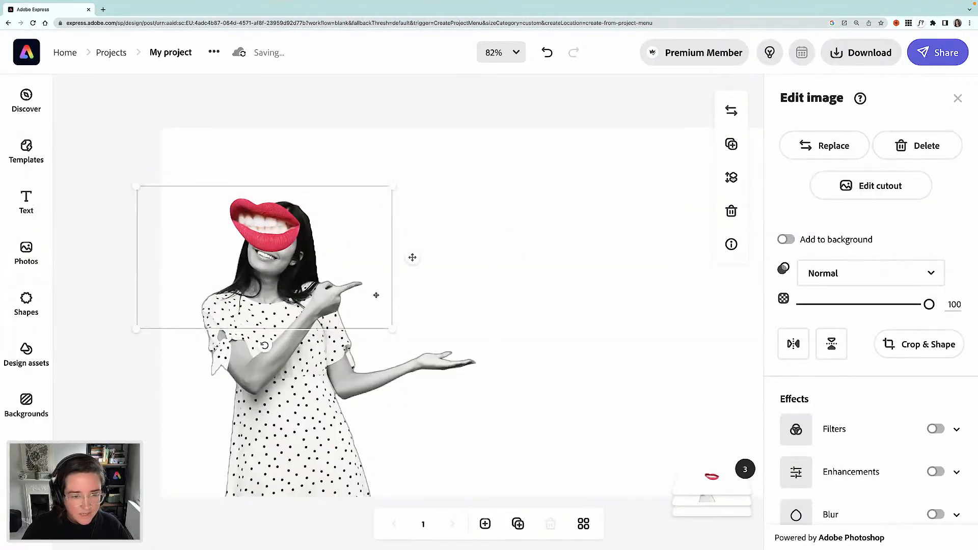
drag(392, 329, 611, 448)
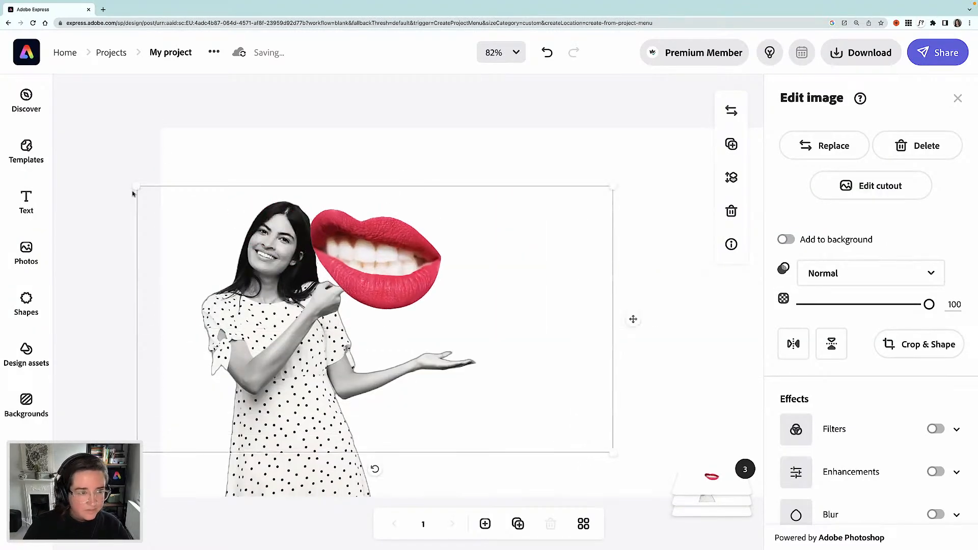
drag(136, 191, 2, 109)
drag(303, 238, 265, 274)
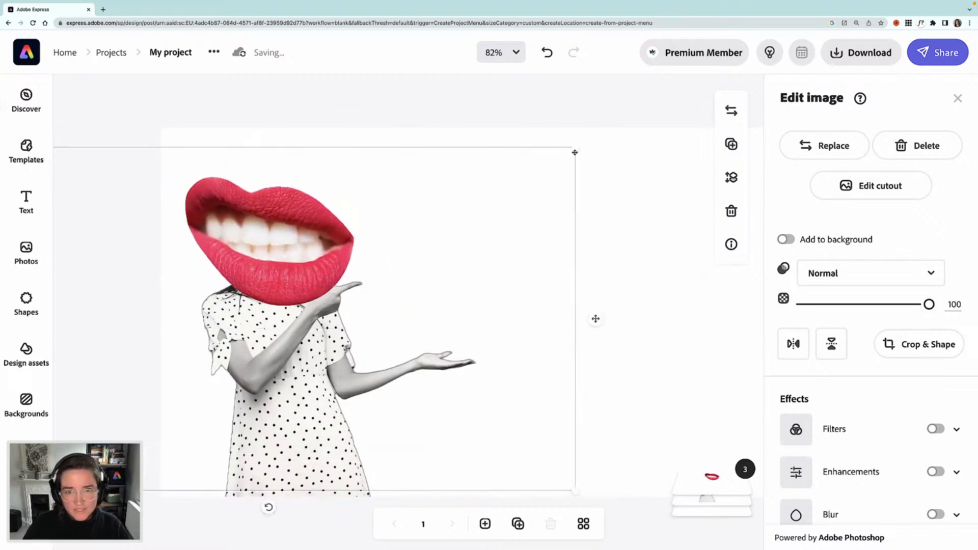
drag(576, 148, 515, 188)
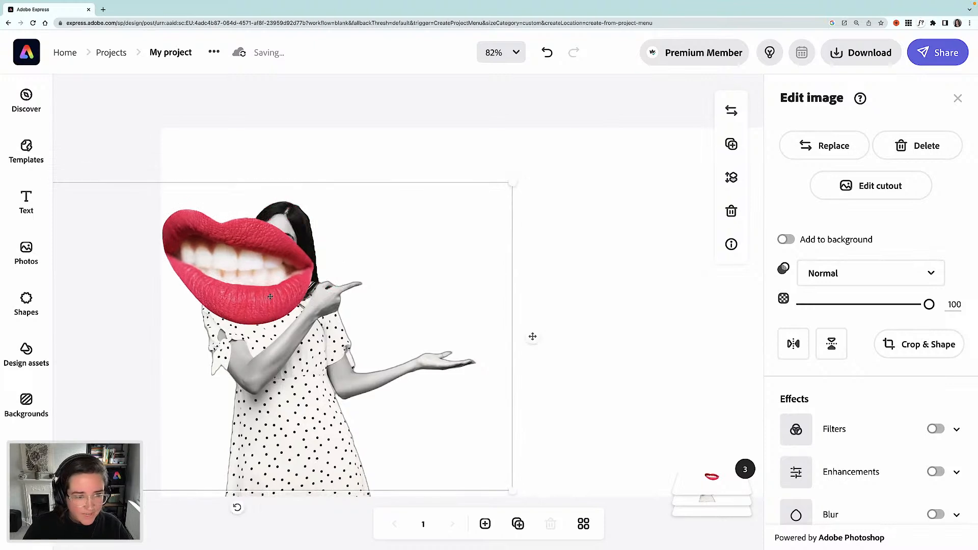
drag(271, 282, 305, 282)
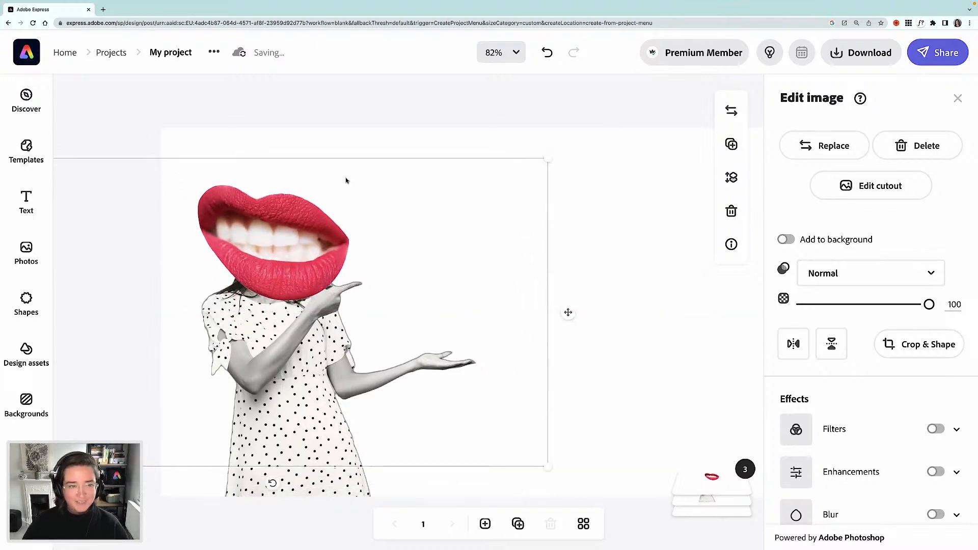
Set the canvas background to the light pink colour #FDBABA
click(366, 136)
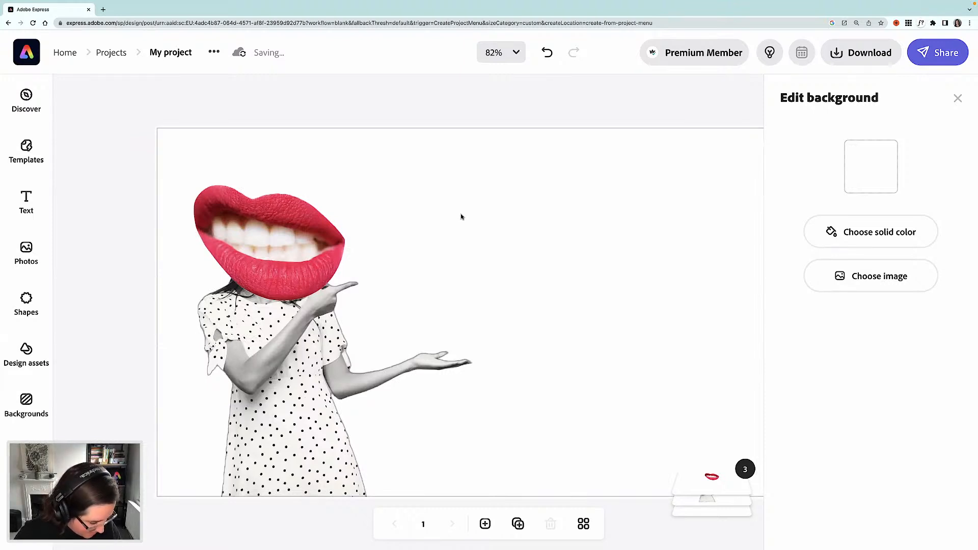
click(871, 168)
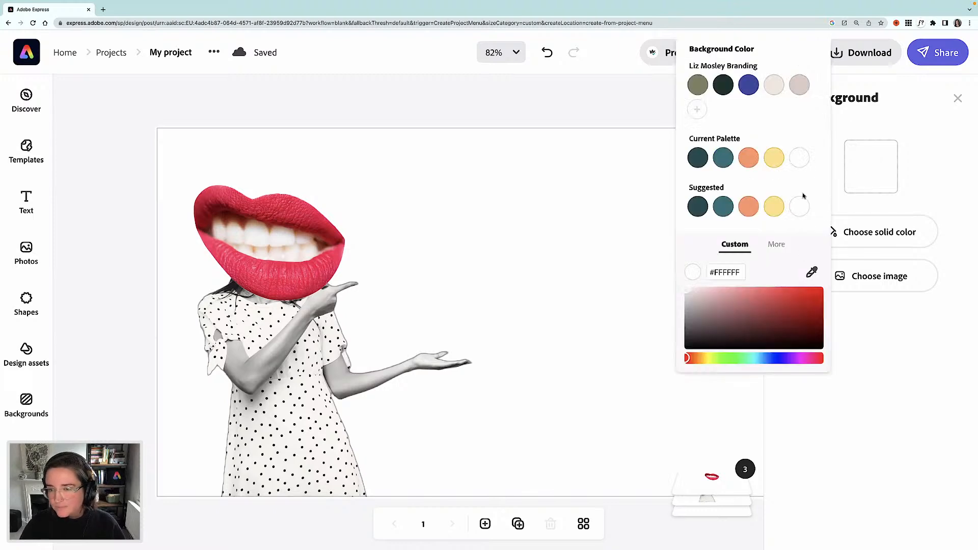
drag(718, 300, 721, 290)
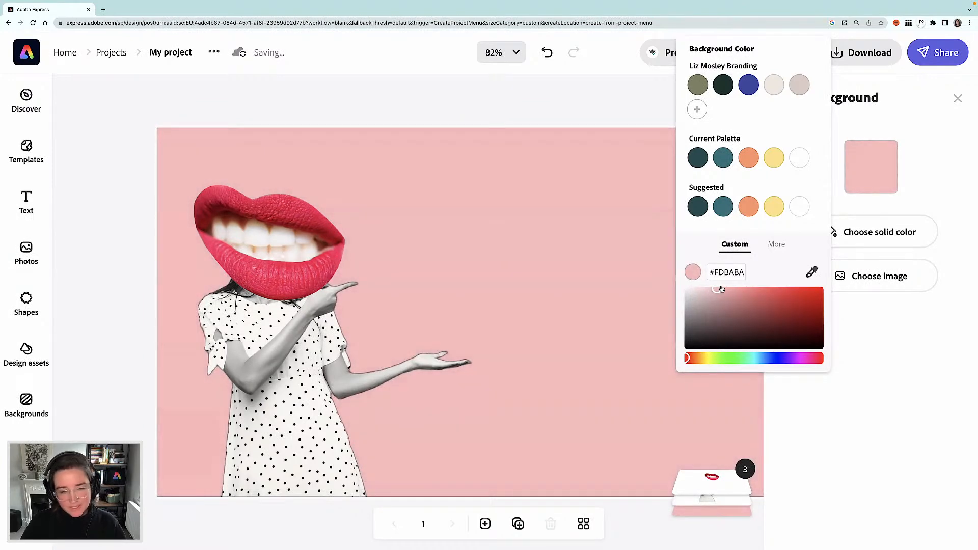
click(588, 102)
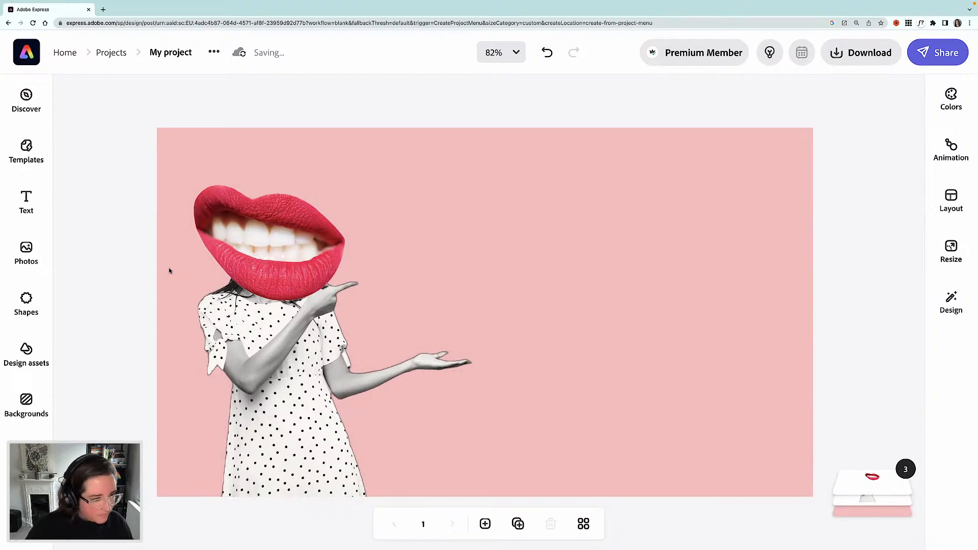
Search the shapes for "speech bubble"
click(26, 305)
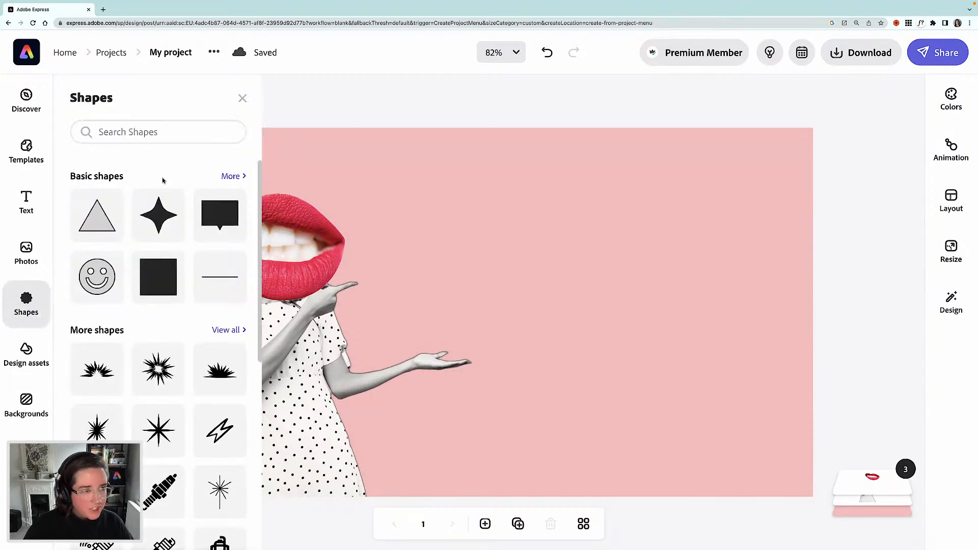
click(168, 134)
text(sp)
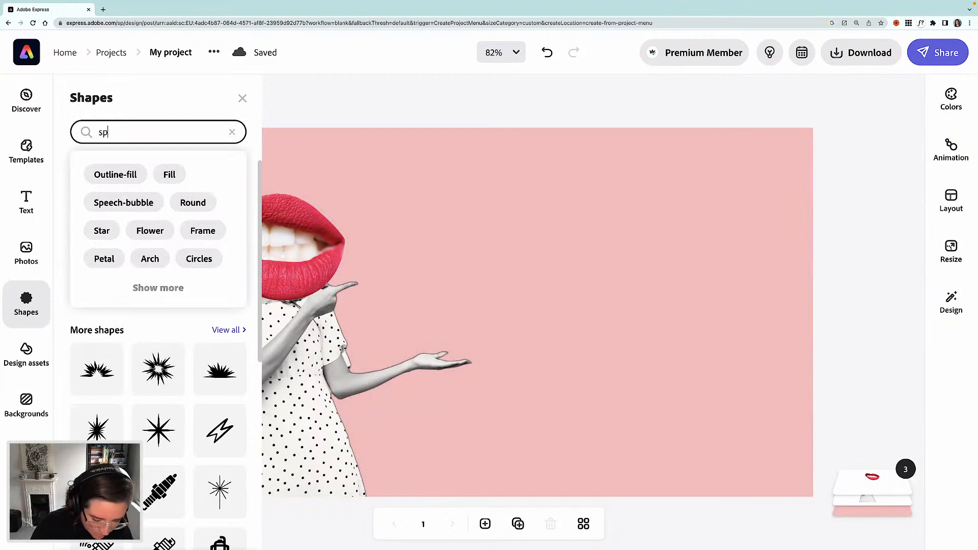
text(eech bubble)
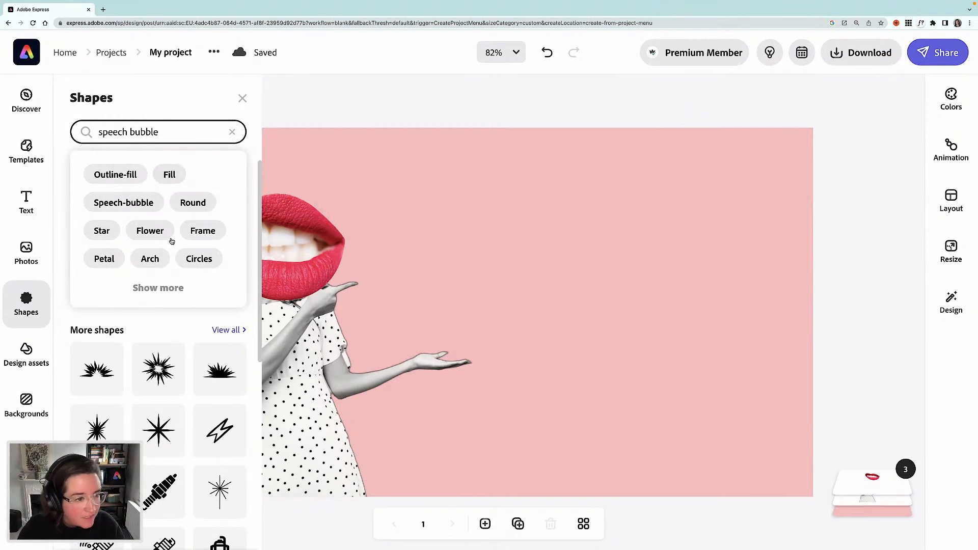
click(232, 132)
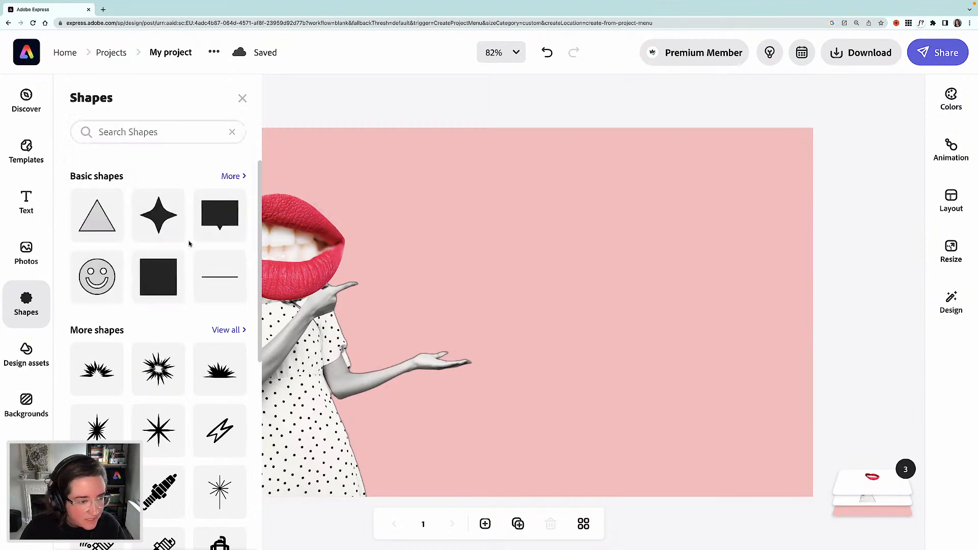
click(158, 133)
text(s)
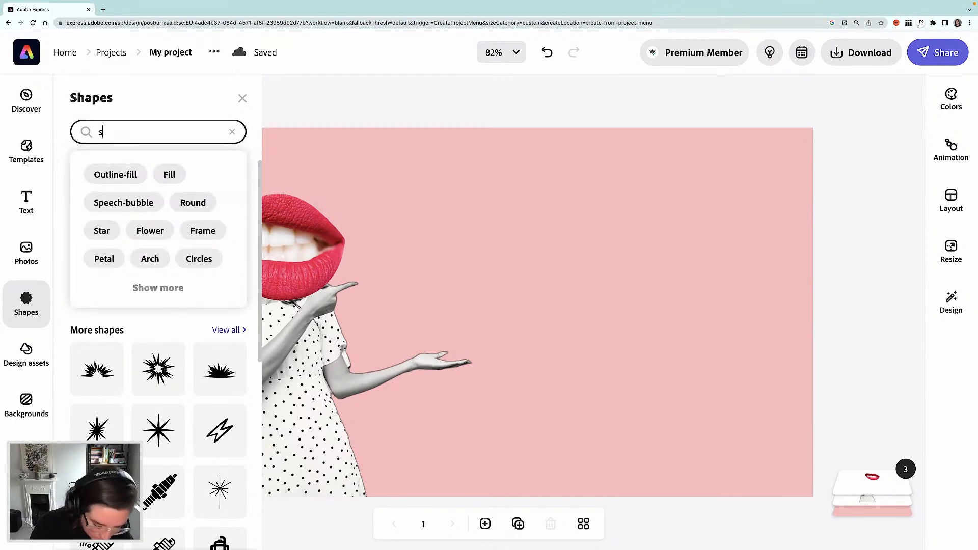
text(peech bubble)
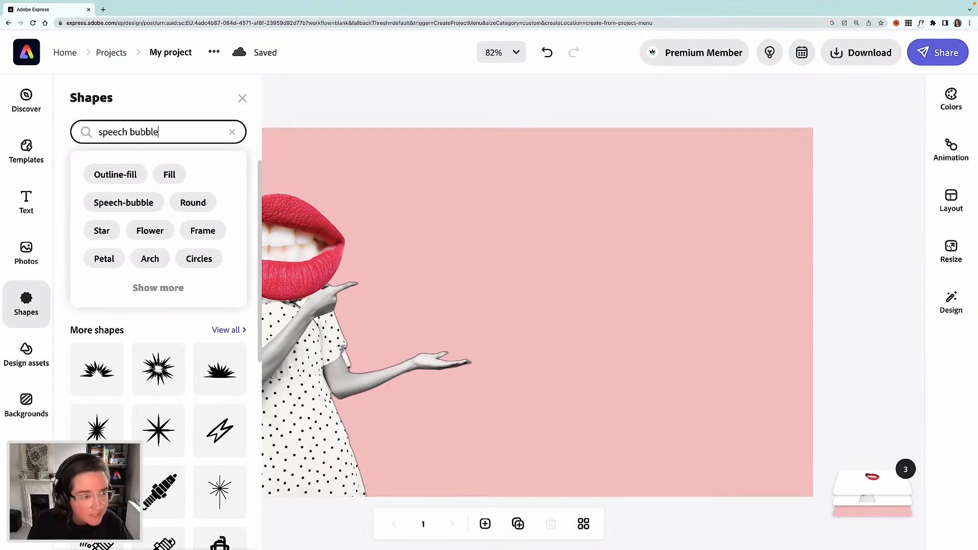
key(Return)
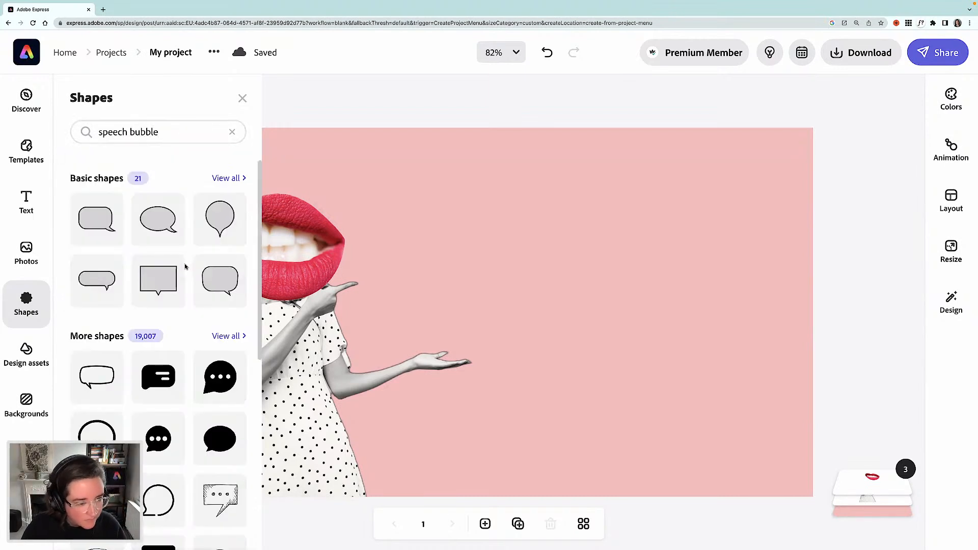
Browse the speech bubble shapes for a solid, rounded one that can hold the thumbnail's text
scroll(185, 266, down, 6)
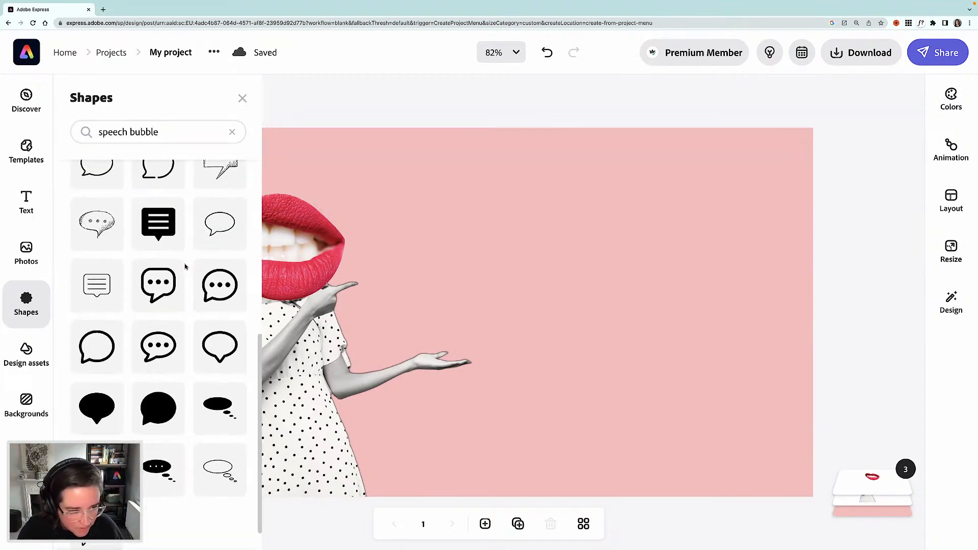
scroll(184, 269, down, 4)
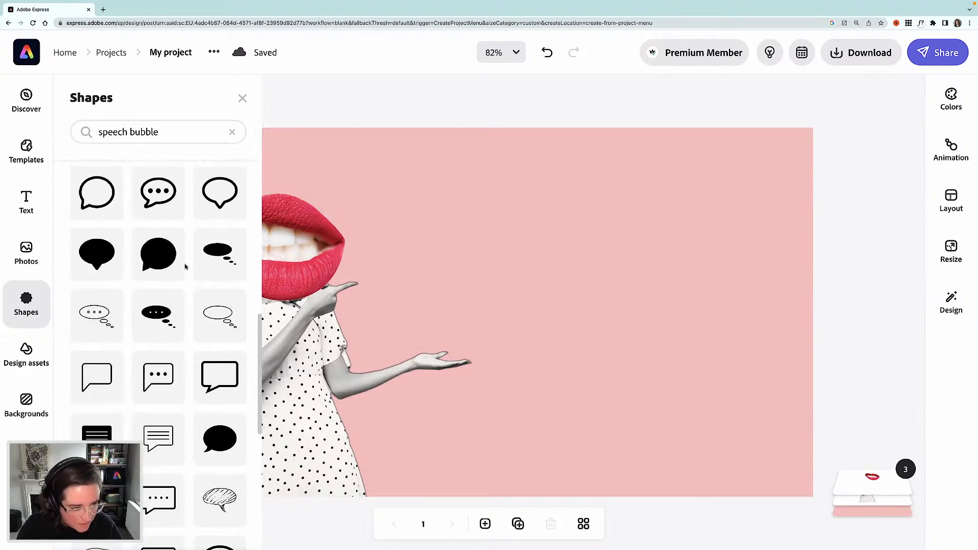
scroll(185, 271, down, 4)
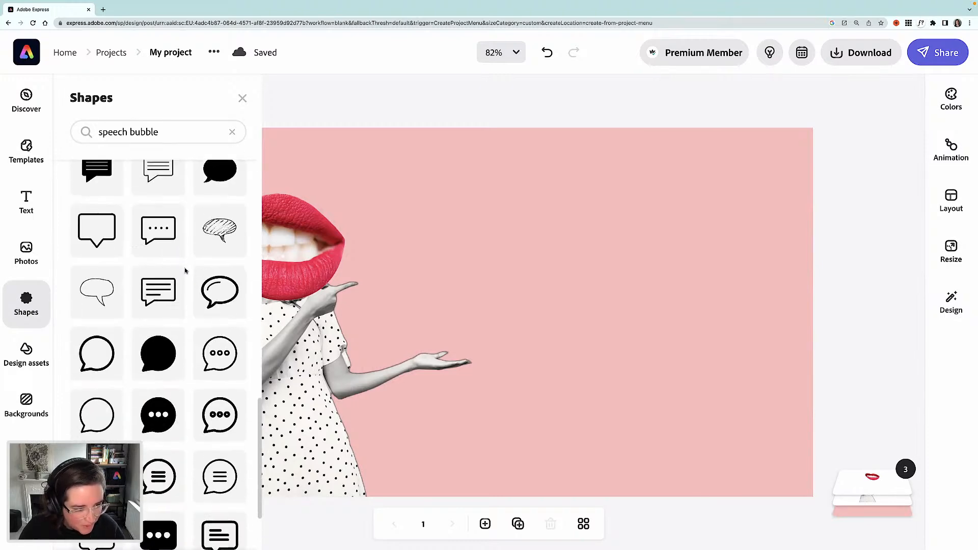
scroll(186, 271, down, 6)
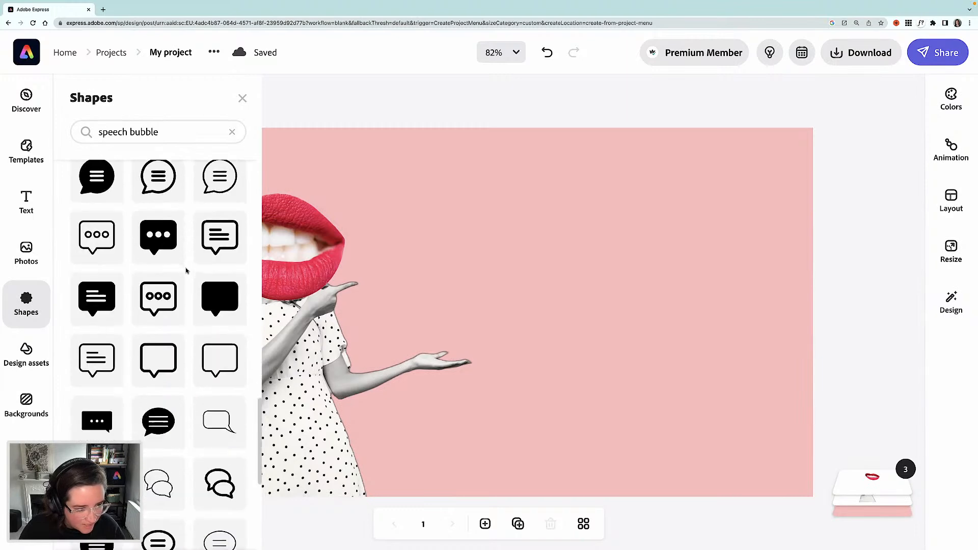
scroll(186, 271, down, 4)
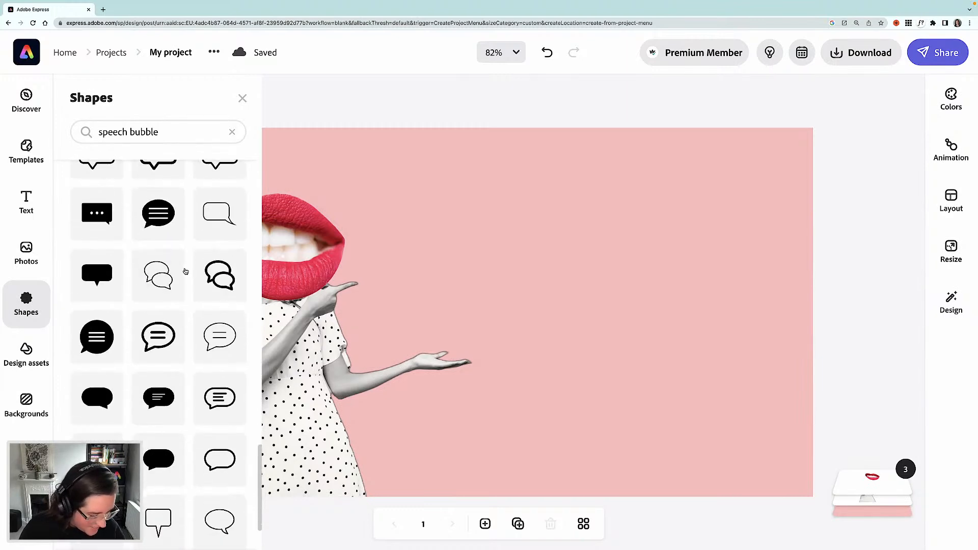
scroll(186, 272, down, 1)
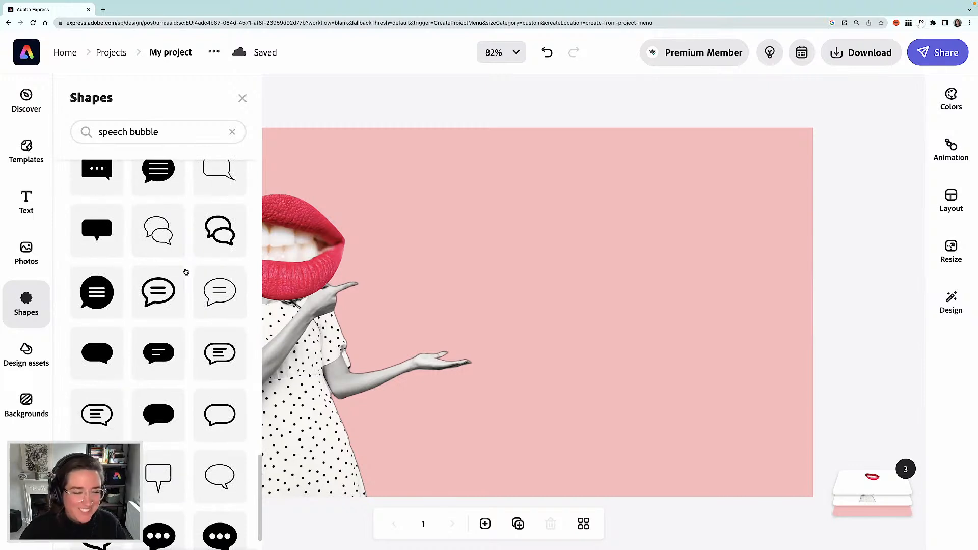
scroll(184, 319, down, 5)
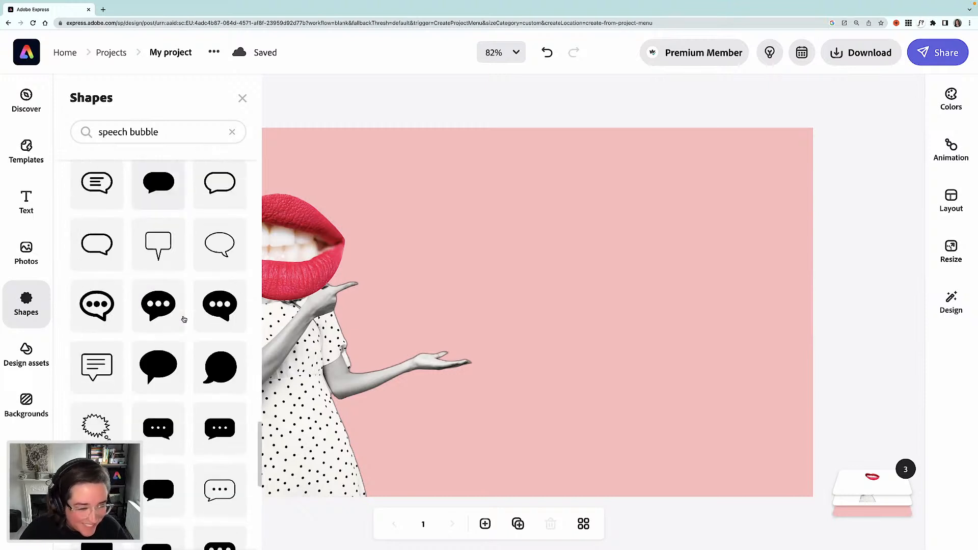
scroll(184, 319, down, 6)
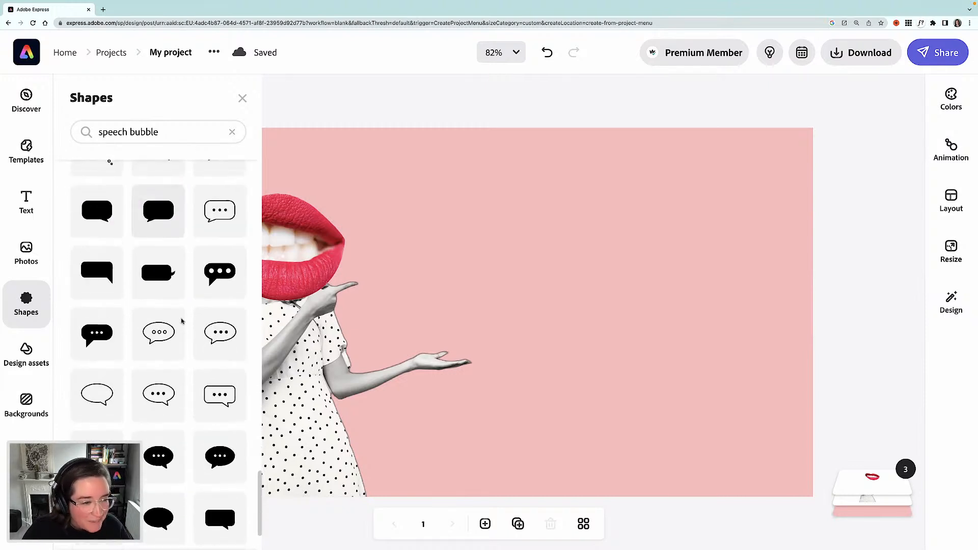
Add a solid rounded speech bubble with a lower-left tail, enlarge it and place it beside the lips, next to the open hand
scroll(178, 285, down, 1)
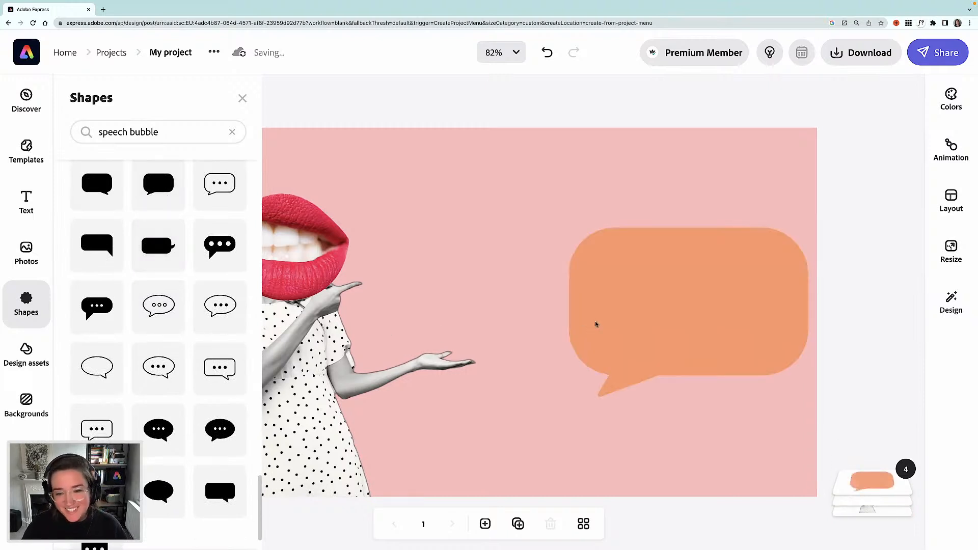
drag(614, 319, 490, 262)
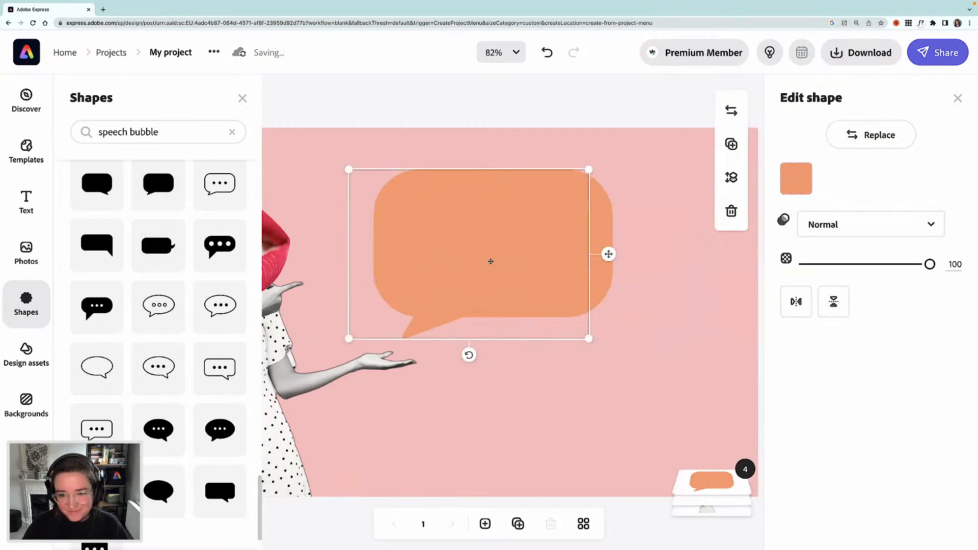
drag(513, 338, 569, 380)
drag(480, 281, 491, 283)
scroll(490, 282, left, 3)
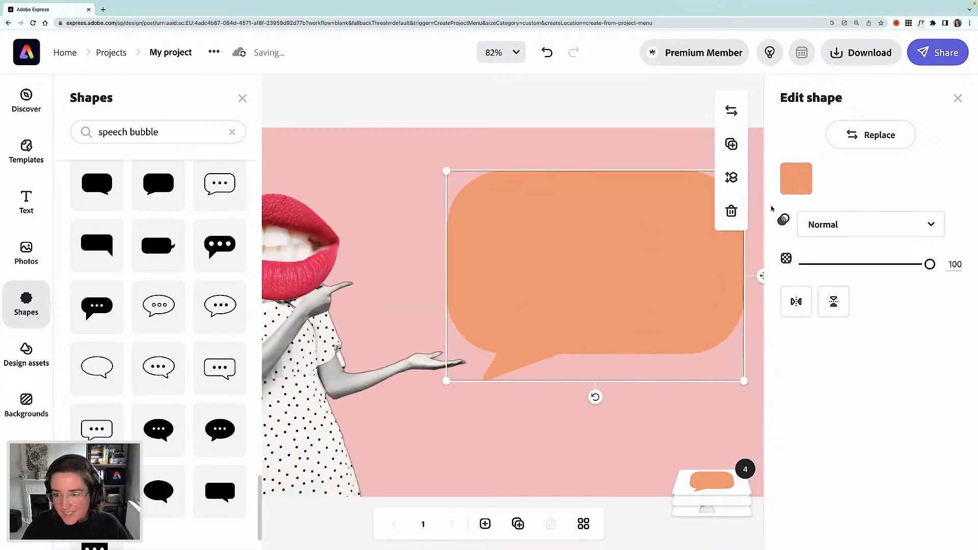
scroll(478, 271, right, 2)
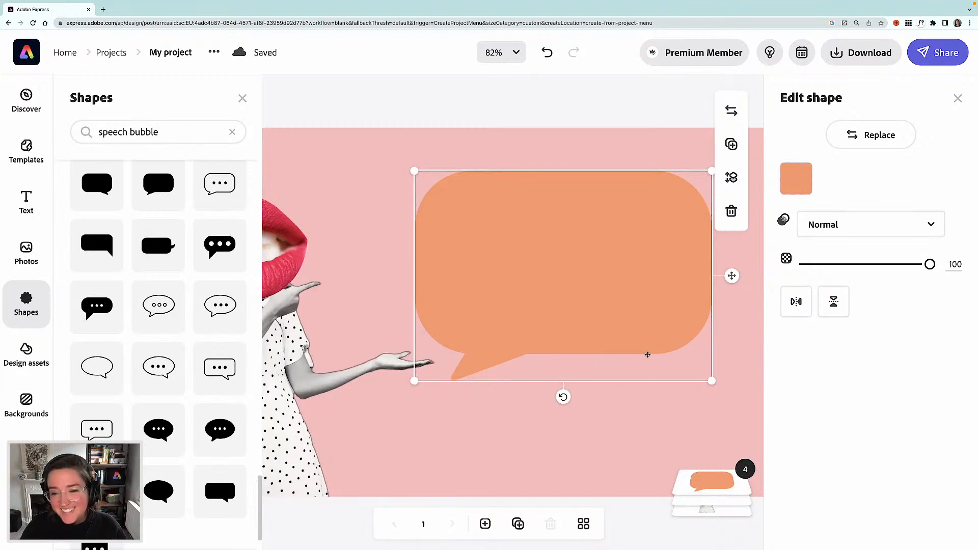
Set the speech bubble's fill colour to black, #000000
click(796, 178)
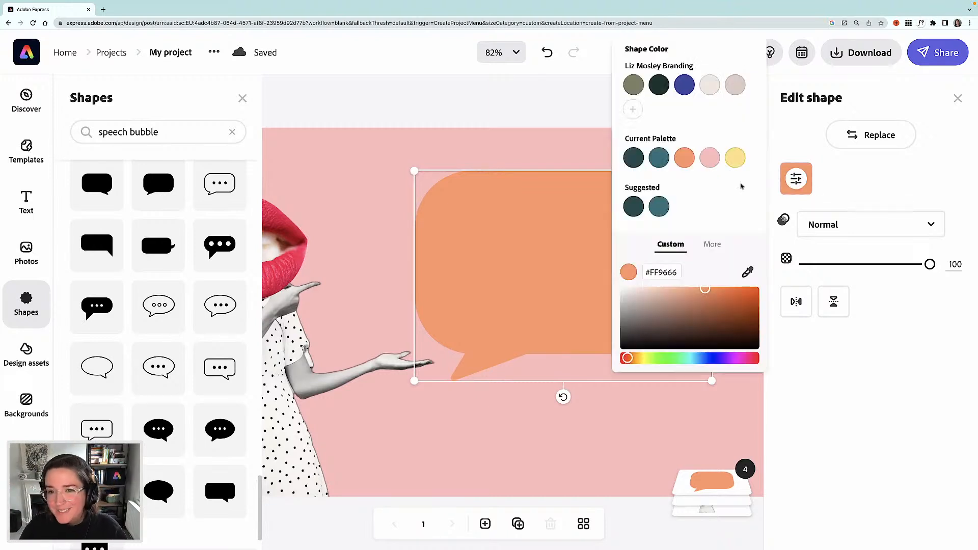
drag(641, 334, 613, 355)
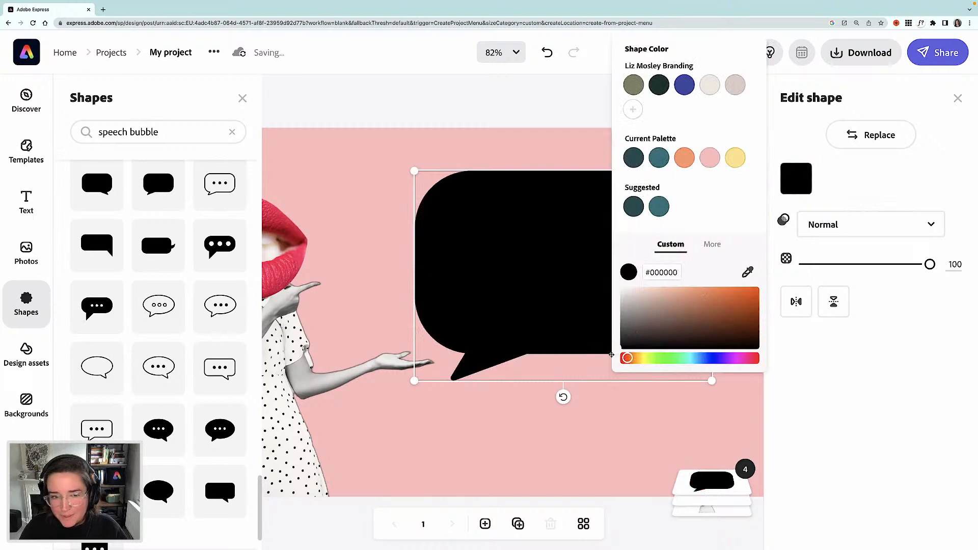
Add the arched yellow "FREE TRIAL" text design from the Social text collection and place it just below the speech bubble
click(516, 189)
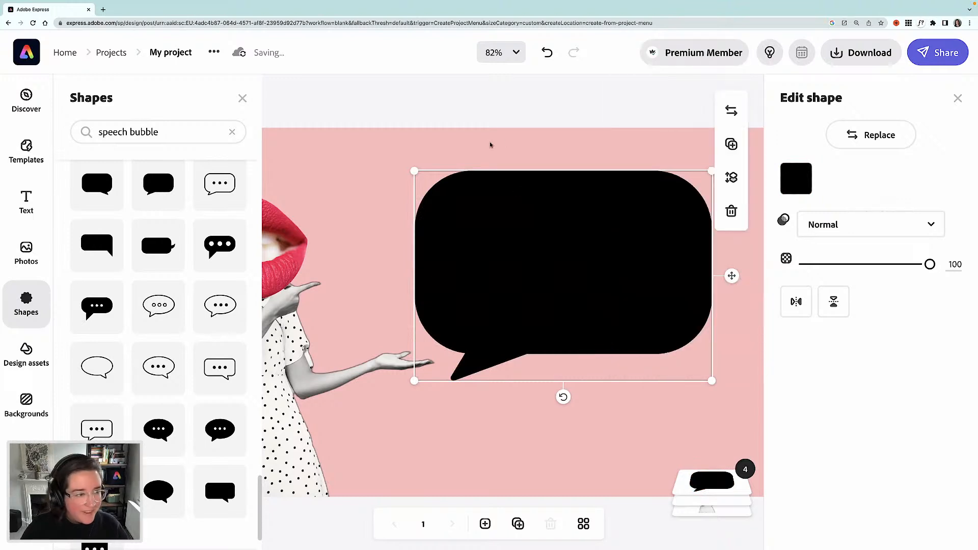
click(24, 198)
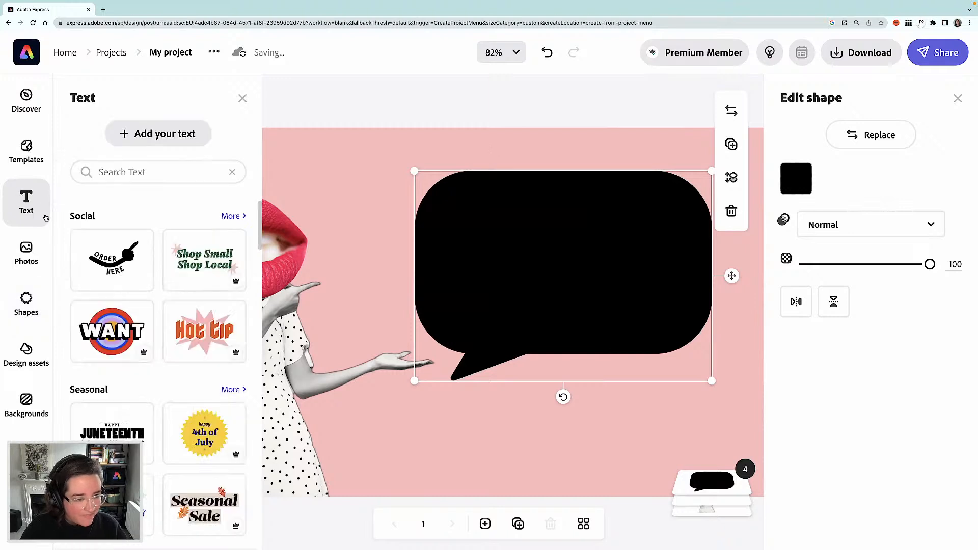
scroll(141, 283, down, 1)
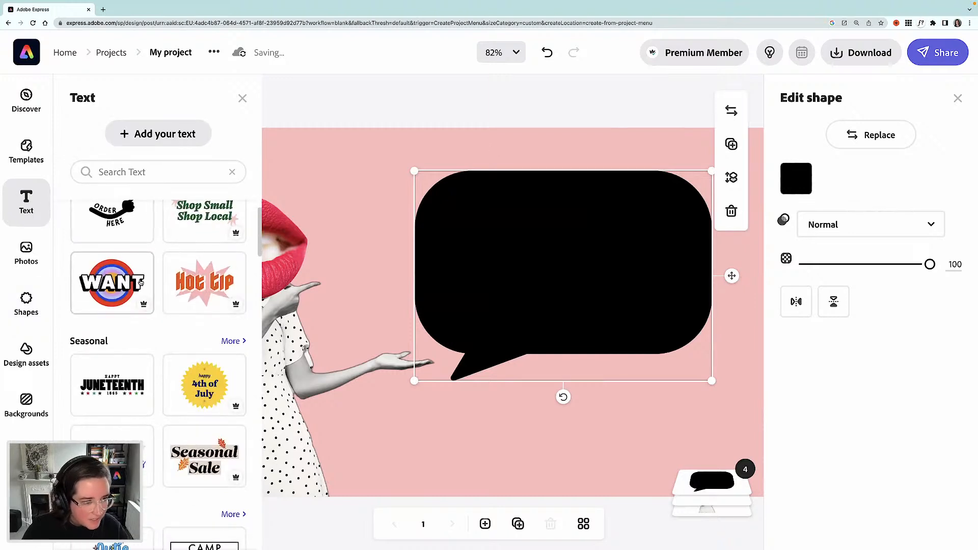
scroll(141, 283, up, 1)
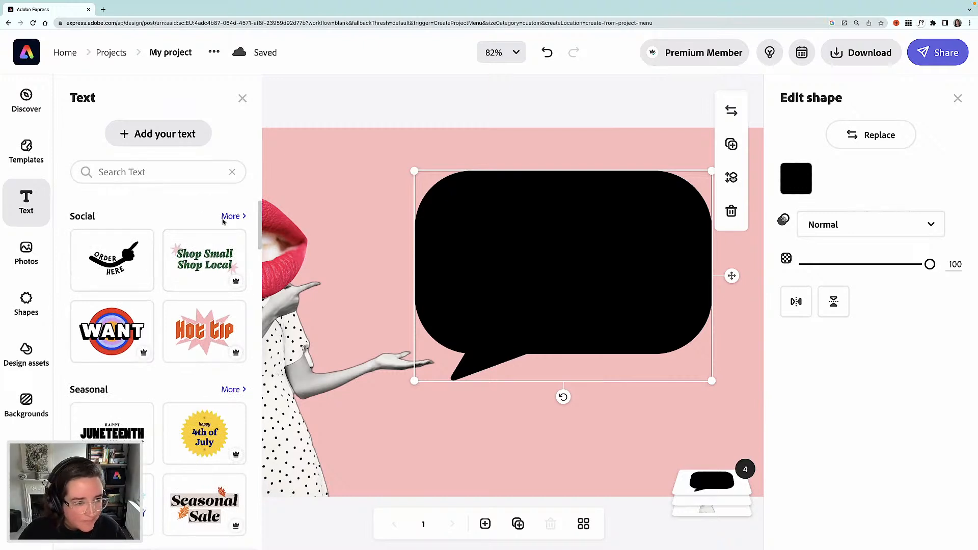
click(229, 217)
scroll(191, 338, down, 2)
scroll(191, 338, down, 2)
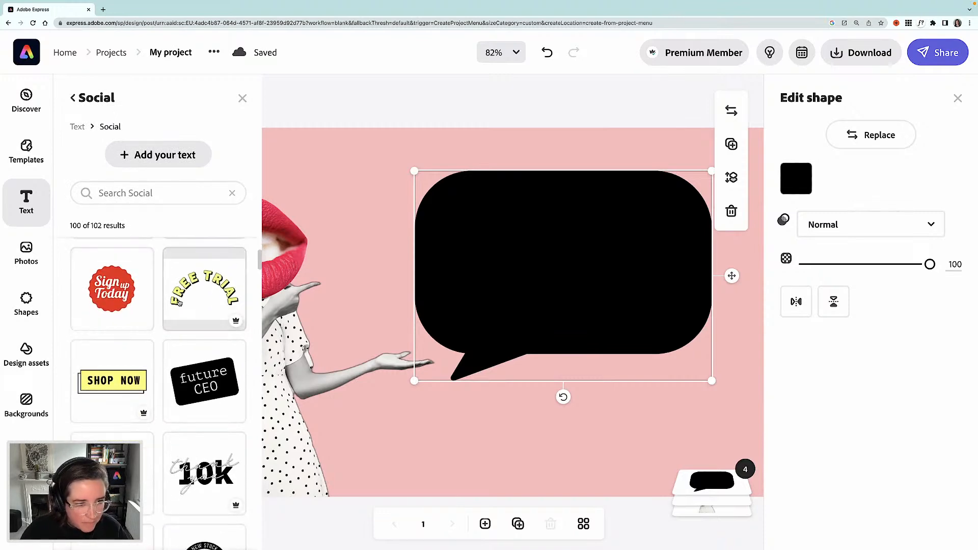
click(219, 299)
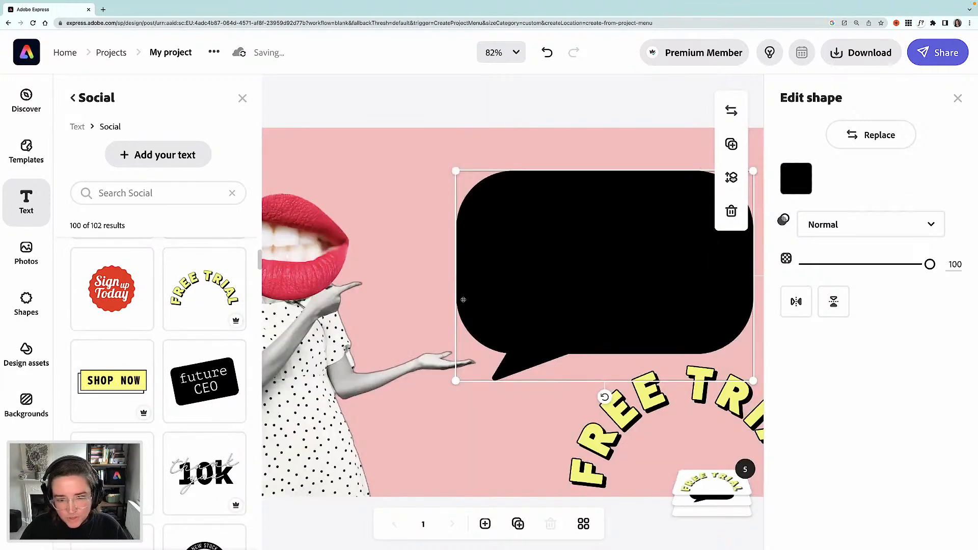
click(503, 435)
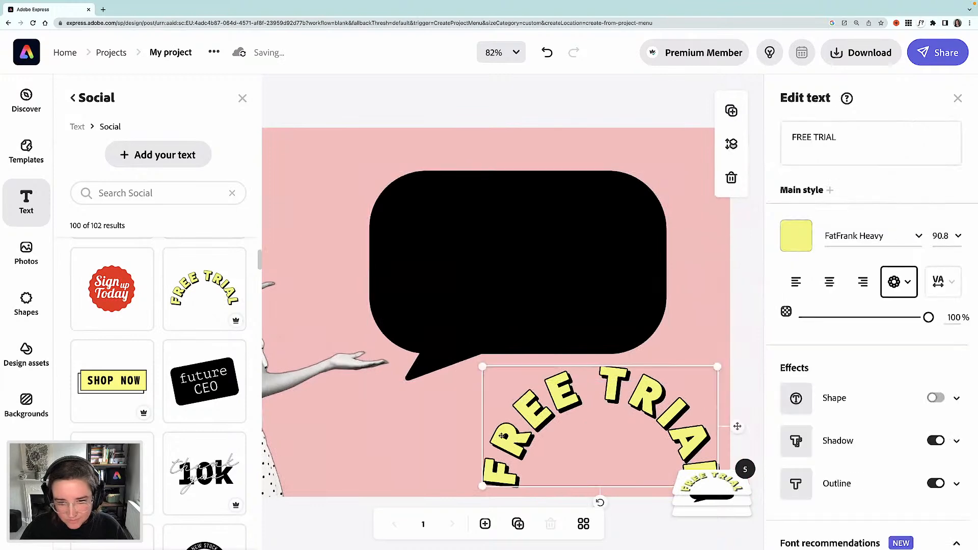
drag(502, 435, 439, 434)
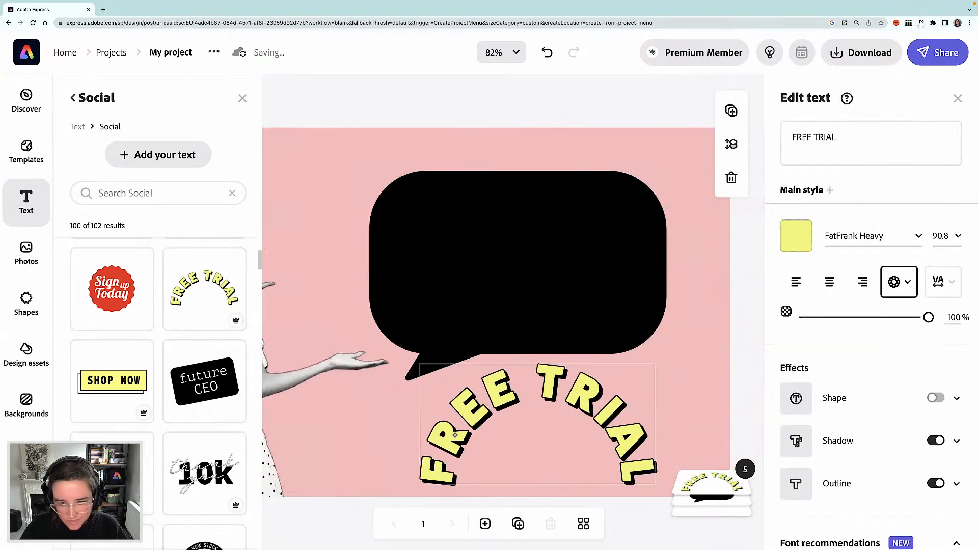
Replace the arched text's wording with "HOW TO ADD"
click(823, 141)
drag(825, 136, 790, 136)
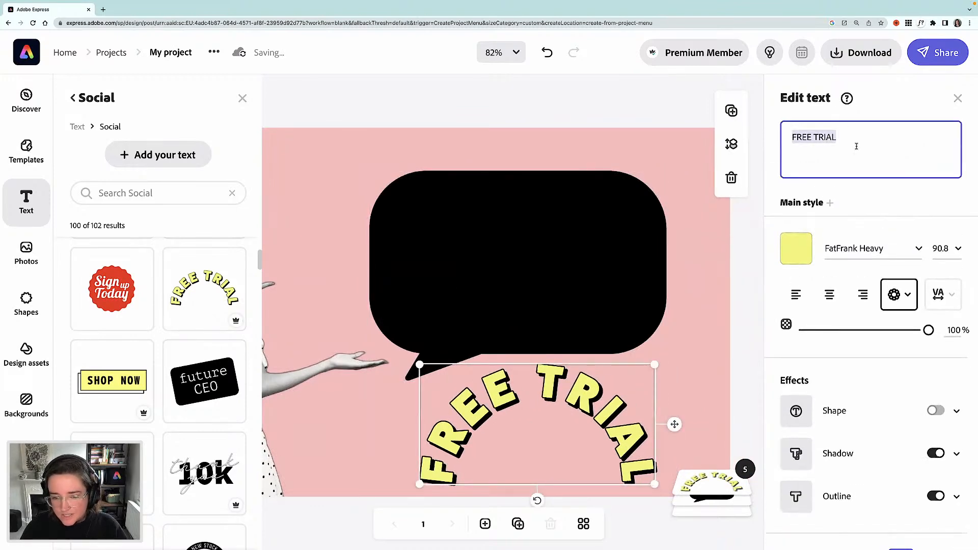
text(H)
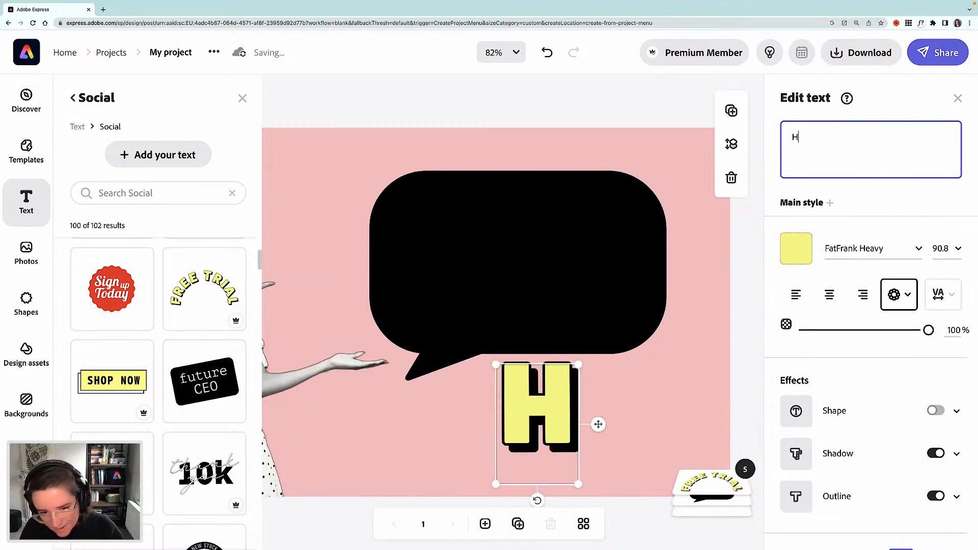
text(O)
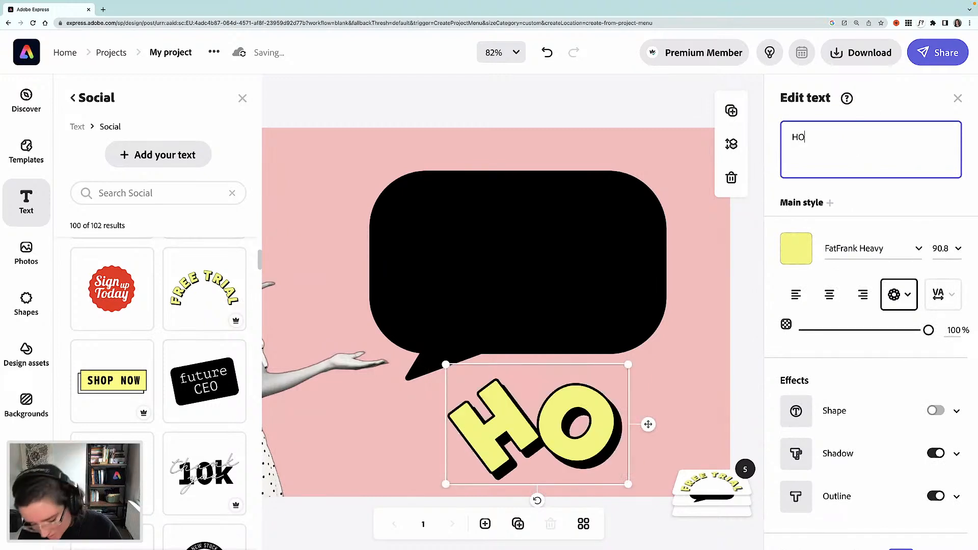
text(W TO A)
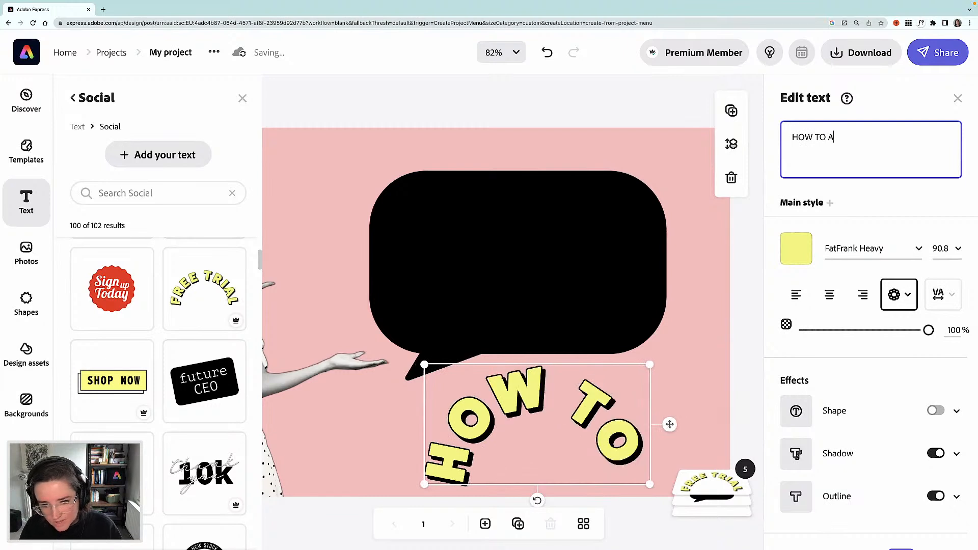
text(DD)
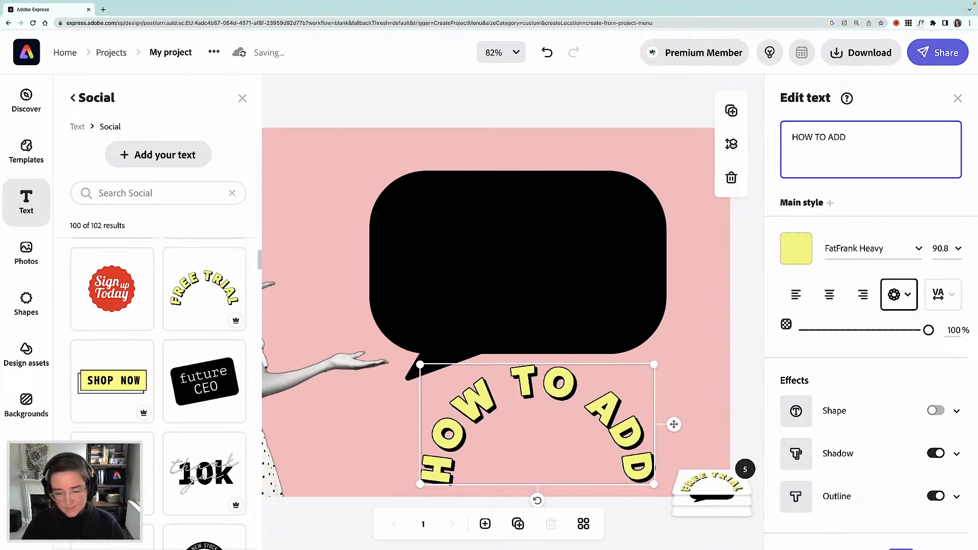
Move the arched text into the speech bubble, centred near its upper edge
click(546, 259)
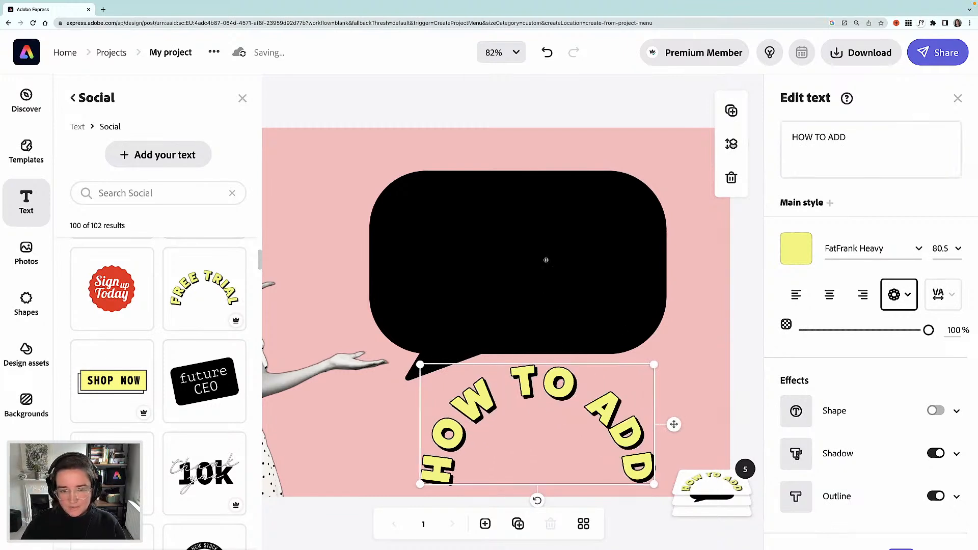
drag(546, 260, 541, 253)
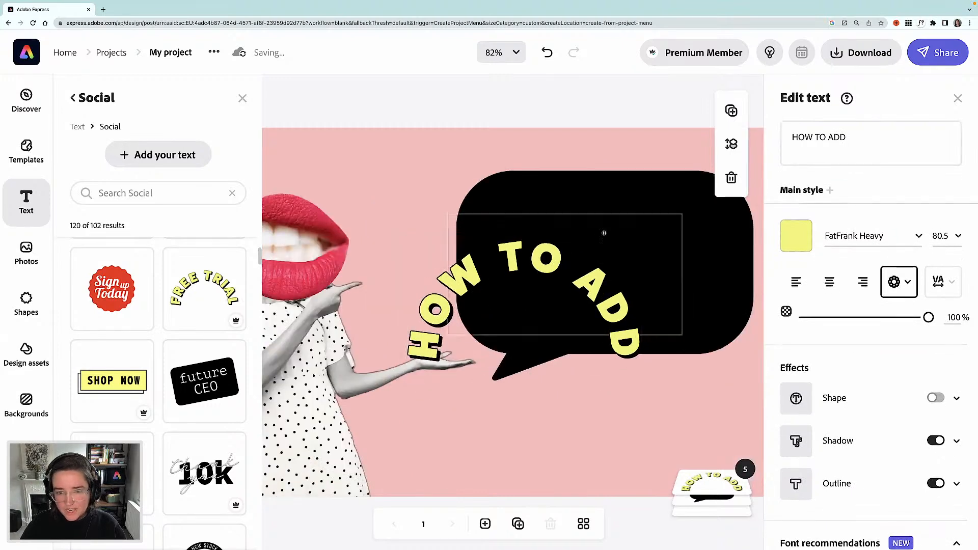
drag(604, 232, 620, 221)
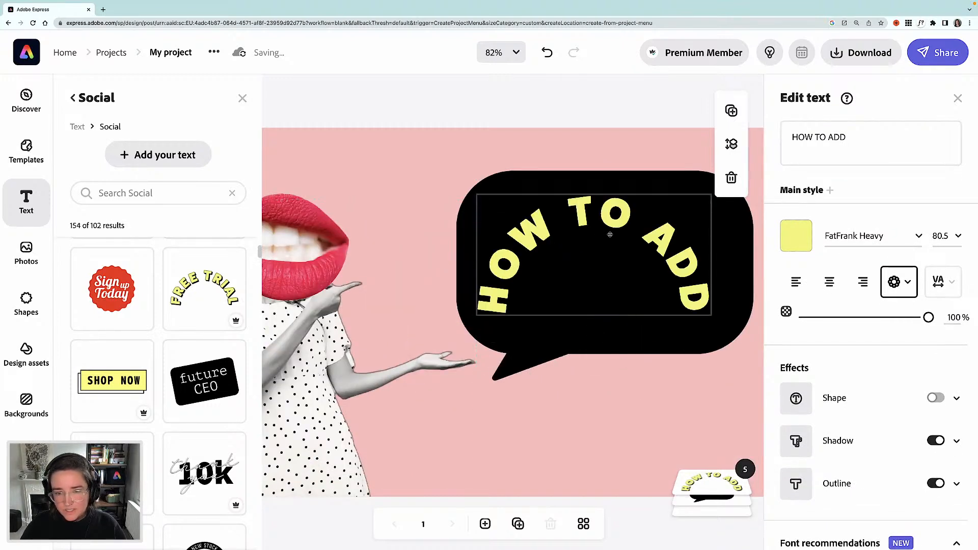
scroll(610, 234, right, 2)
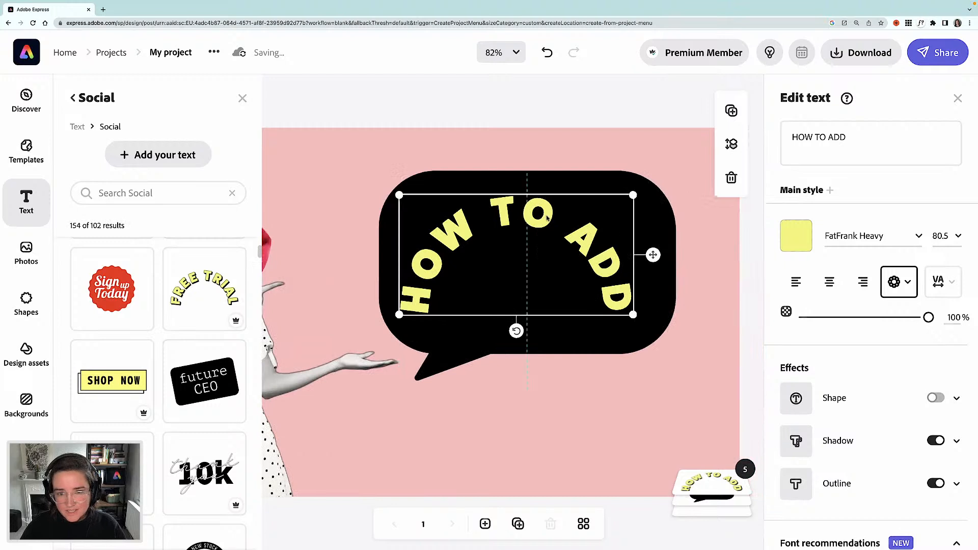
drag(546, 216, 547, 212)
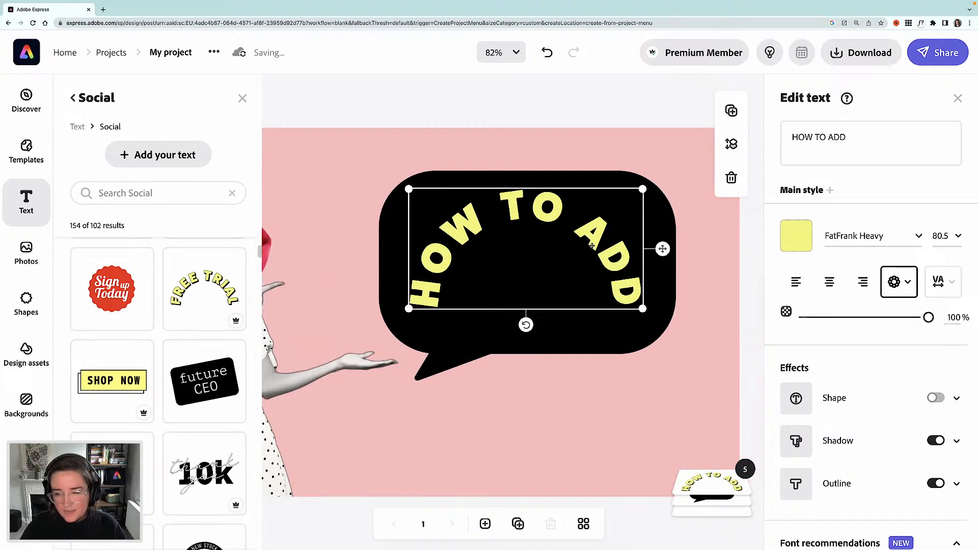
Extend the arched text to "HOW TO ADD PERSONALITY", enlarge it to about size 46.4 and centre it in the speech bubble
click(847, 136)
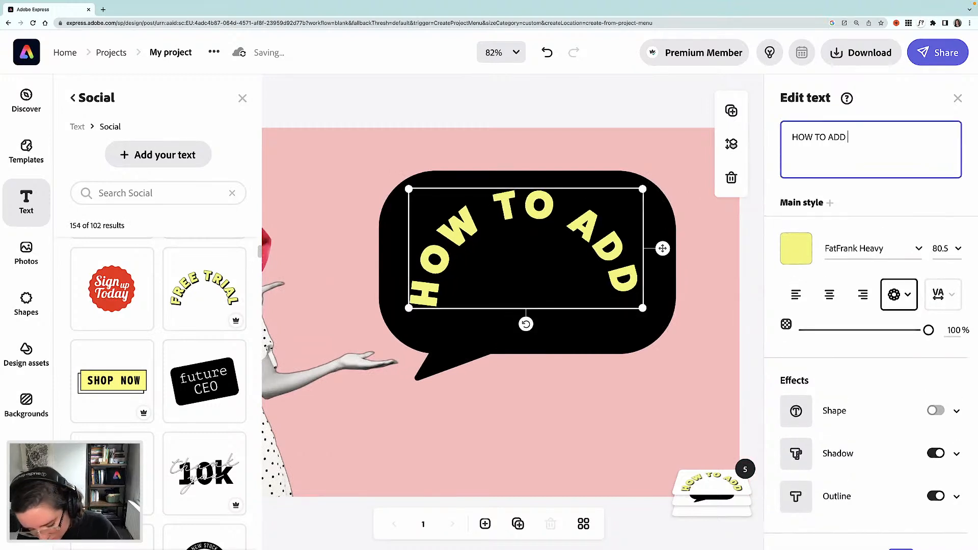
text(PERSONALITY)
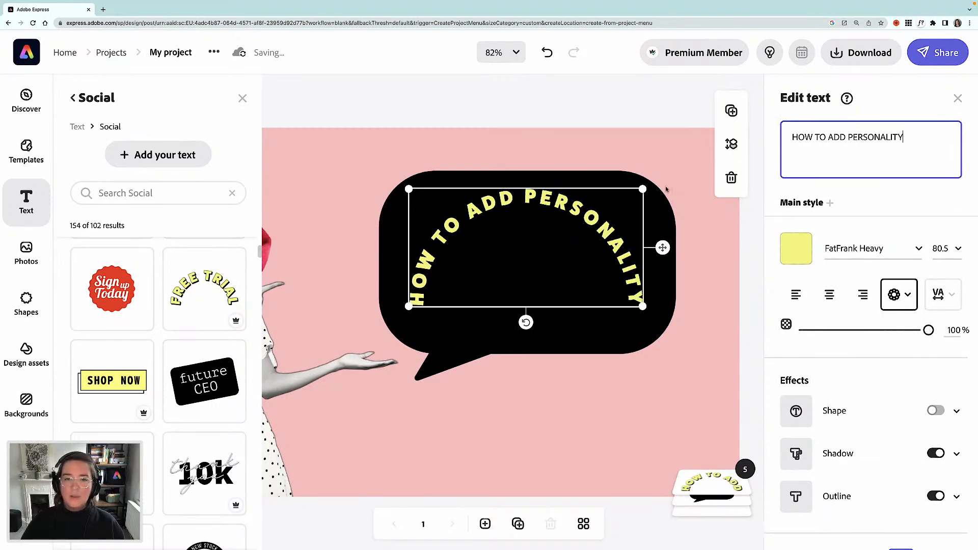
drag(408, 306, 394, 314)
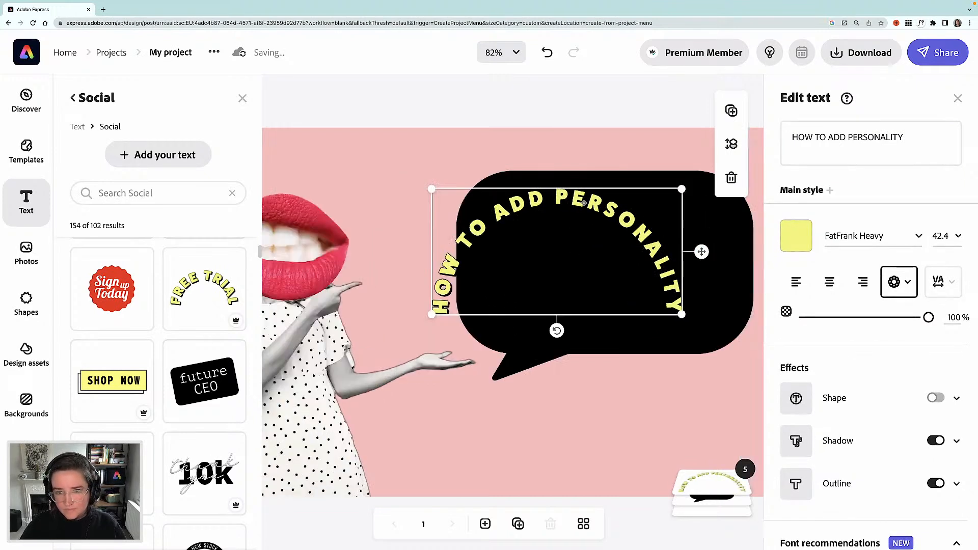
drag(583, 204, 616, 202)
scroll(631, 218, right, 2)
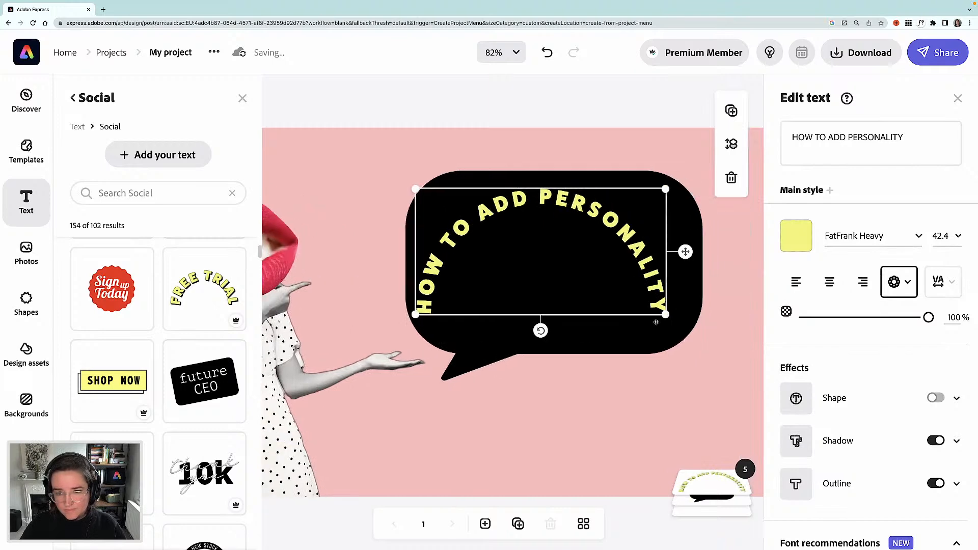
drag(665, 315, 689, 327)
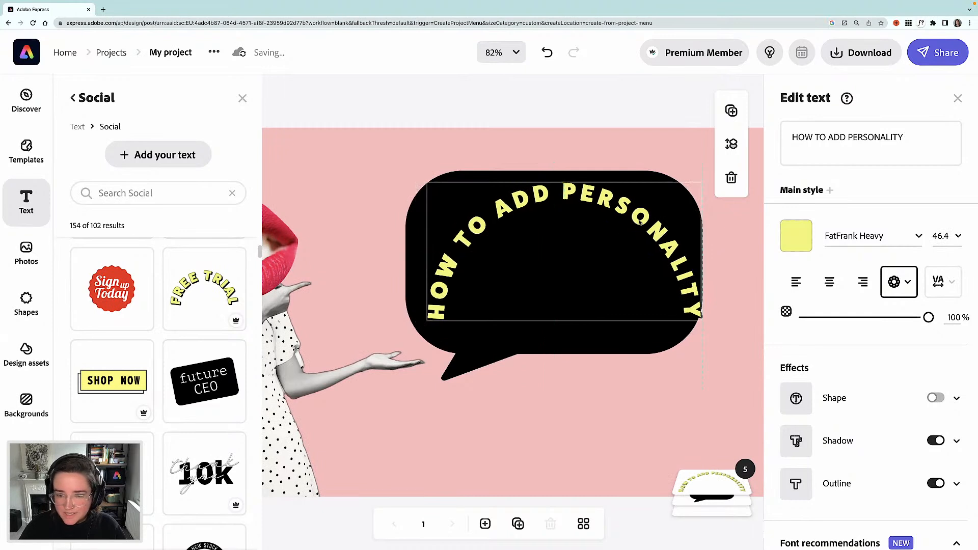
drag(636, 222, 635, 231)
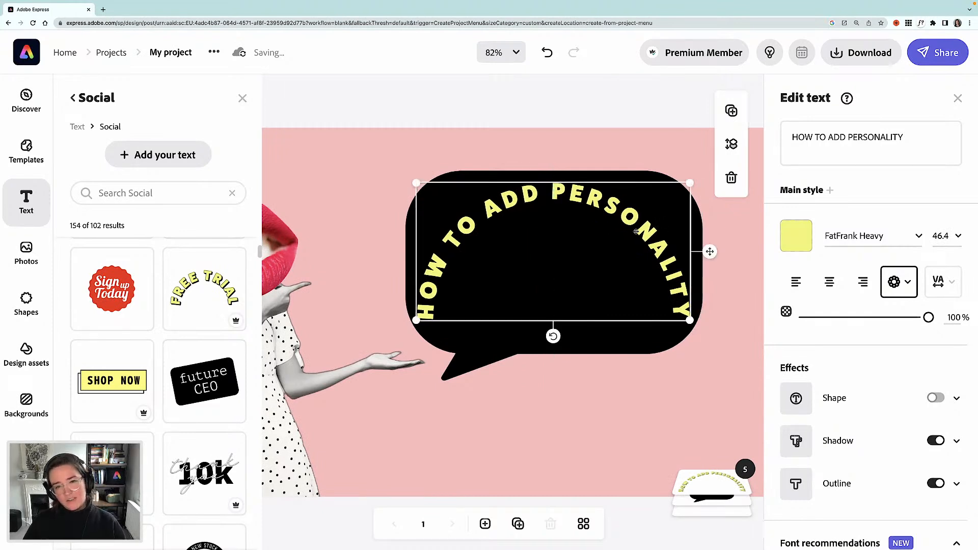
scroll(635, 231, right, 1)
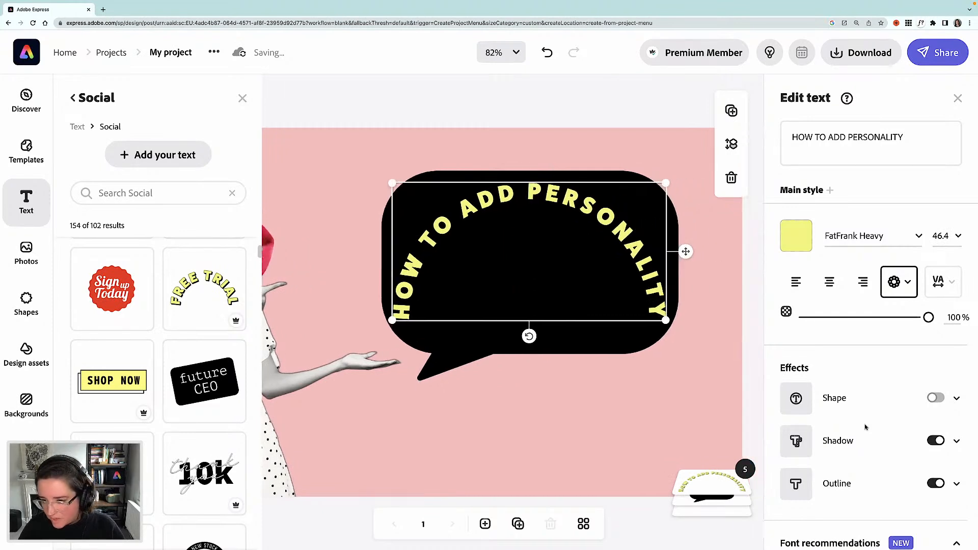
Set the arched text's shadow colour to the red sampled from the lips, FC2D59, and nudge the text slightly up
scroll(864, 427, down, 2)
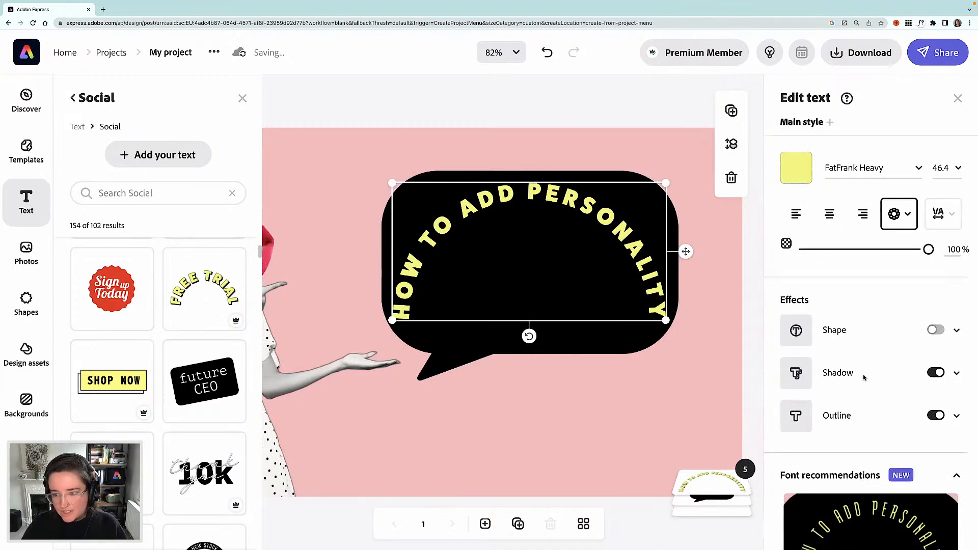
scroll(917, 364, down, 1)
click(957, 350)
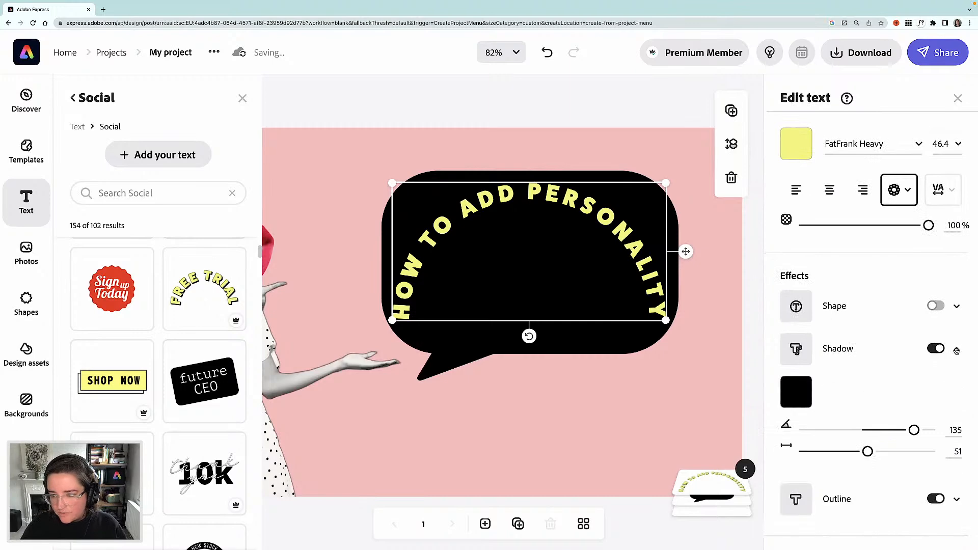
scroll(804, 337, down, 3)
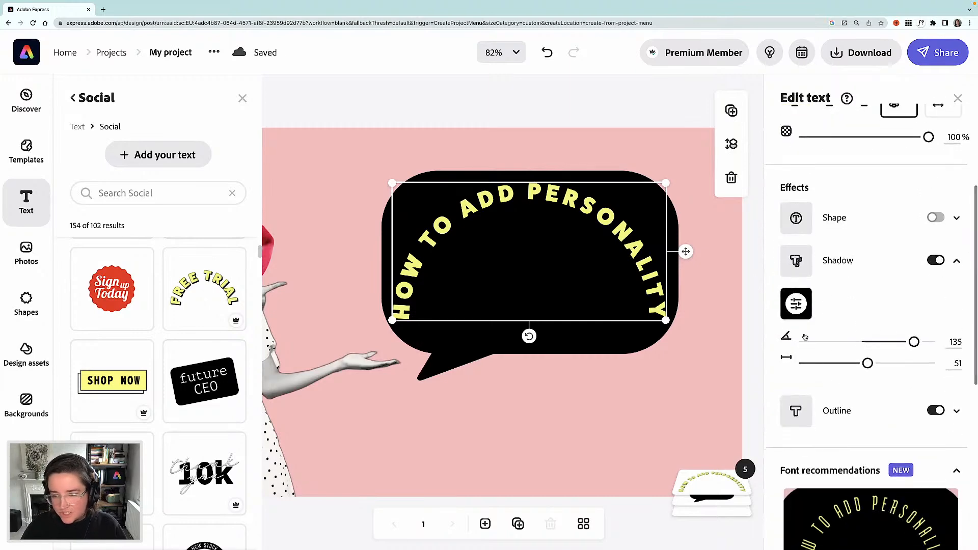
click(798, 307)
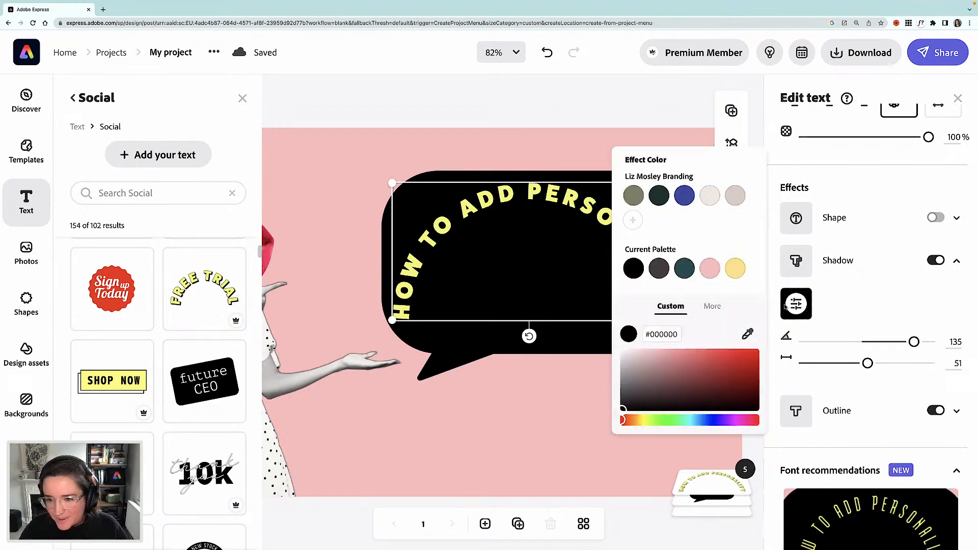
click(747, 334)
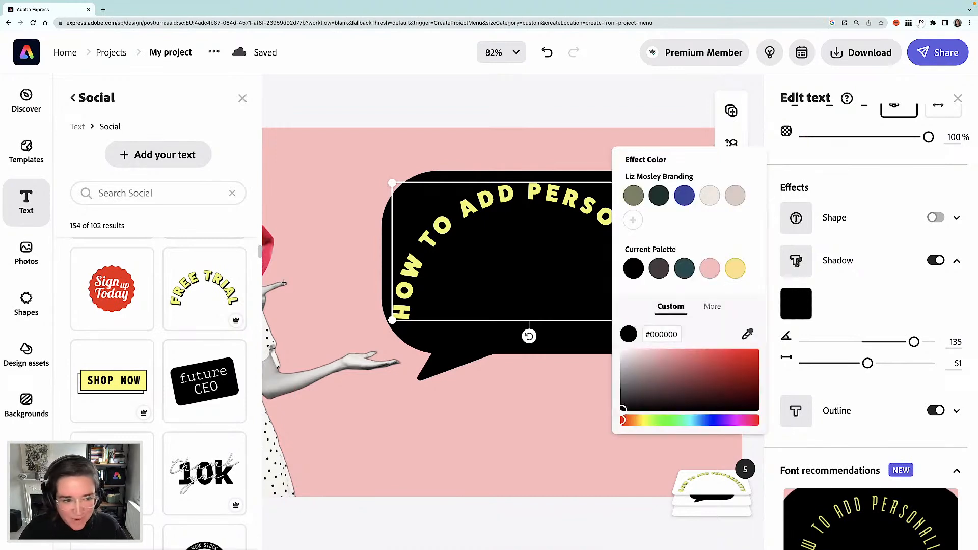
click(266, 255)
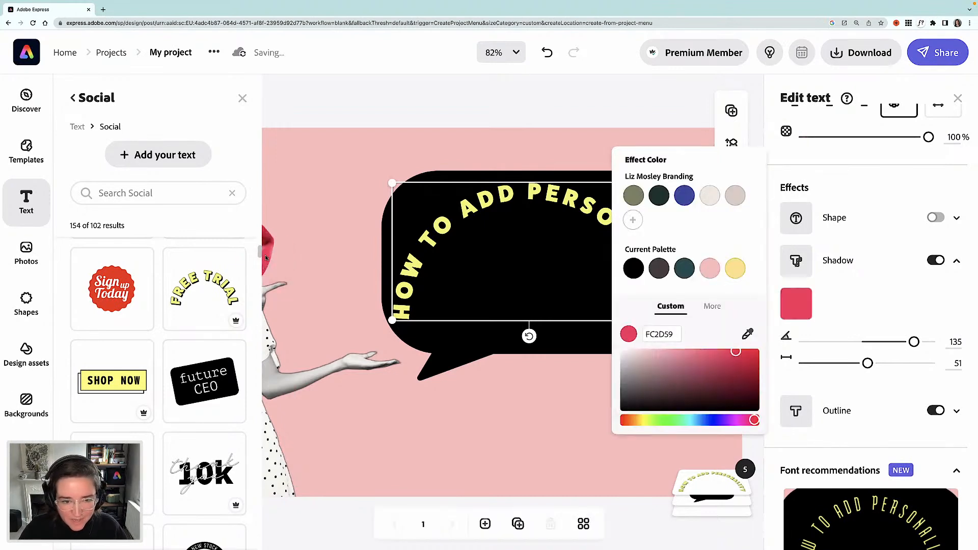
click(675, 116)
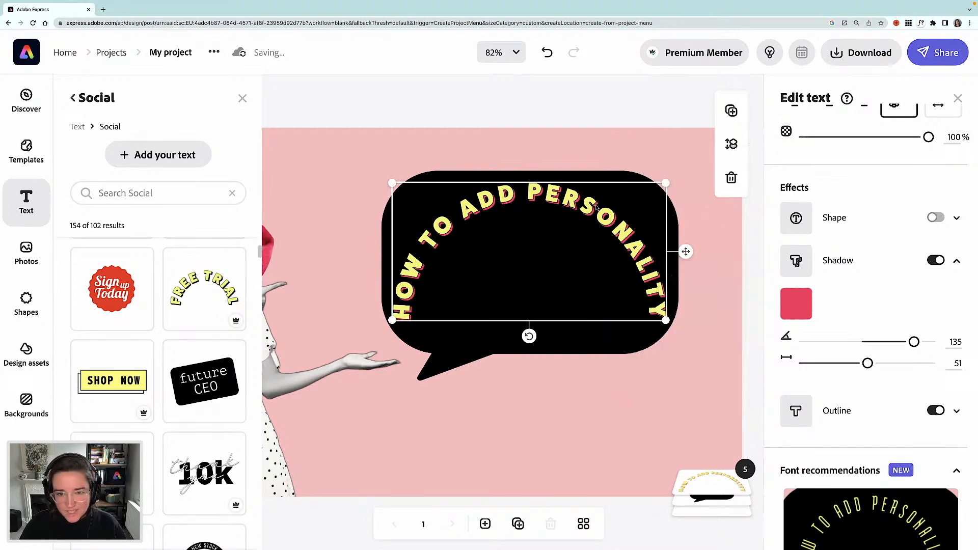
drag(596, 207, 596, 205)
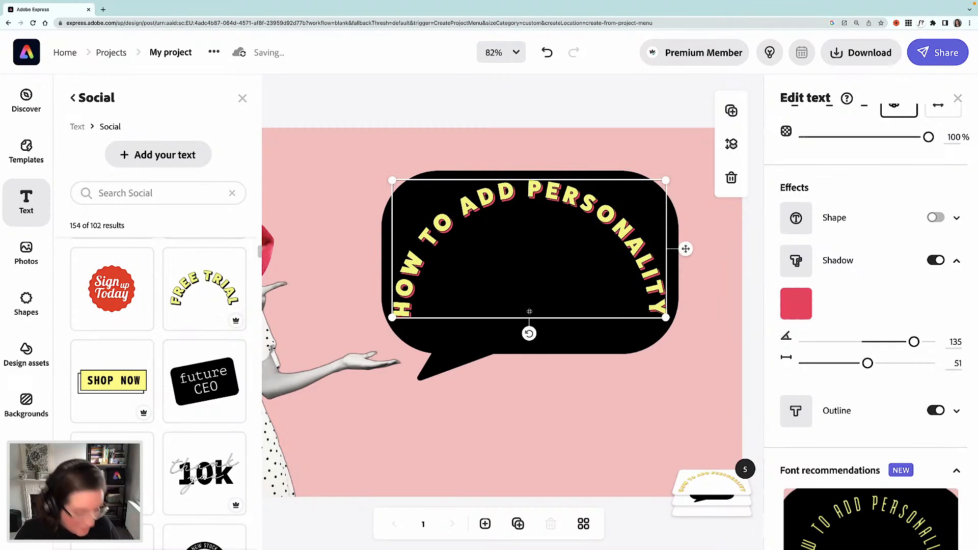
Add a text reading "TO YOUR BRANDING" and centre it in the speech bubble beneath the arched wording
click(163, 153)
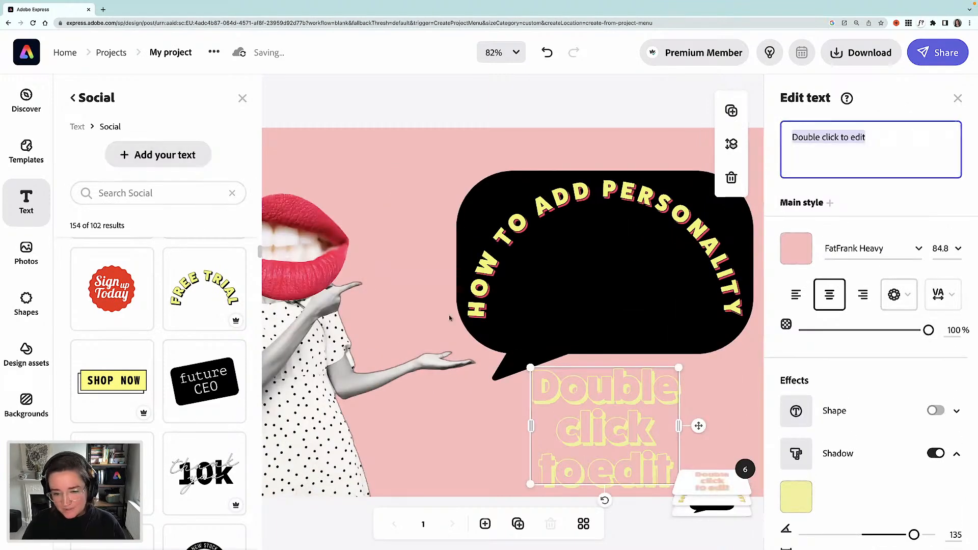
drag(402, 413, 393, 344)
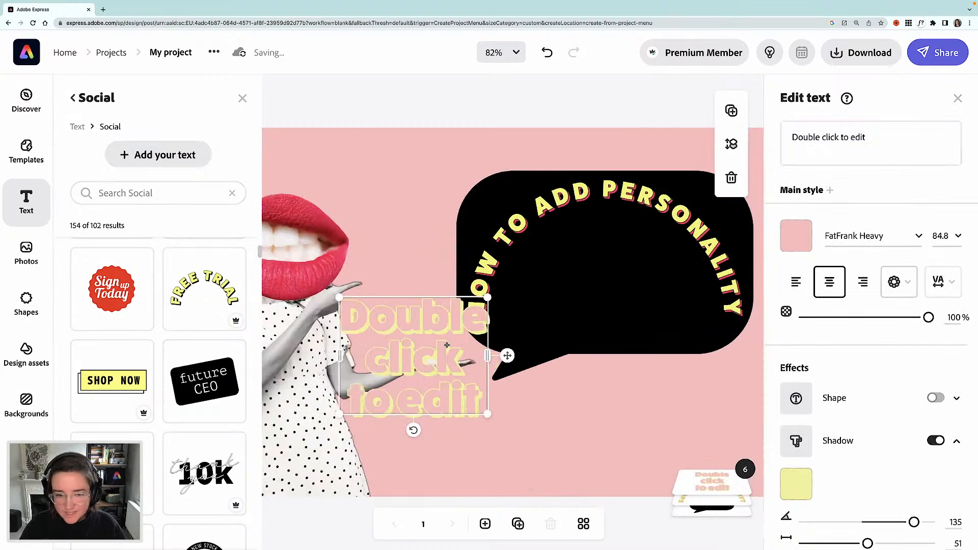
drag(464, 356, 628, 326)
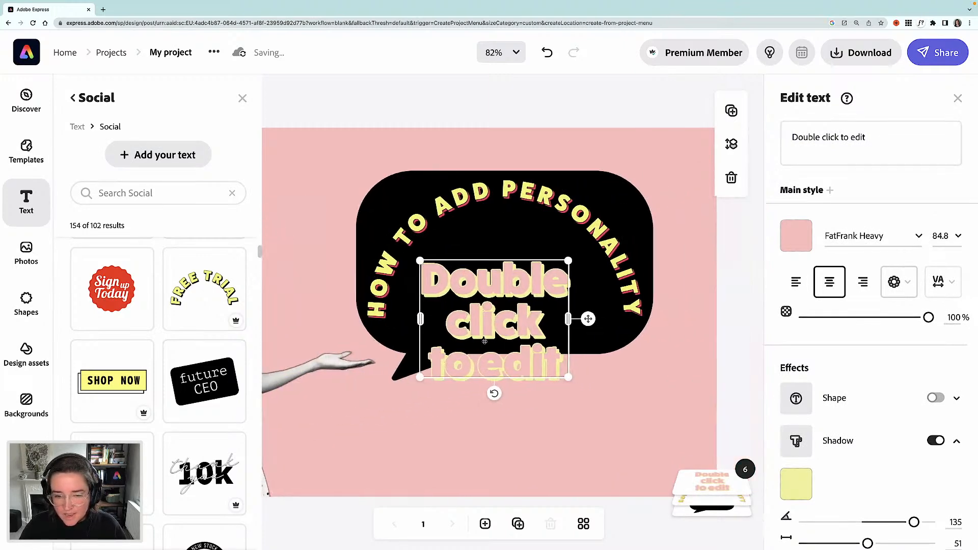
click(828, 138)
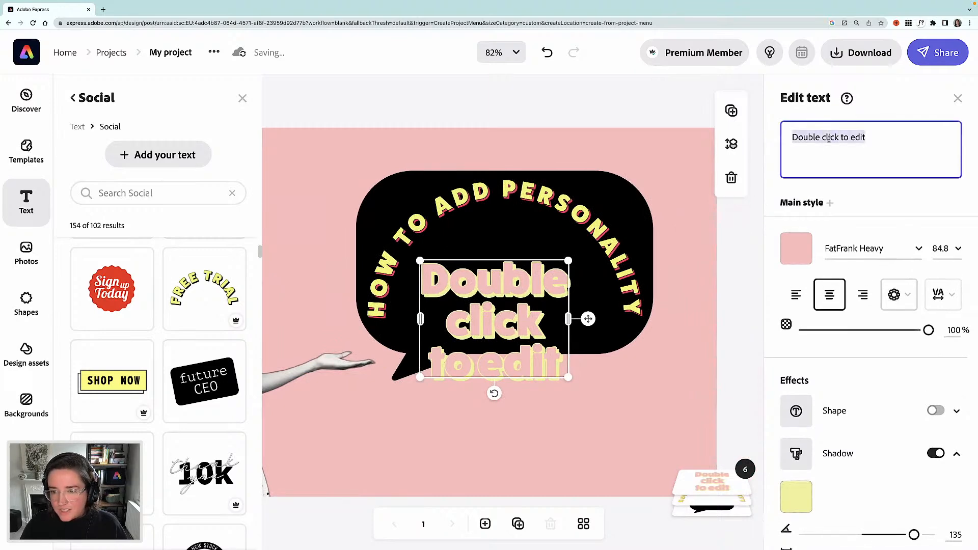
text(T)
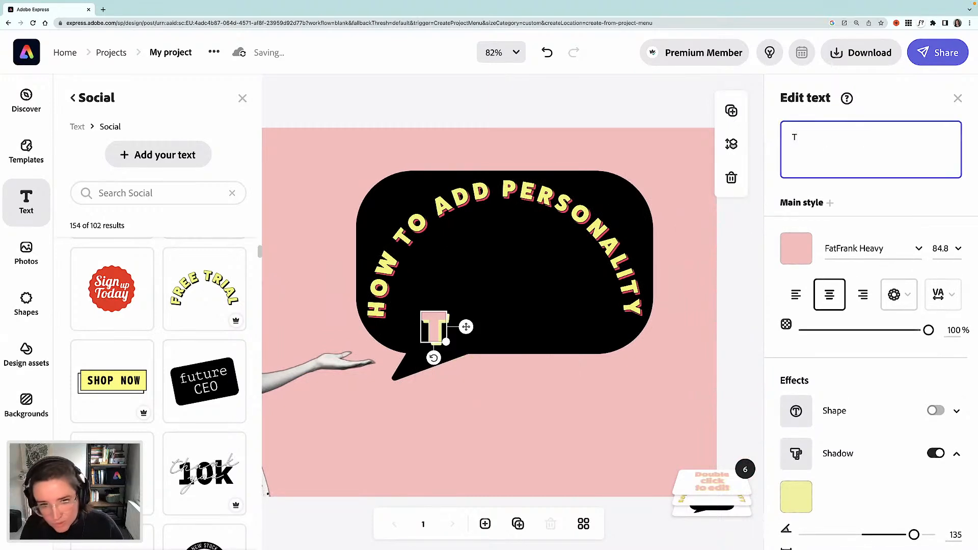
text(O YOUR BR)
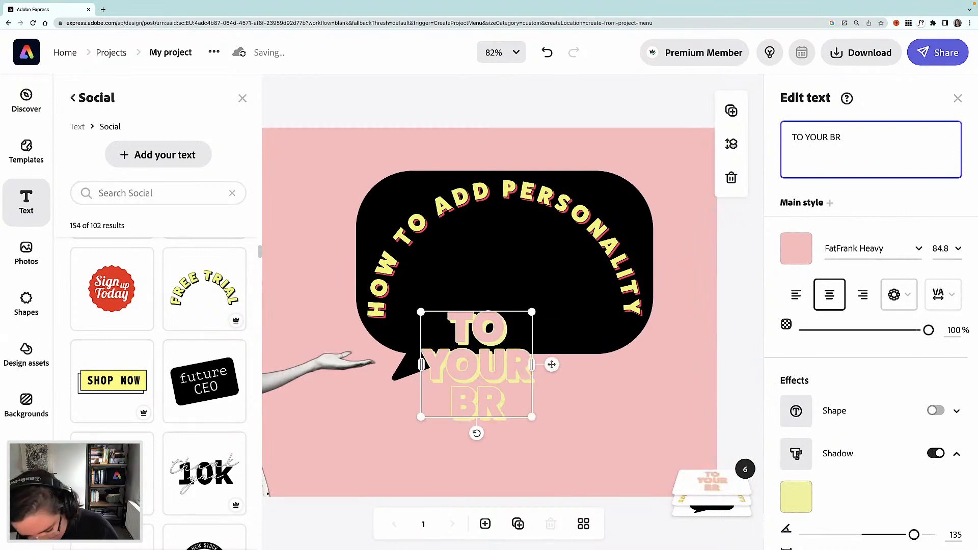
text(ANDING)
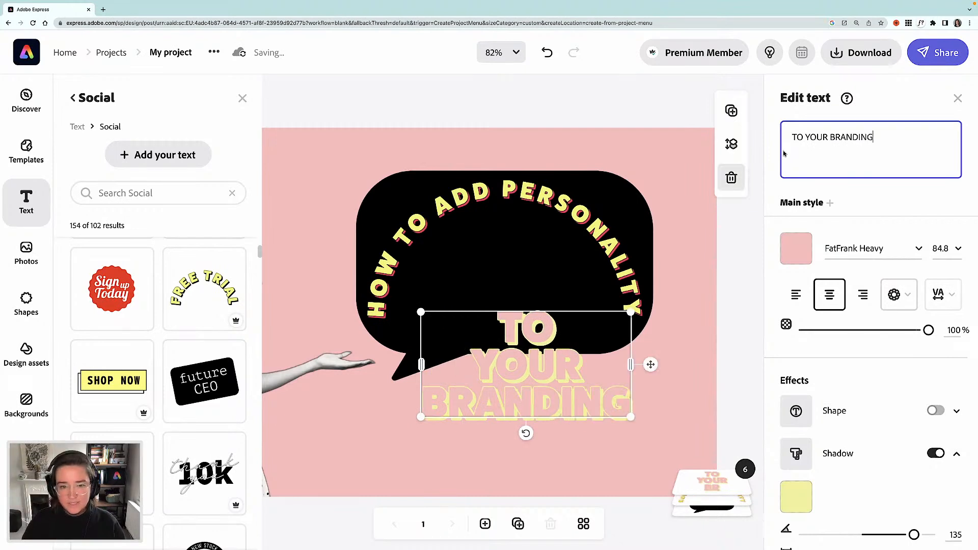
drag(518, 330, 495, 253)
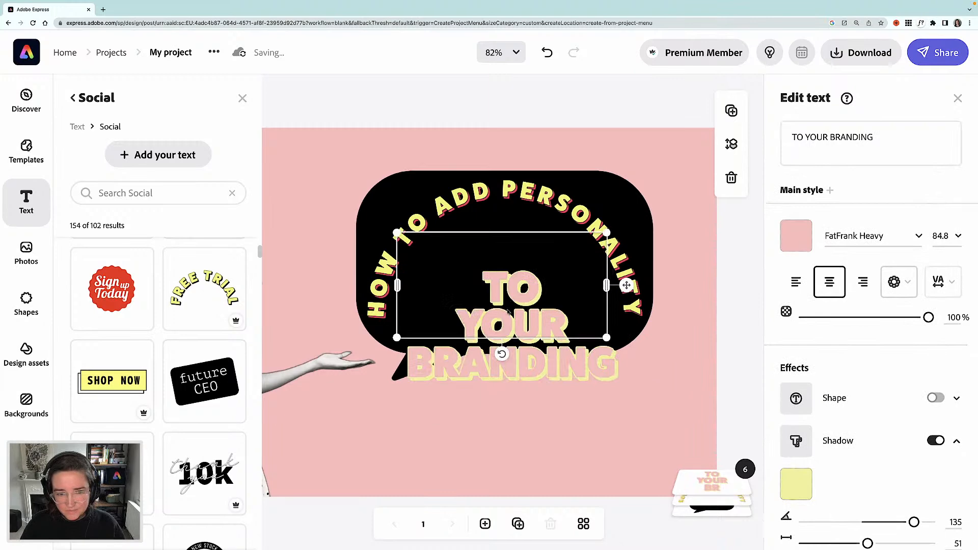
drag(508, 312, 594, 293)
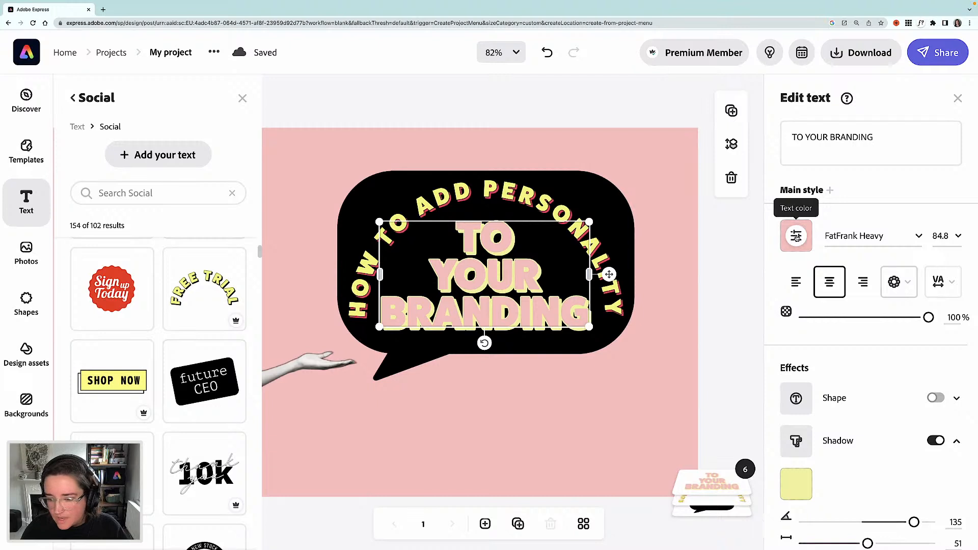
Colour the "TO YOUR BRANDING" text yellow F1F76B and its shadow red FC2D59
click(796, 237)
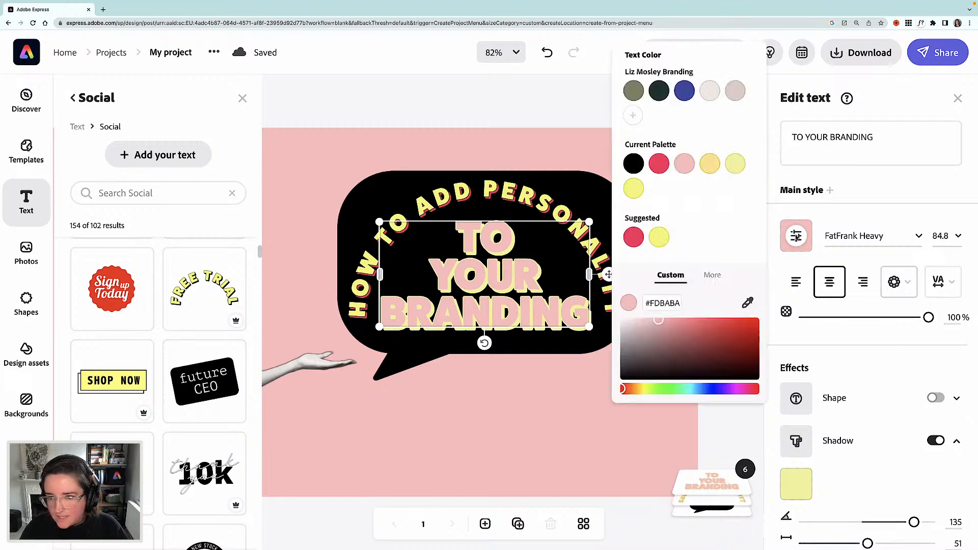
click(660, 238)
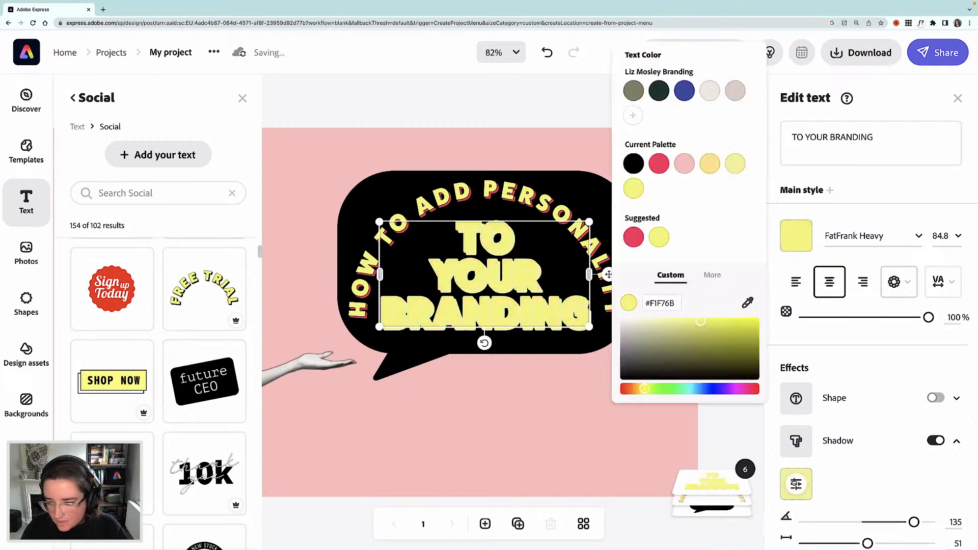
click(802, 471)
click(810, 275)
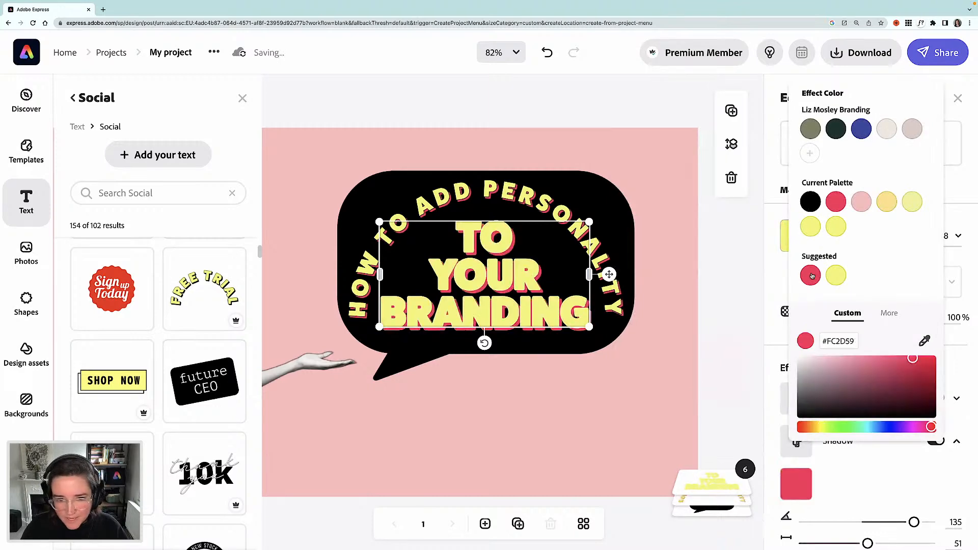
click(773, 292)
Set the outline colour of the "TO YOUR BRANDING" text to black, 000000, and deselect the text
scroll(856, 418, down, 7)
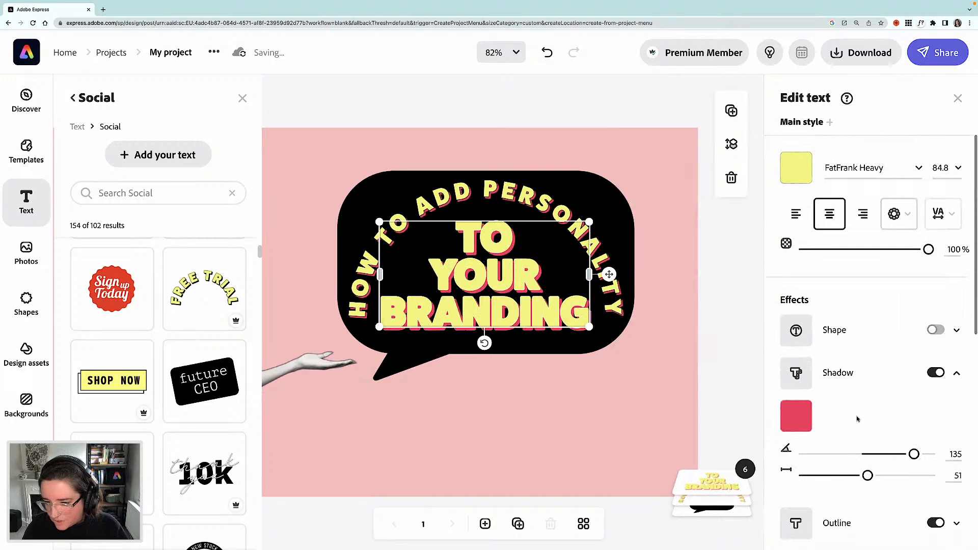
click(956, 412)
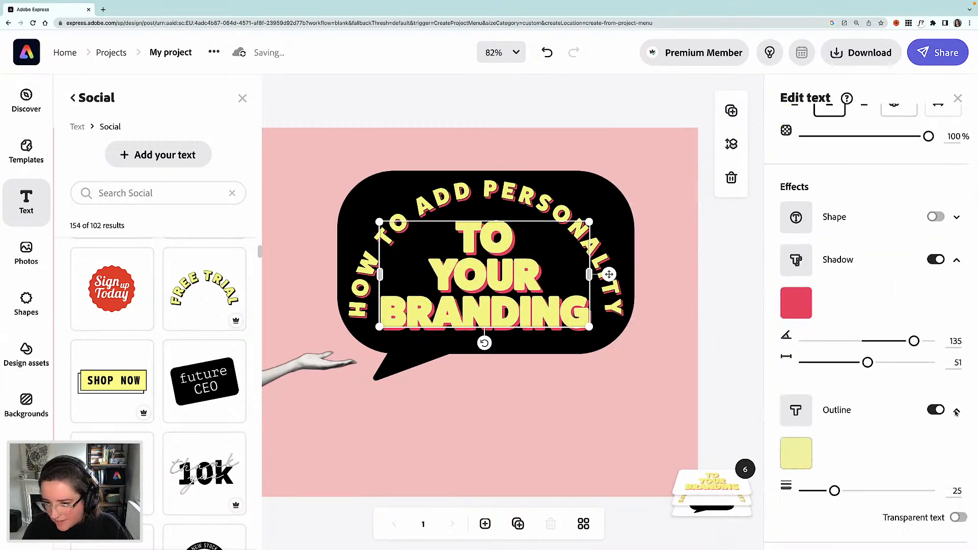
click(796, 453)
click(812, 172)
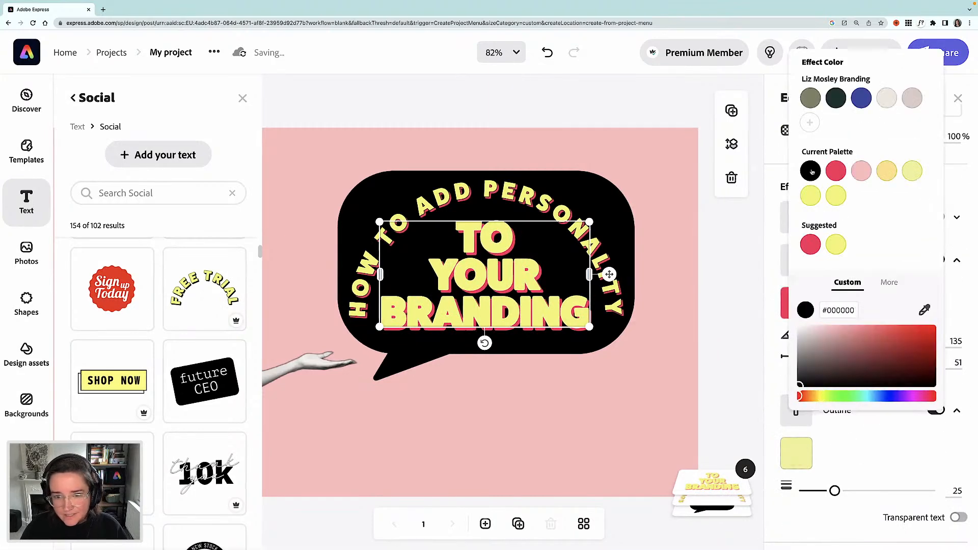
click(732, 262)
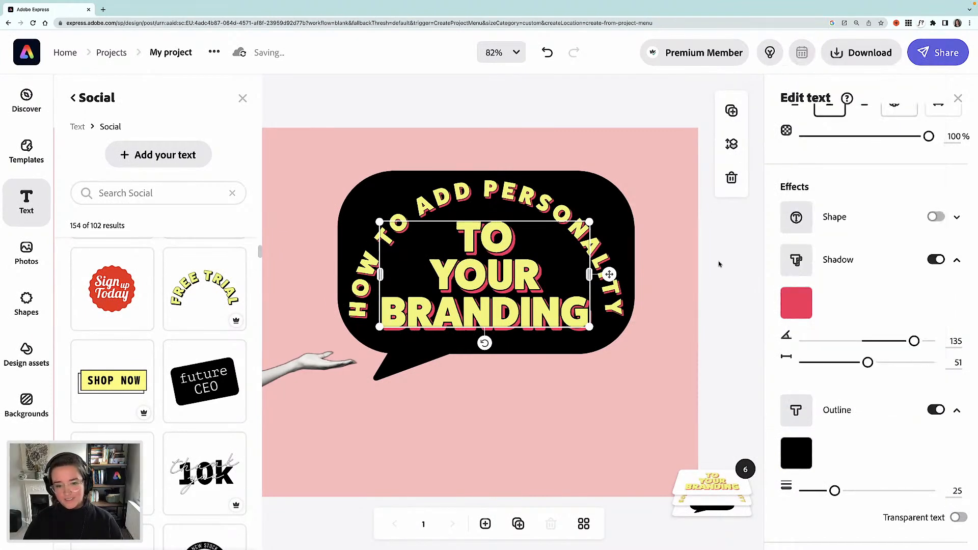
click(718, 263)
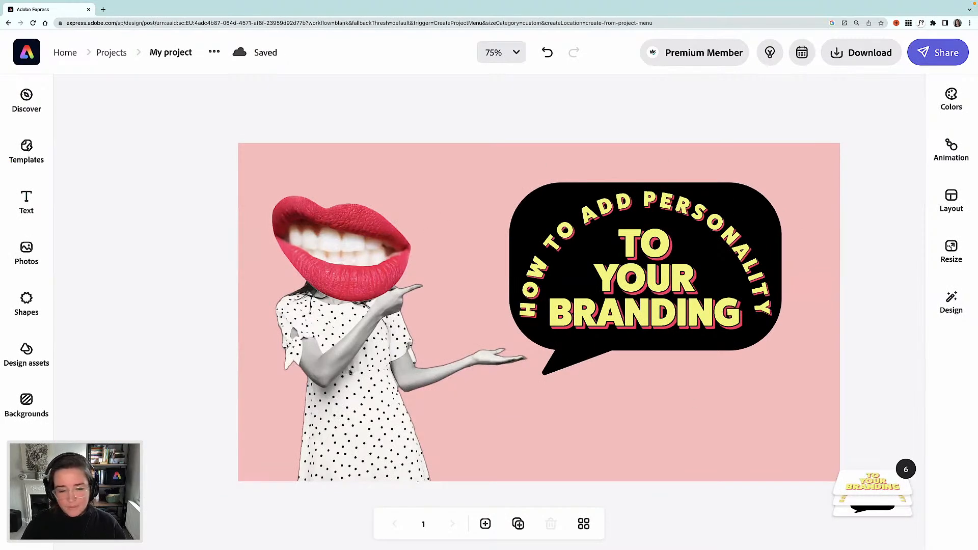
Search the design assets for "BRUSH strokes" in place of "lips"
click(27, 350)
click(114, 133)
double_click(118, 135)
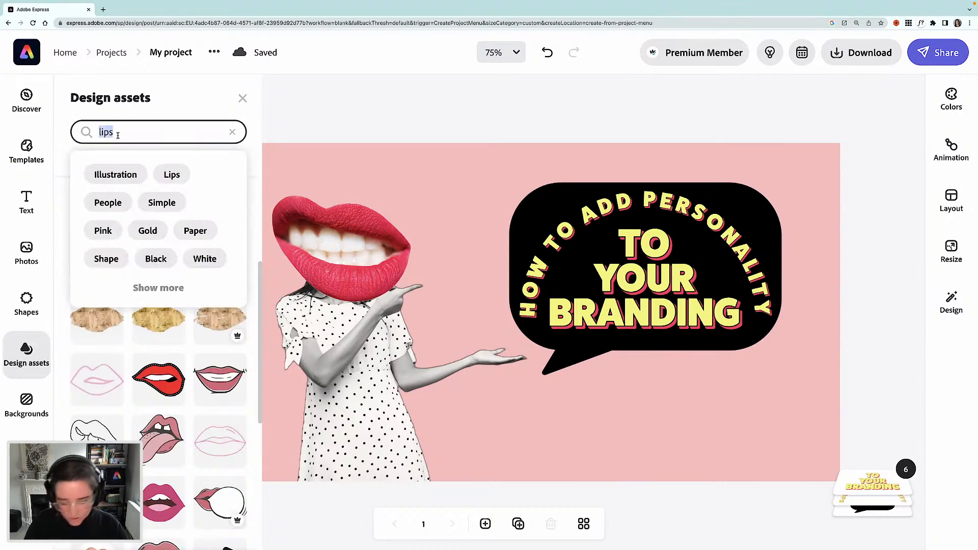
key(BackSpace)
text(BRUSH)
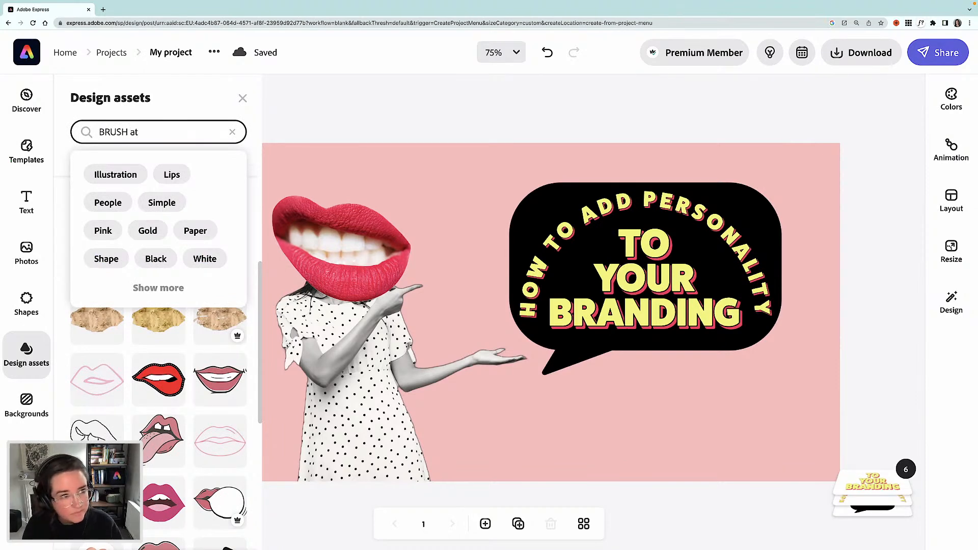
text(strokes)
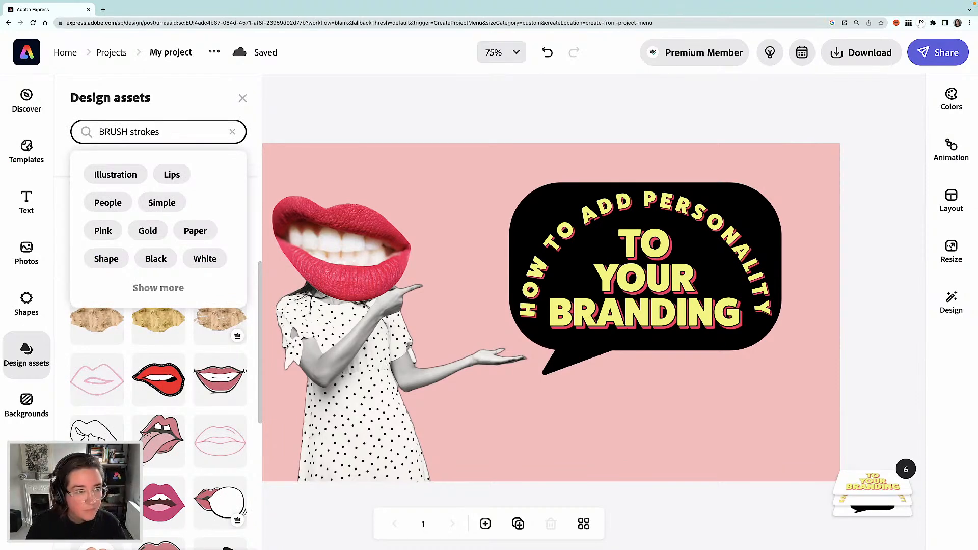
key(Return)
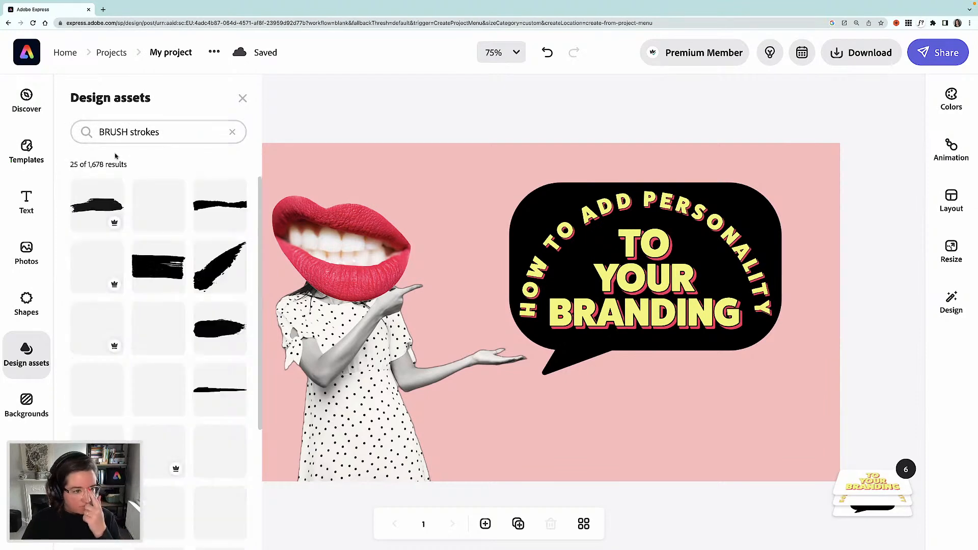
Place a thick, rough-edged black brush stroke from the search results below the speech bubble
scroll(179, 299, down, 2)
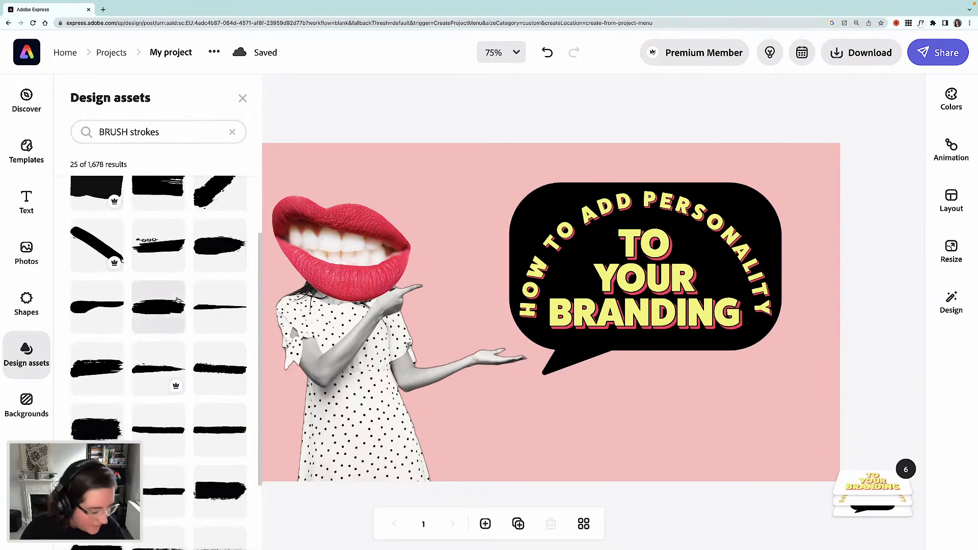
scroll(179, 300, down, 4)
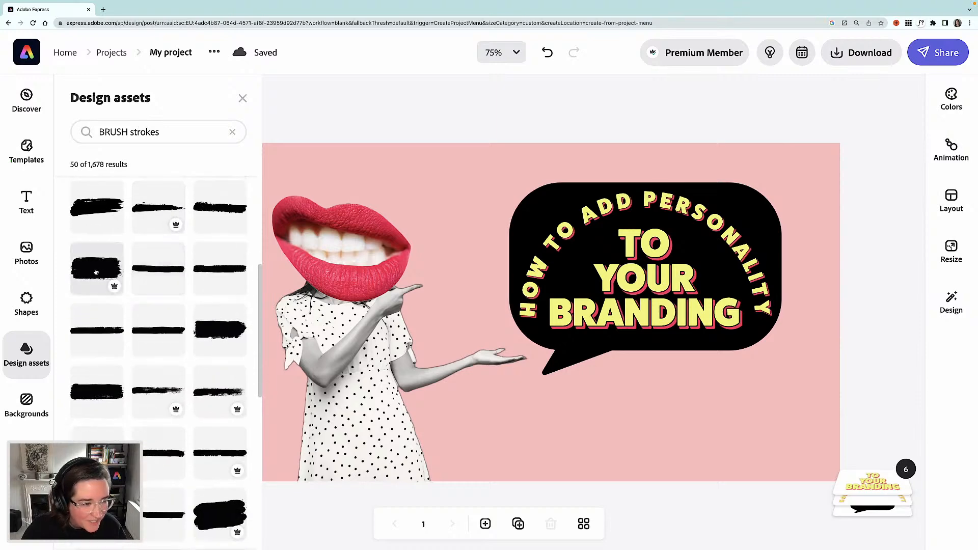
mouse_move(95, 272)
mouse_down()
mouse_move(489, 310)
mouse_move(560, 433)
mouse_up()
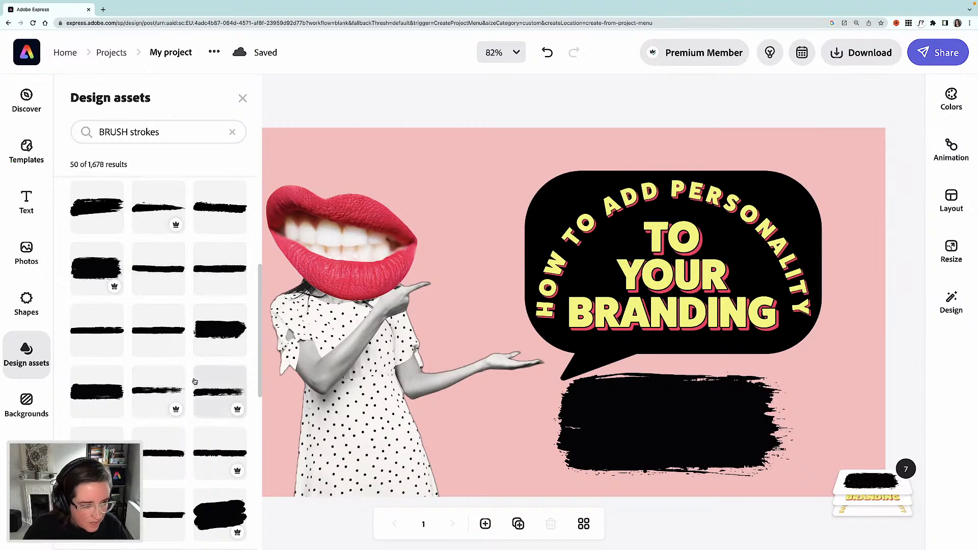
Add a long, thin black brush stroke, move it near the canvas's upper edge above the speech bubble and shrink it
scroll(194, 381, down, 3)
scroll(194, 381, down, 3)
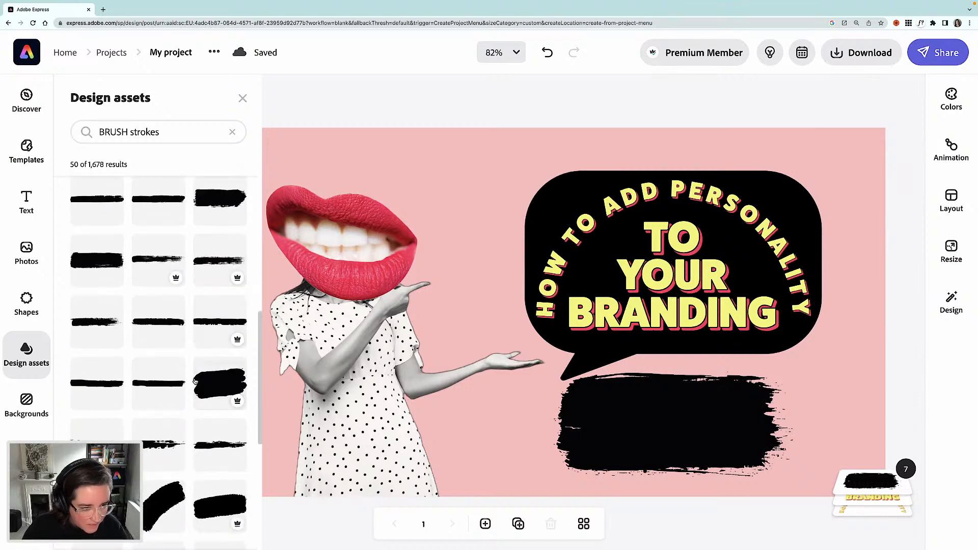
scroll(194, 381, down, 1)
scroll(191, 376, up, 2)
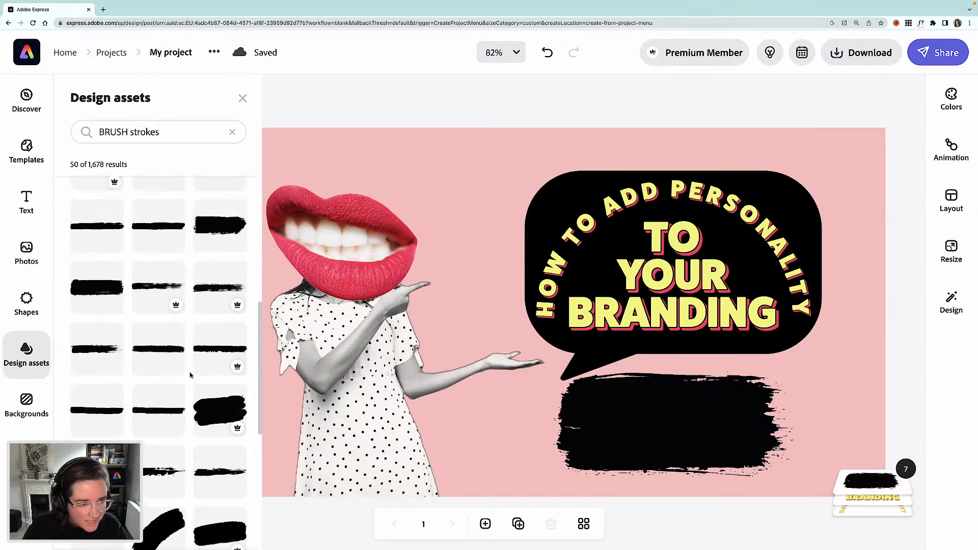
scroll(173, 367, up, 3)
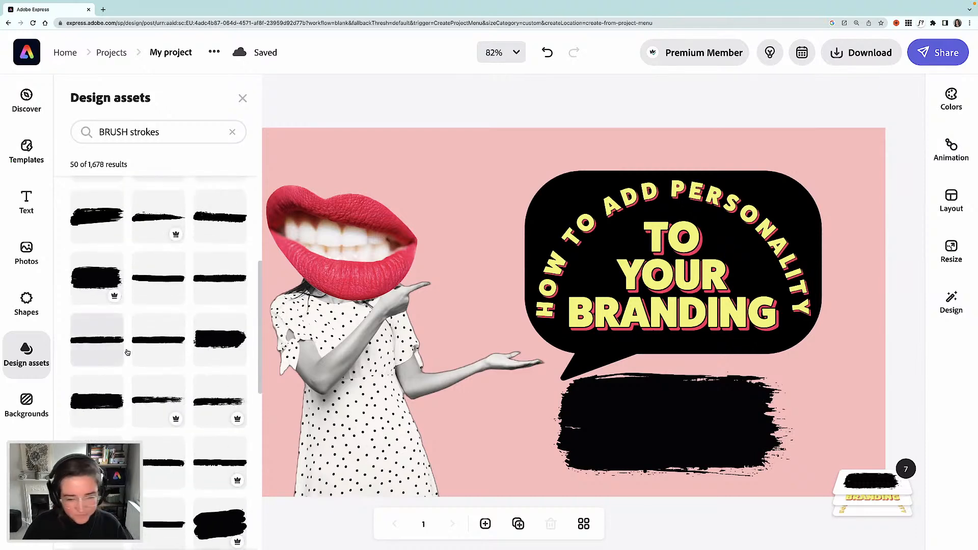
mouse_move(127, 352)
mouse_down()
mouse_move(491, 316)
mouse_move(548, 469)
mouse_up()
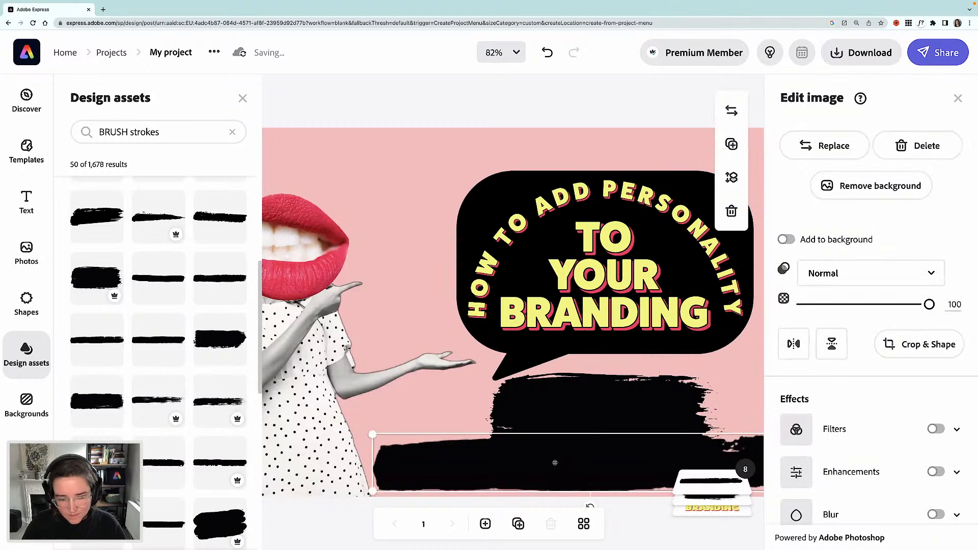
mouse_move(540, 276)
mouse_down()
mouse_move(592, 247)
mouse_move(567, 148)
mouse_up()
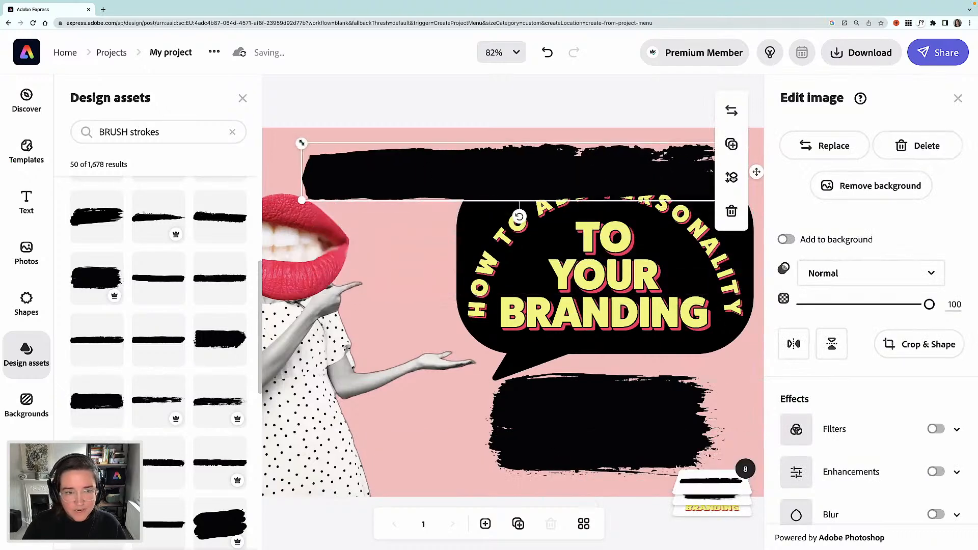
mouse_move(300, 142)
mouse_down()
mouse_move(497, 166)
mouse_move(415, 161)
mouse_move(428, 161)
mouse_up()
Shrink the thick brush stroke, move it over the edge of the woman's skirt and reorder its layer behind her
scroll(471, 288, left, 2)
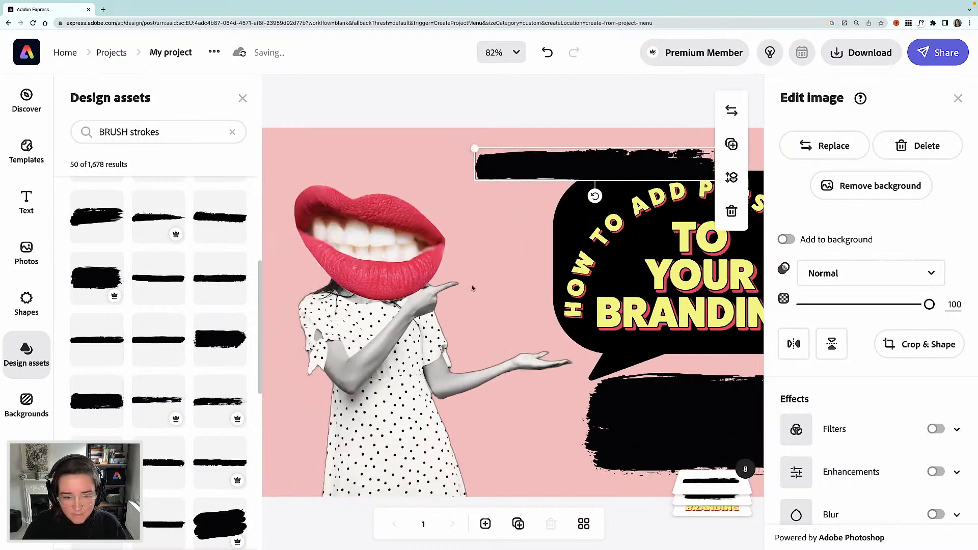
drag(614, 438, 410, 444)
drag(605, 388, 545, 412)
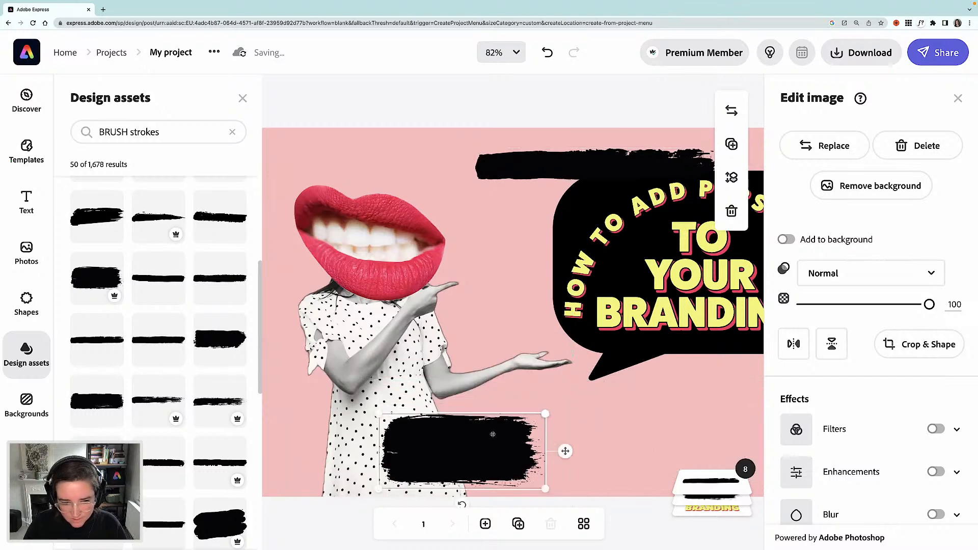
drag(491, 436, 497, 429)
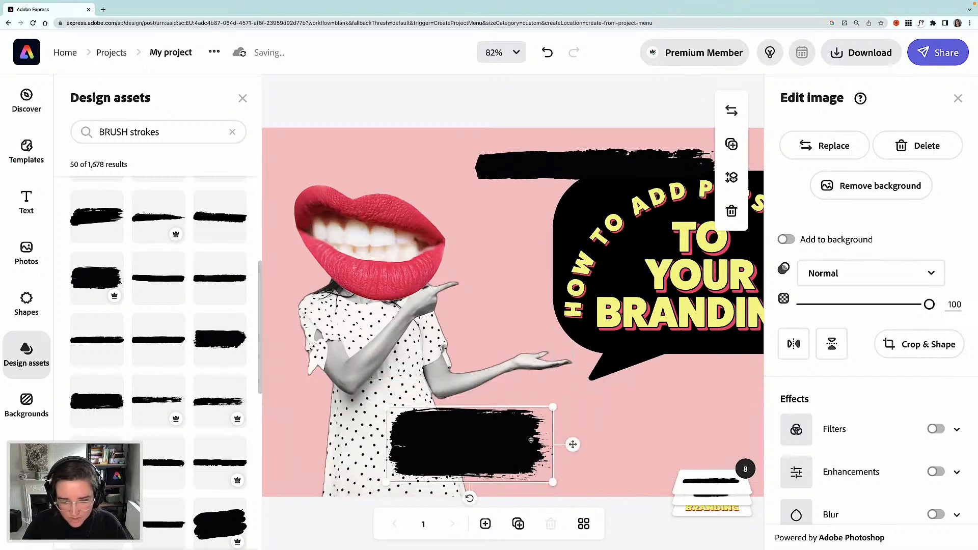
click(718, 503)
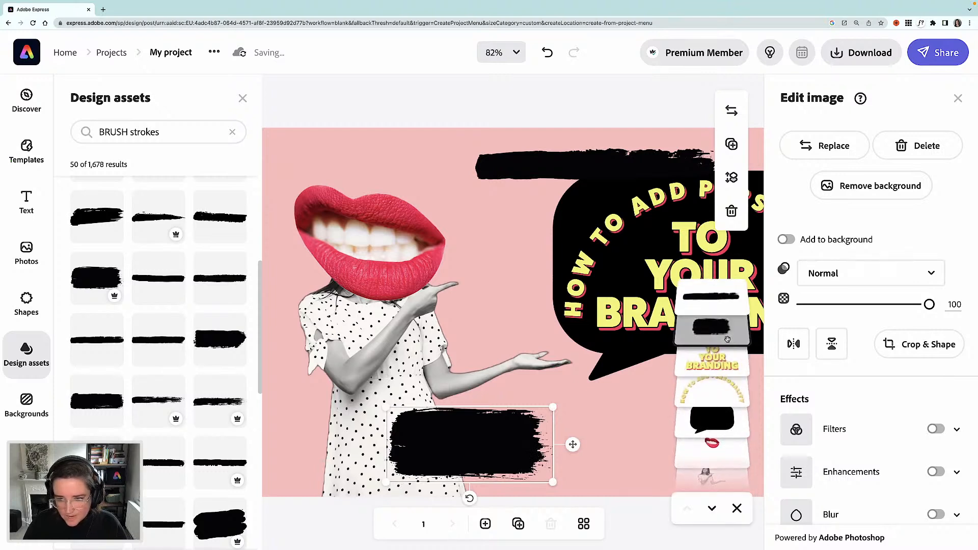
mouse_move(725, 379)
mouse_down()
mouse_move(726, 473)
mouse_move(726, 432)
mouse_up()
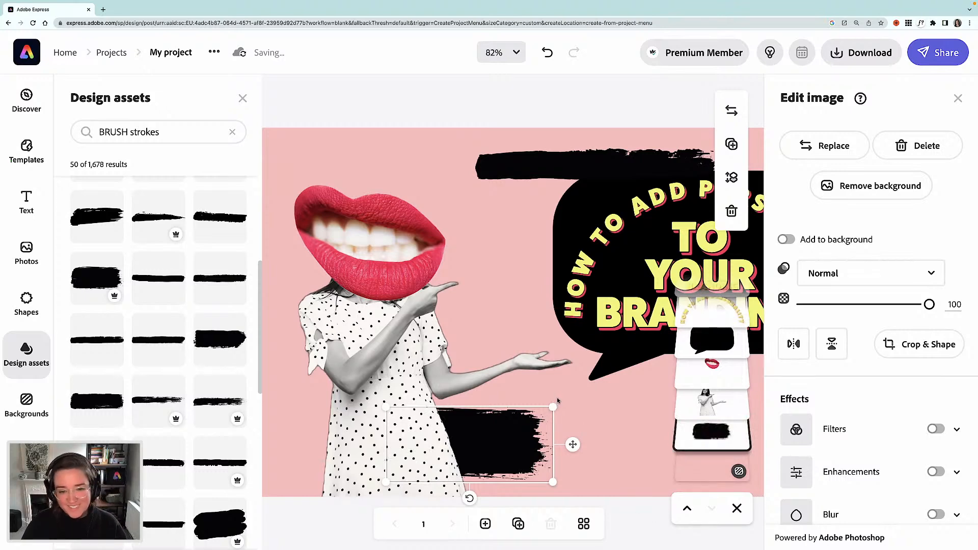
Shift the long thin brush stroke along the canvas's upper edge, closer to the lips-headed woman
drag(515, 169, 425, 169)
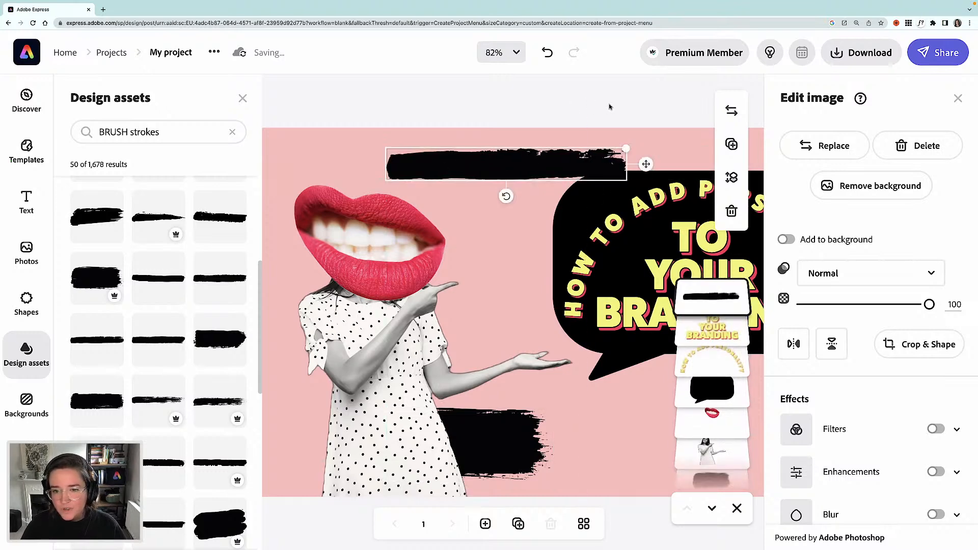
click(666, 102)
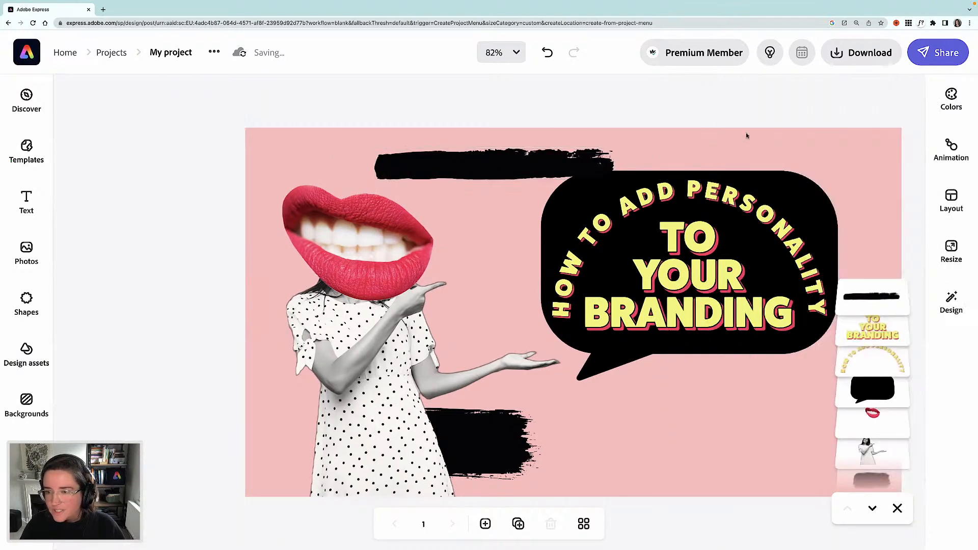
Try the green, yellow, pale pink and orange Color pop palette on the whole design, and undo the recoloring
click(950, 99)
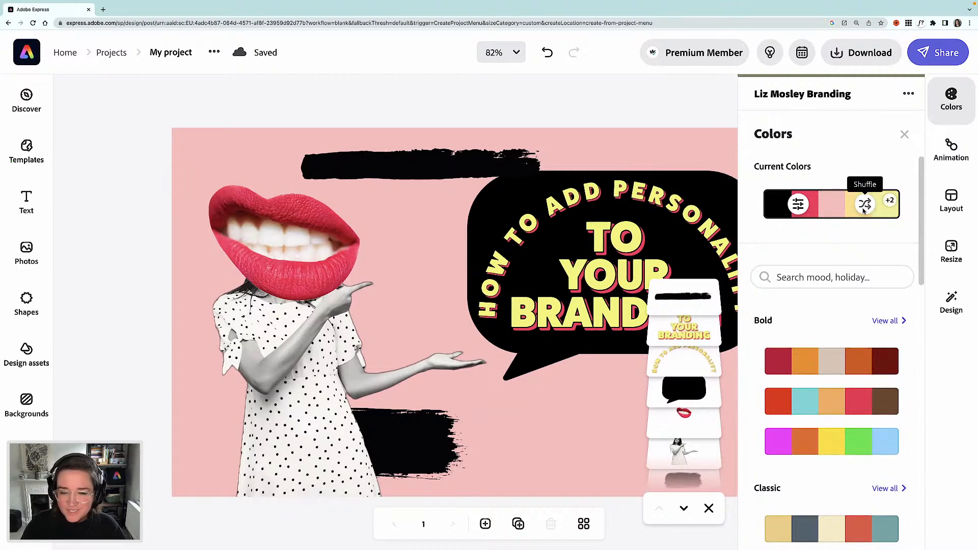
scroll(844, 318, down, 3)
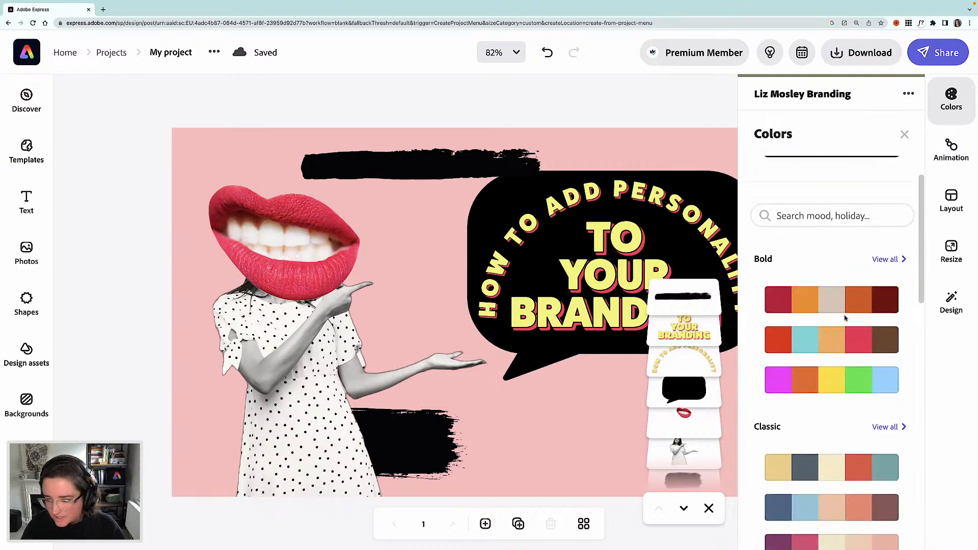
scroll(844, 318, down, 6)
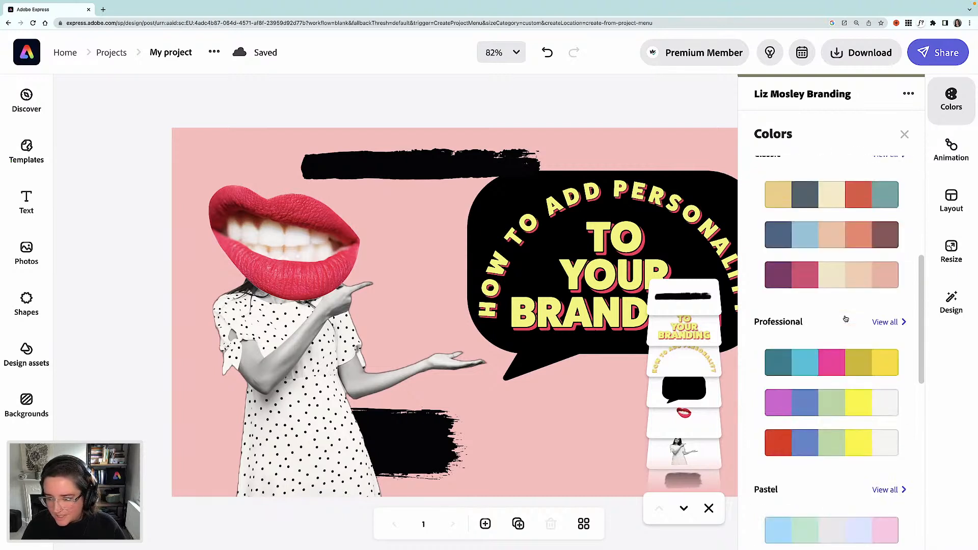
scroll(845, 318, down, 3)
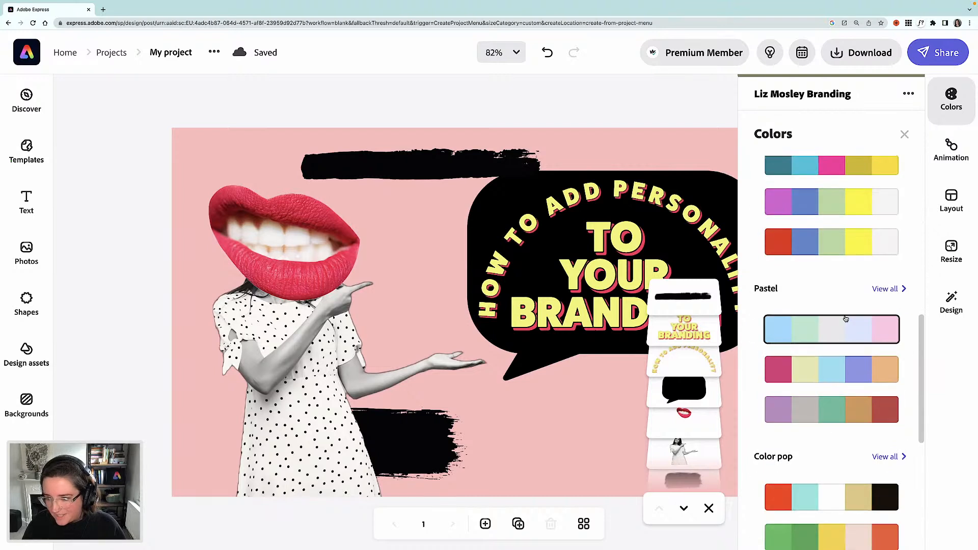
scroll(844, 318, down, 2)
scroll(845, 317, down, 2)
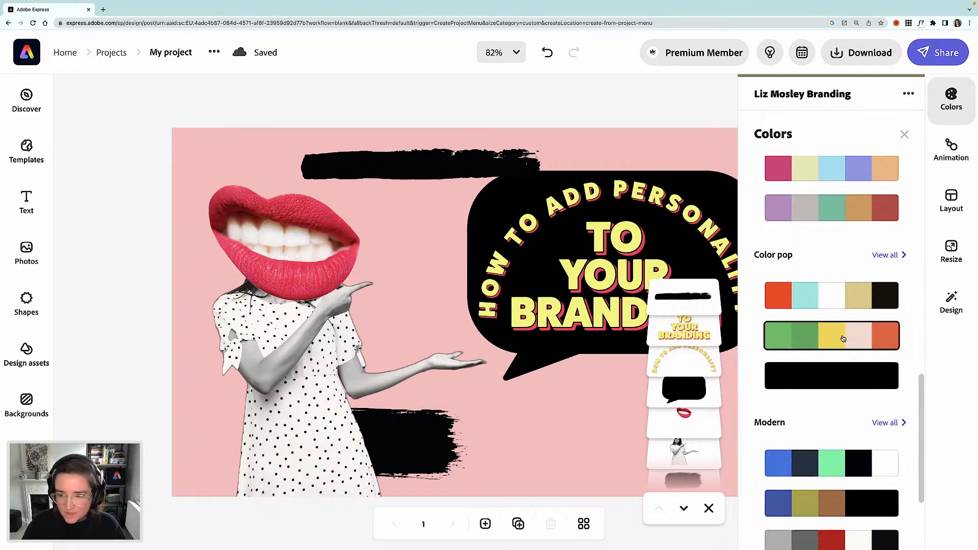
click(843, 338)
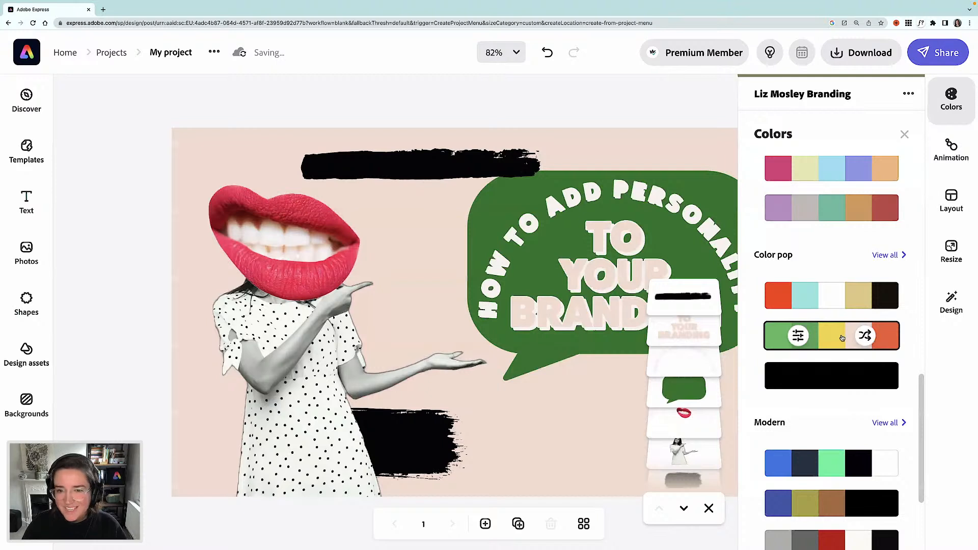
key(super+z)
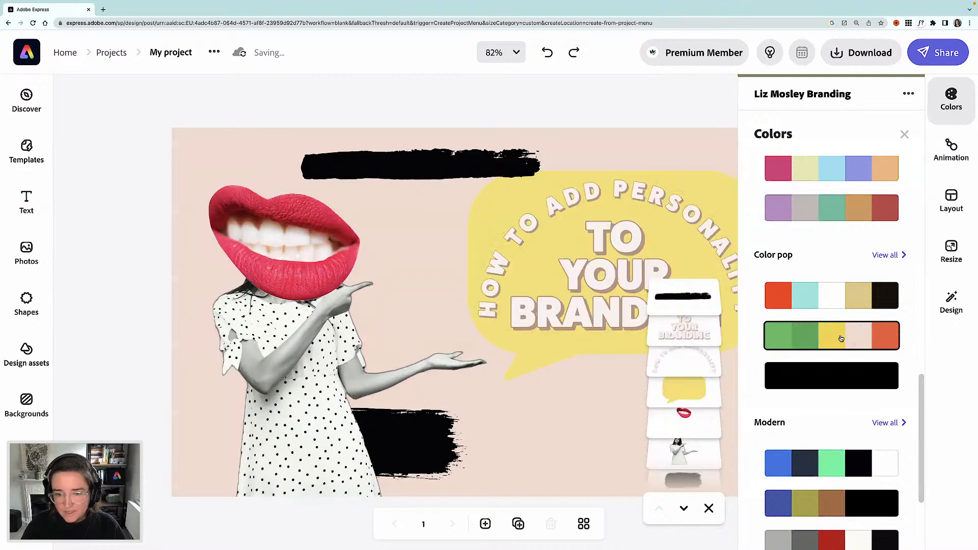
click(654, 116)
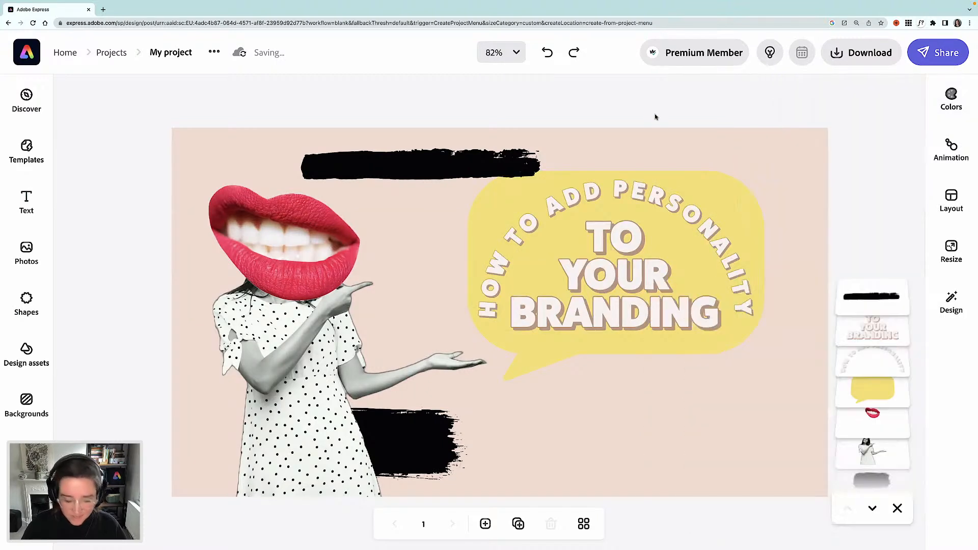
key(super+z)
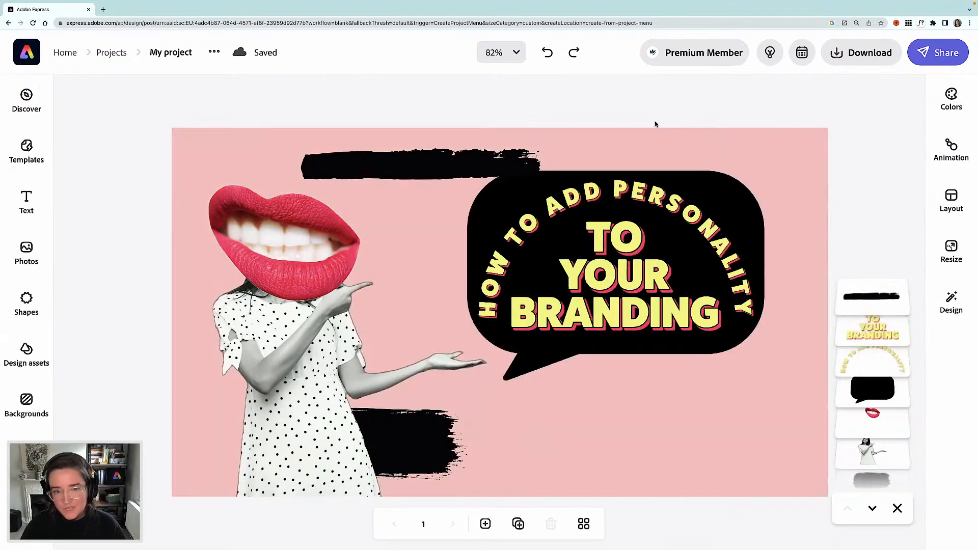
click(432, 421)
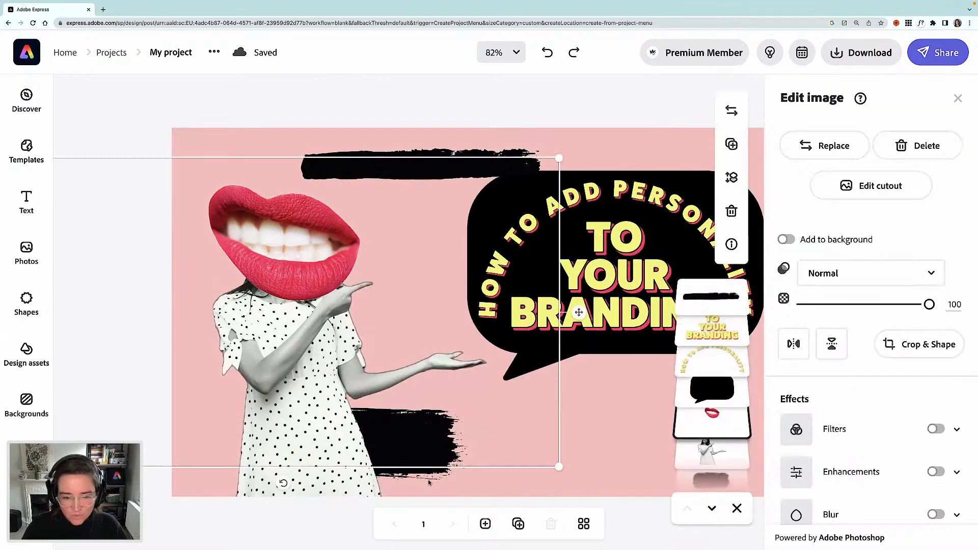
click(428, 476)
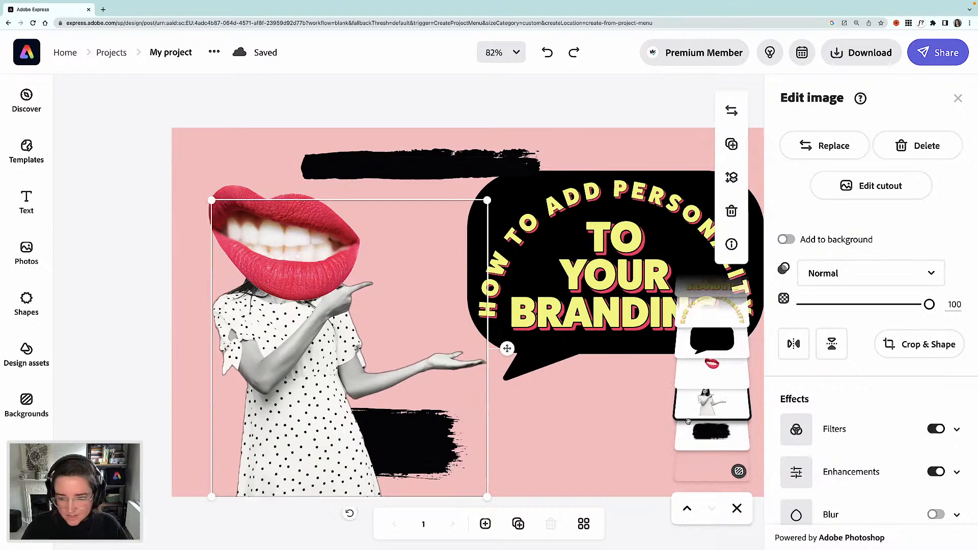
click(691, 438)
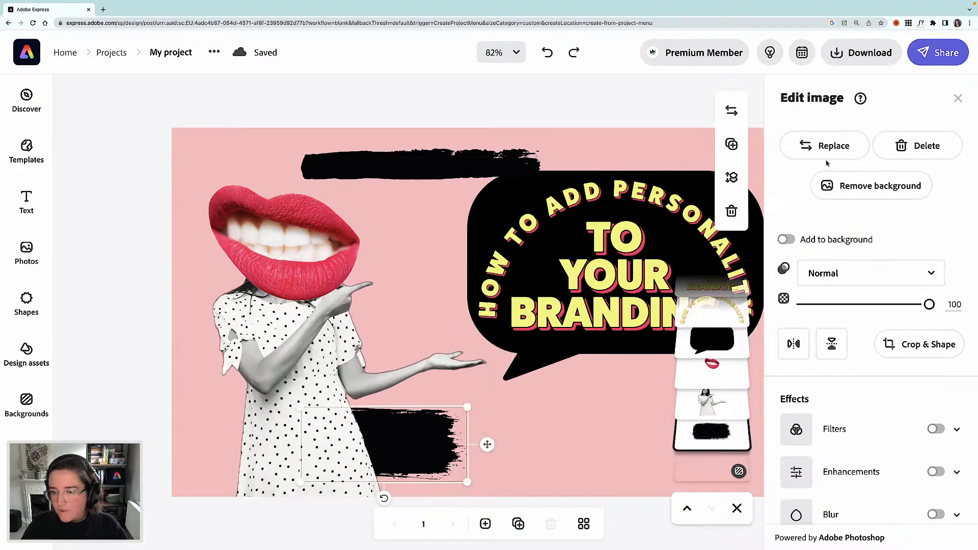
click(957, 98)
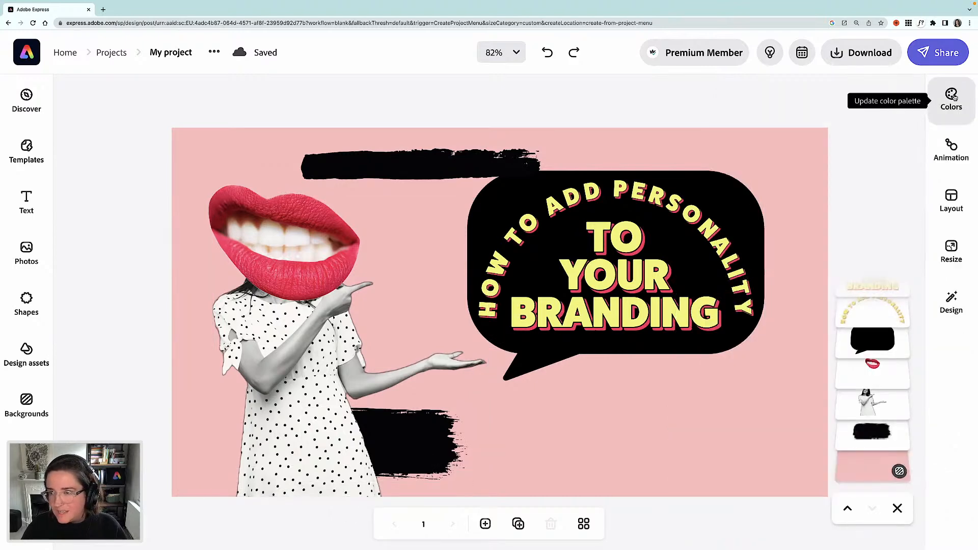
click(951, 97)
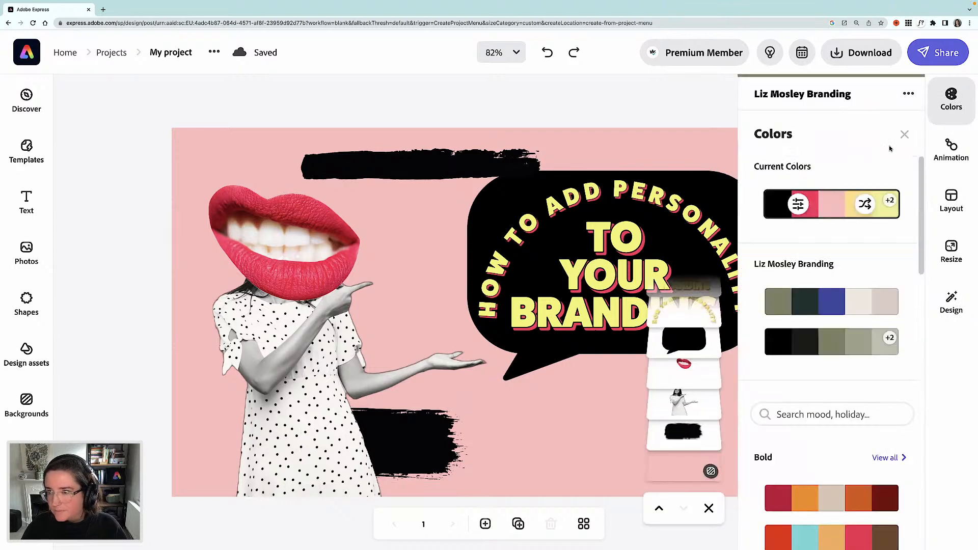
click(951, 98)
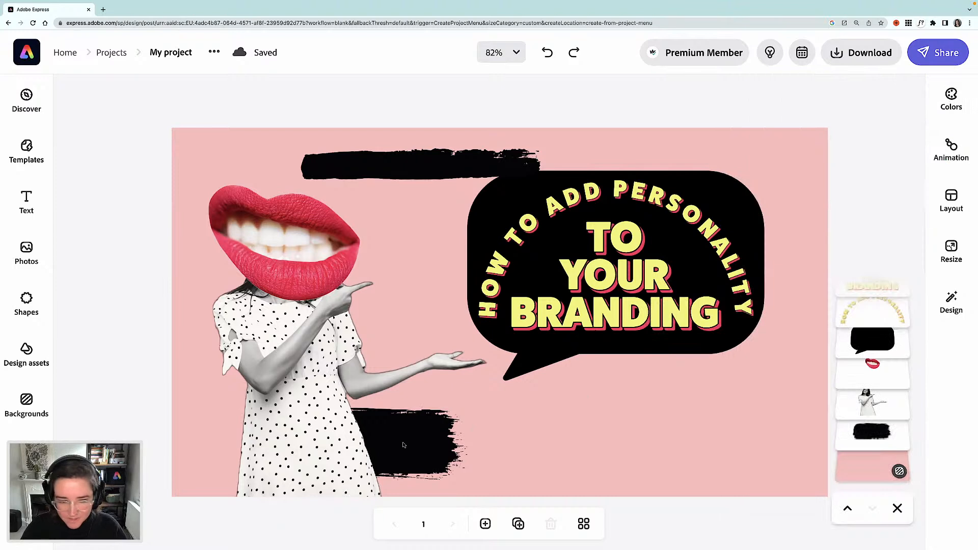
Apply a Duotone filter to the thick brush stroke behind the woman, with the suggested red #FC2D59 as highlights color
click(852, 435)
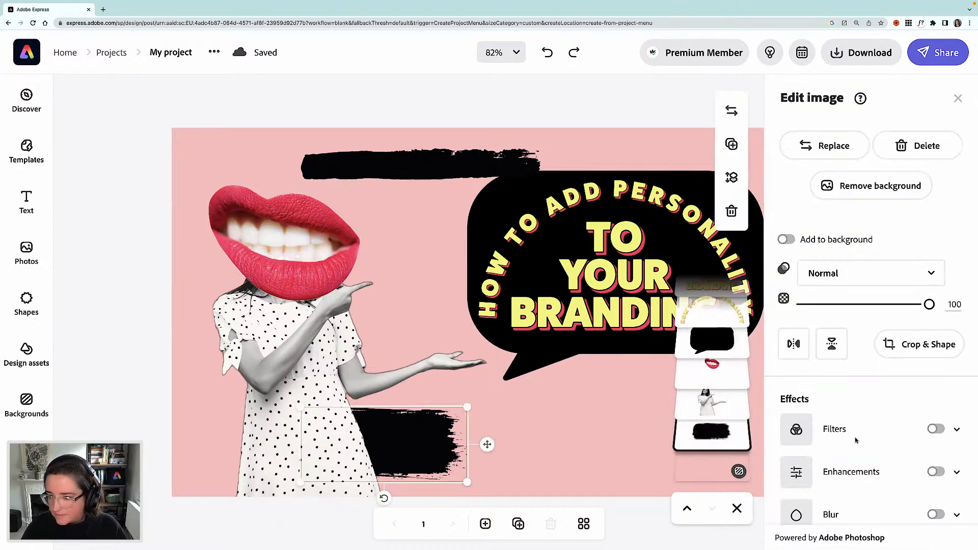
scroll(862, 426, down, 1)
scroll(862, 426, up, 1)
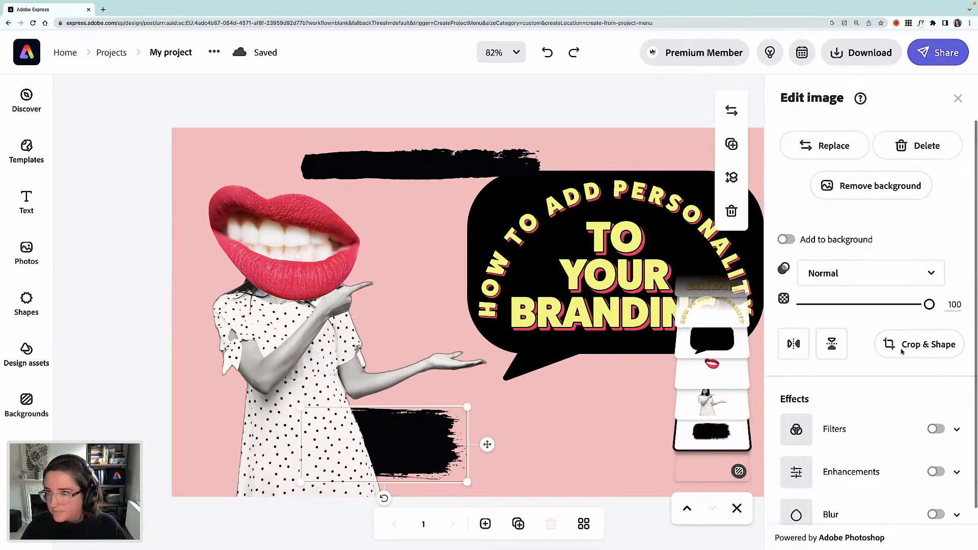
scroll(857, 267, down, 1)
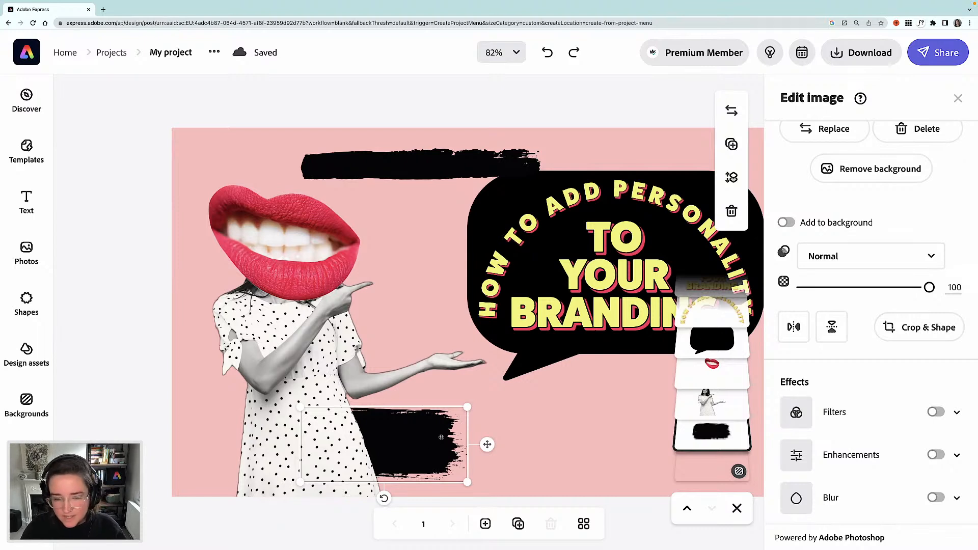
click(933, 413)
scroll(815, 387, down, 5)
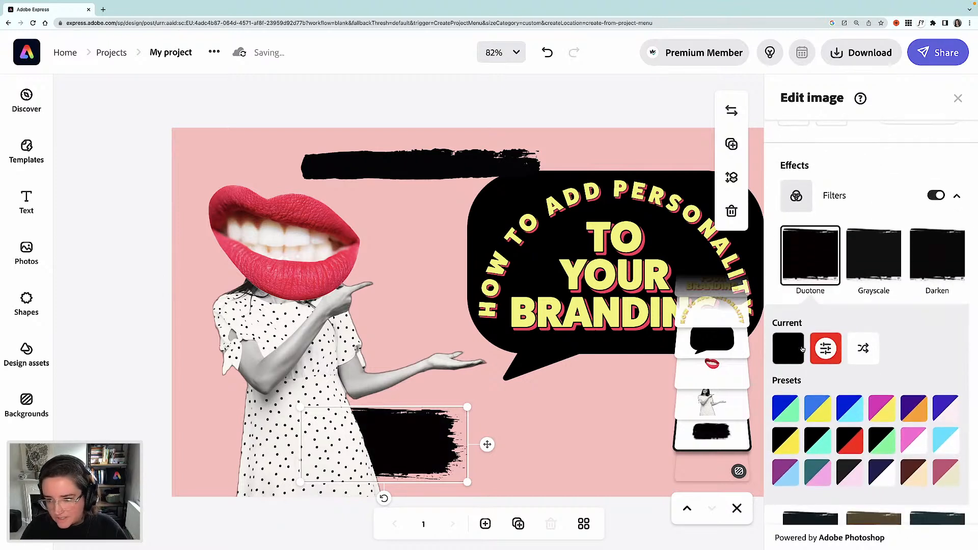
click(825, 348)
click(689, 337)
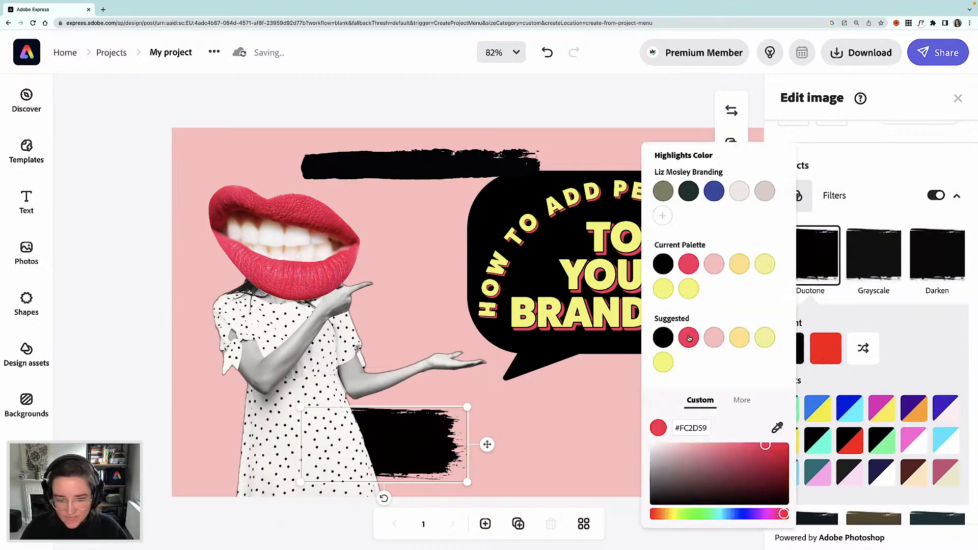
click(841, 375)
Set the thick brush stroke's duotone shadows color to the muted green #52986C
click(788, 348)
click(651, 338)
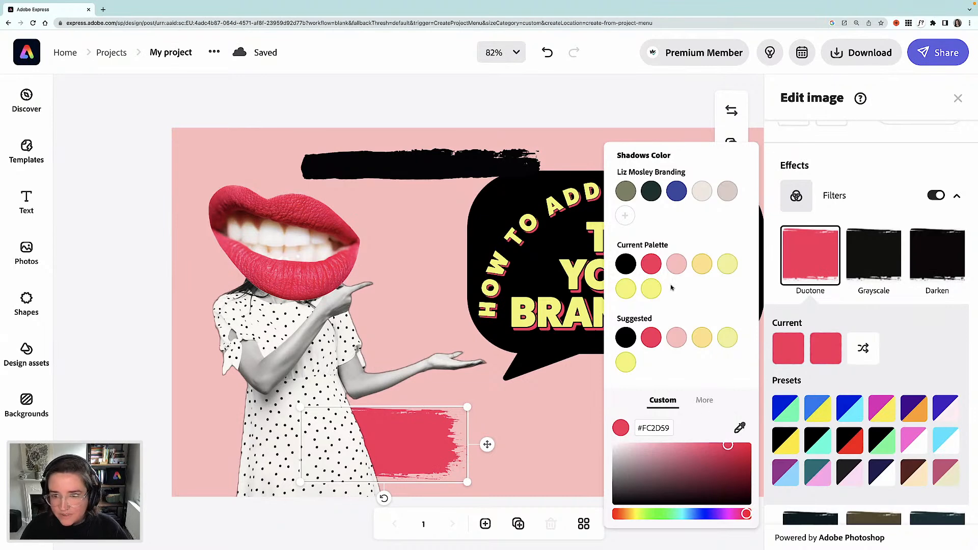
mouse_move(669, 515)
mouse_down()
mouse_move(652, 515)
mouse_move(667, 514)
mouse_up()
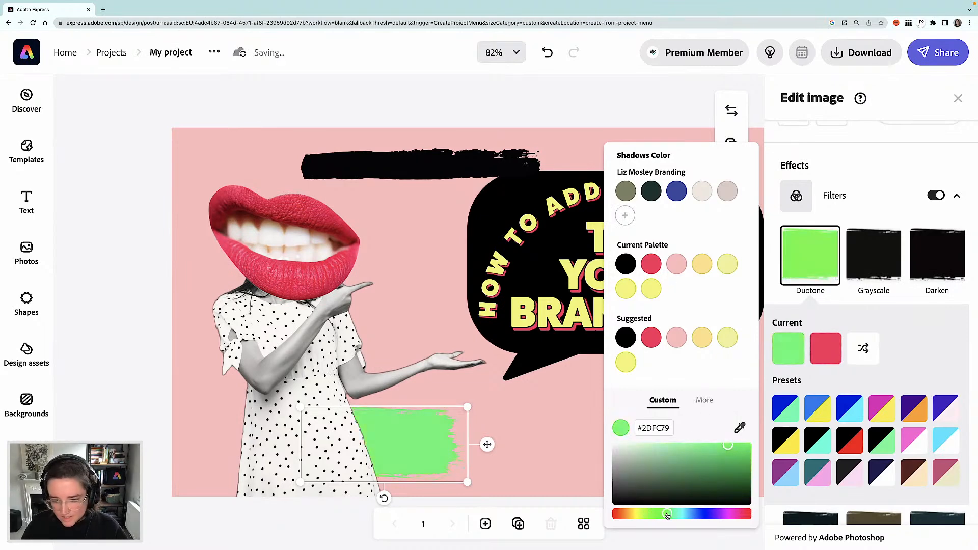
mouse_move(720, 469)
mouse_down()
mouse_move(742, 482)
mouse_move(658, 461)
mouse_move(676, 469)
mouse_up()
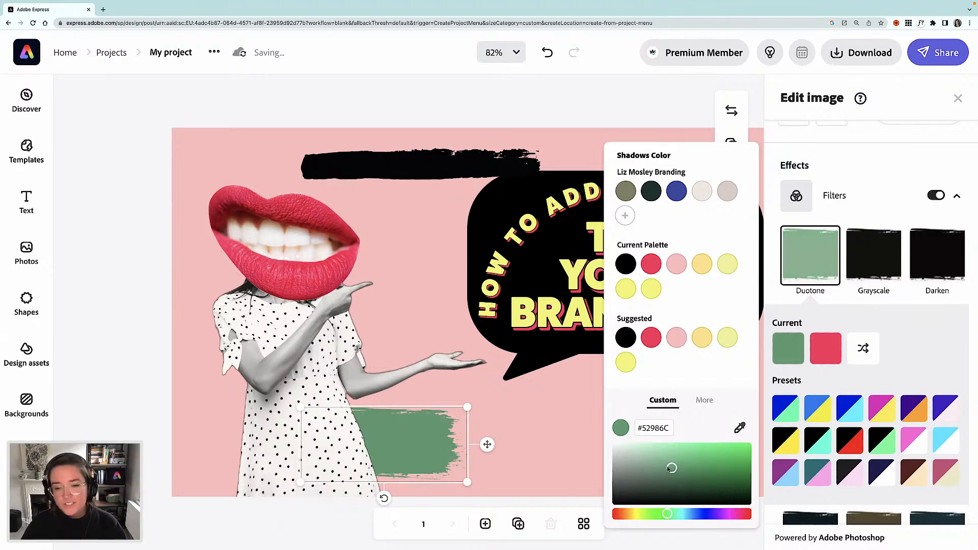
click(491, 128)
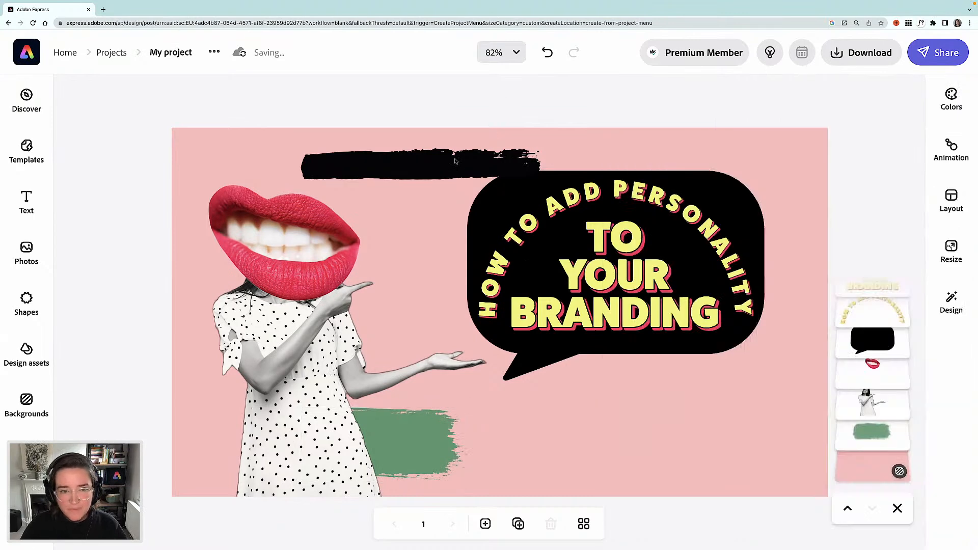
Try the long black brush stroke directly above the lips, testing a smaller size and undoing that reduction
drag(441, 168, 392, 158)
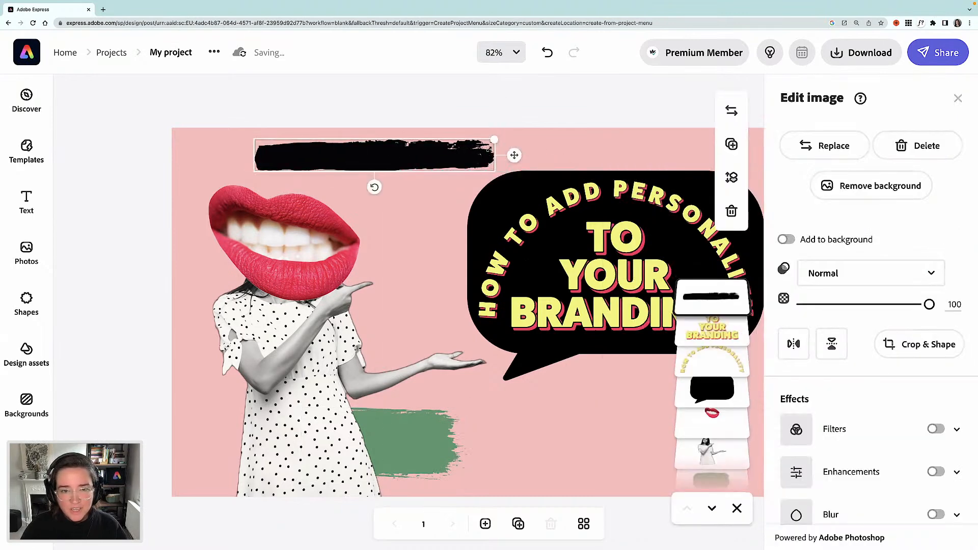
mouse_move(489, 149)
mouse_down()
mouse_move(428, 151)
mouse_move(439, 151)
mouse_up()
drag(358, 163, 381, 165)
key(super+z)
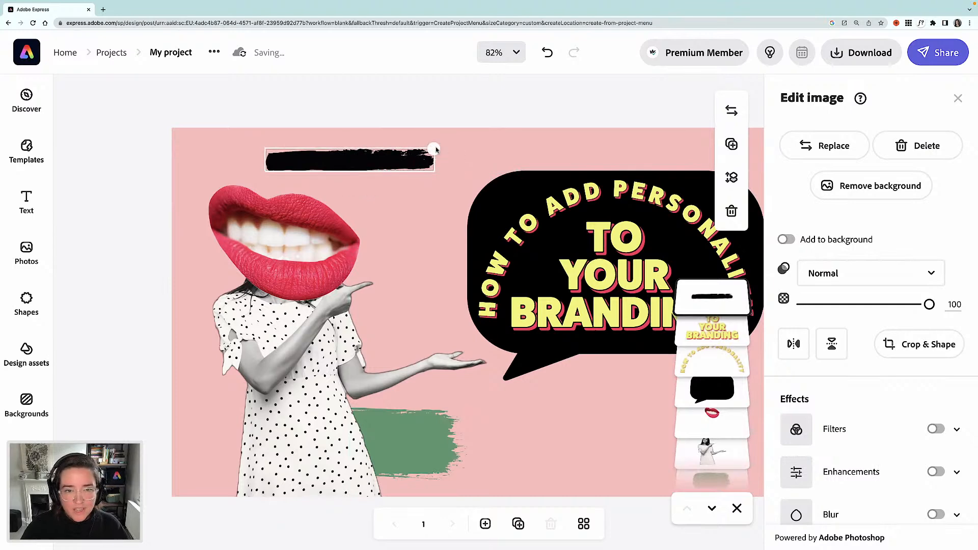
key(super+z)
drag(420, 163, 394, 166)
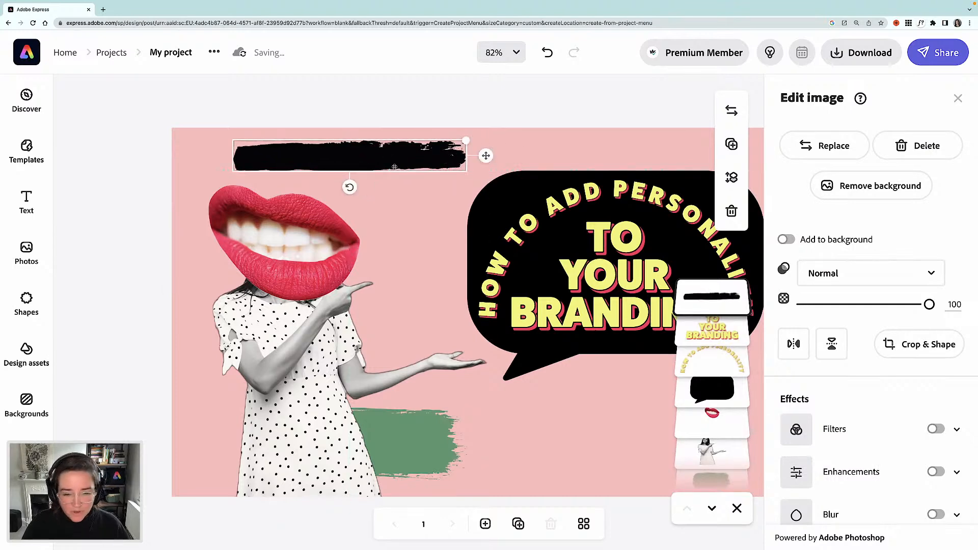
Place the long brush stroke at the speech bubble's lower edge, tilted slightly upward, and reorder its layer behind the bubble
scroll(287, 172, right, 3)
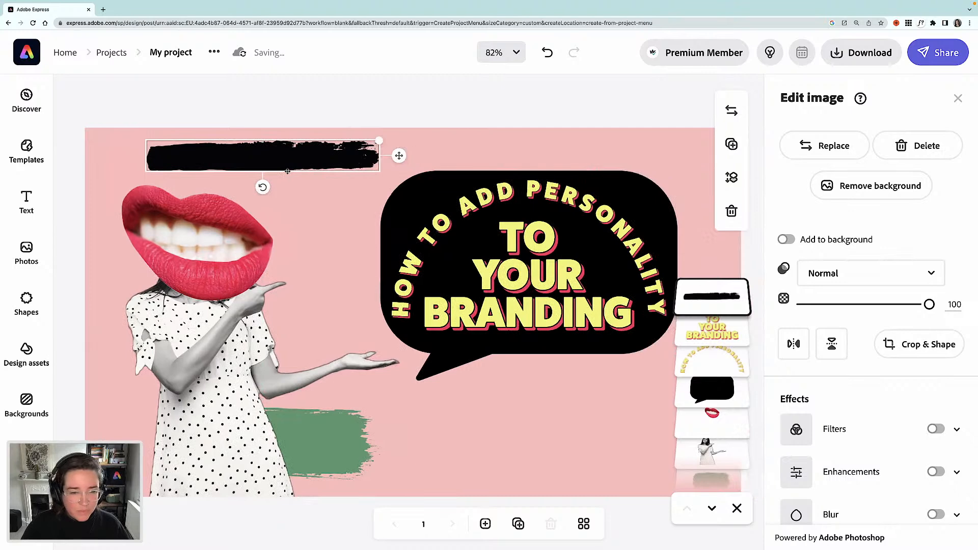
mouse_move(292, 184)
mouse_down()
mouse_move(544, 413)
mouse_move(559, 439)
mouse_up()
scroll(495, 439, right, 2)
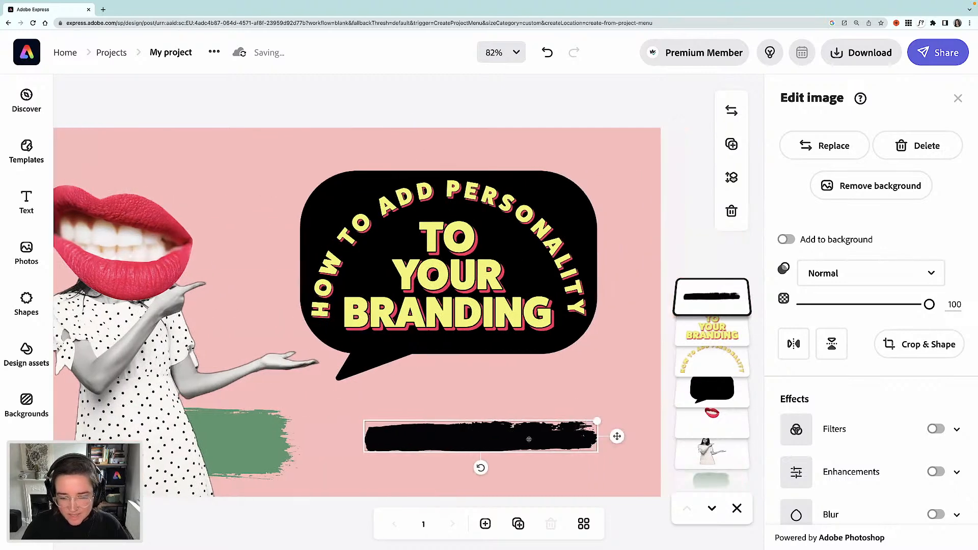
mouse_move(496, 439)
mouse_down()
mouse_move(546, 448)
mouse_move(533, 474)
mouse_move(524, 476)
mouse_move(569, 377)
mouse_move(552, 362)
mouse_up()
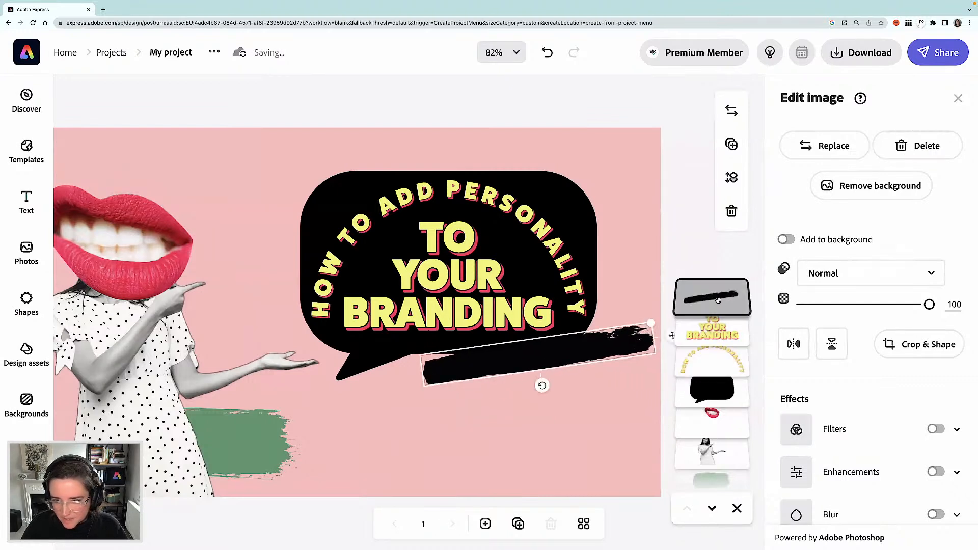
mouse_move(718, 301)
mouse_down()
mouse_move(713, 417)
mouse_move(719, 405)
mouse_up()
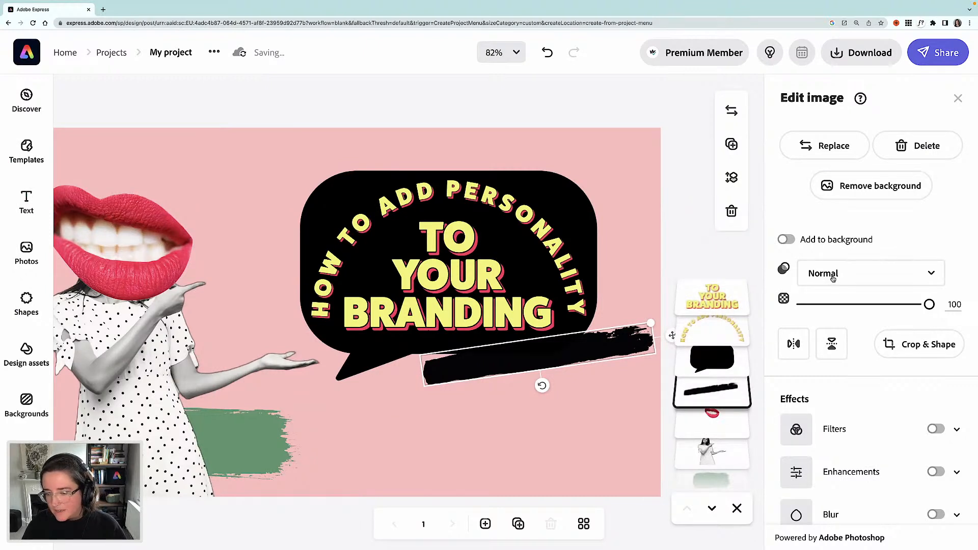
Apply a Duotone filter to the long brush stroke, with shadows color #55966C sampled from the thick green stroke, and nudge it slightly upward
click(957, 431)
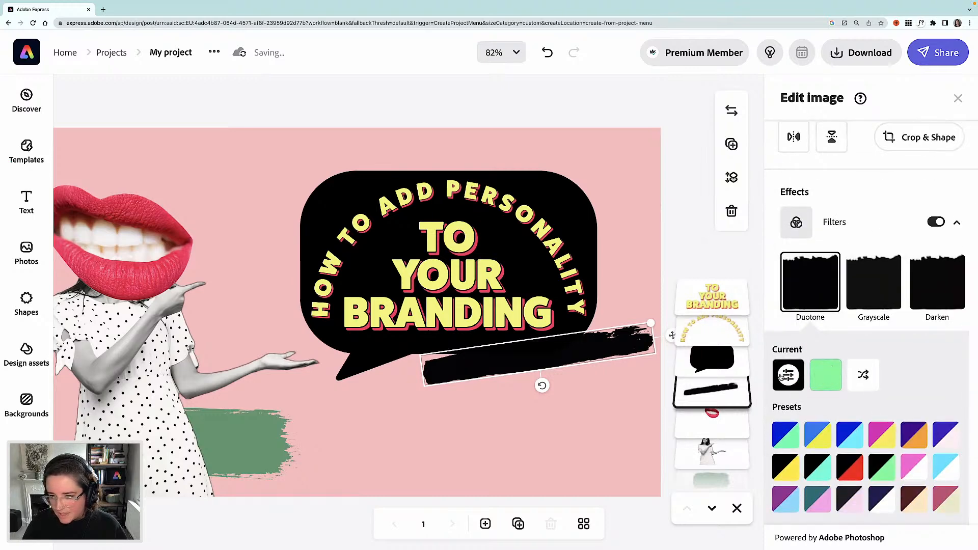
click(787, 375)
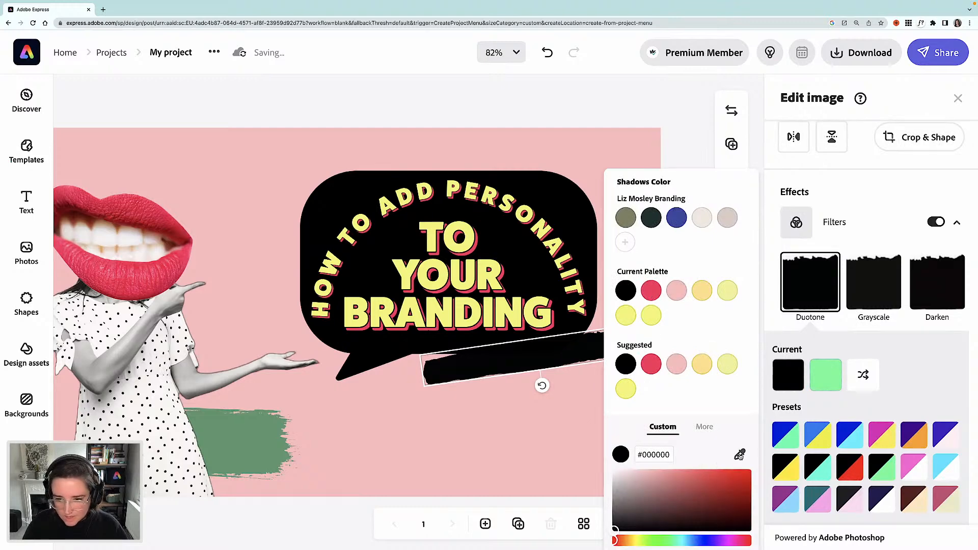
click(739, 454)
click(247, 433)
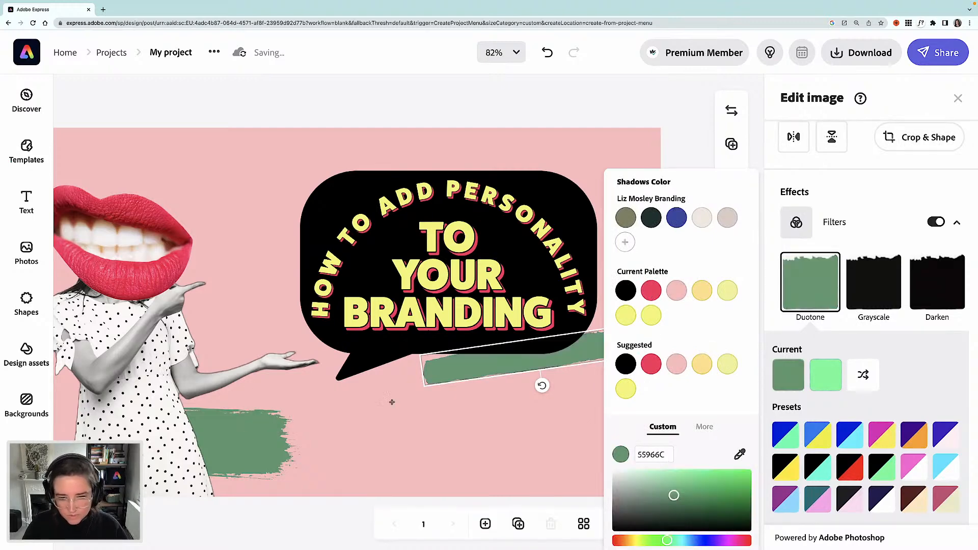
click(559, 120)
drag(606, 342, 604, 339)
scroll(424, 298, left, 5)
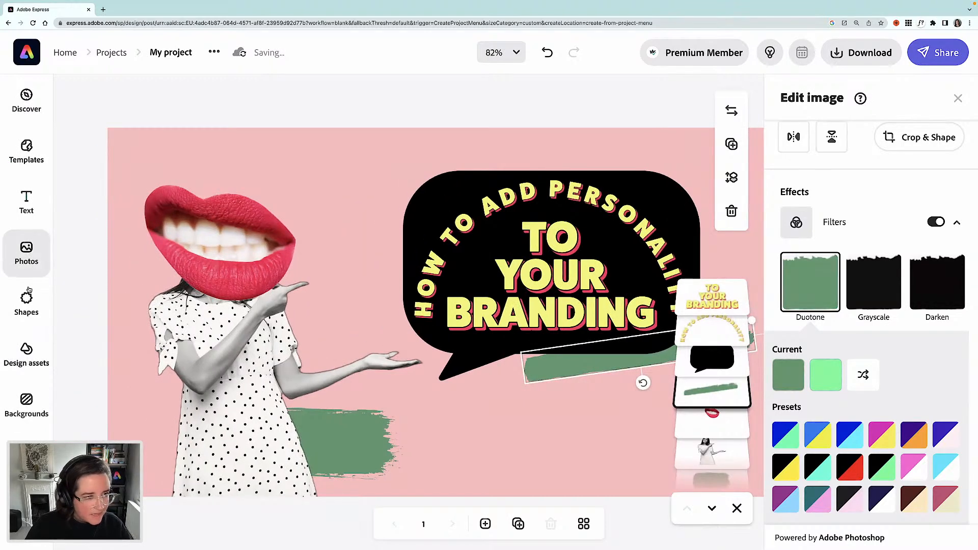
Search the design assets for "paint splatter" and add the white speckled splatter to the design
click(29, 359)
triple_click(121, 132)
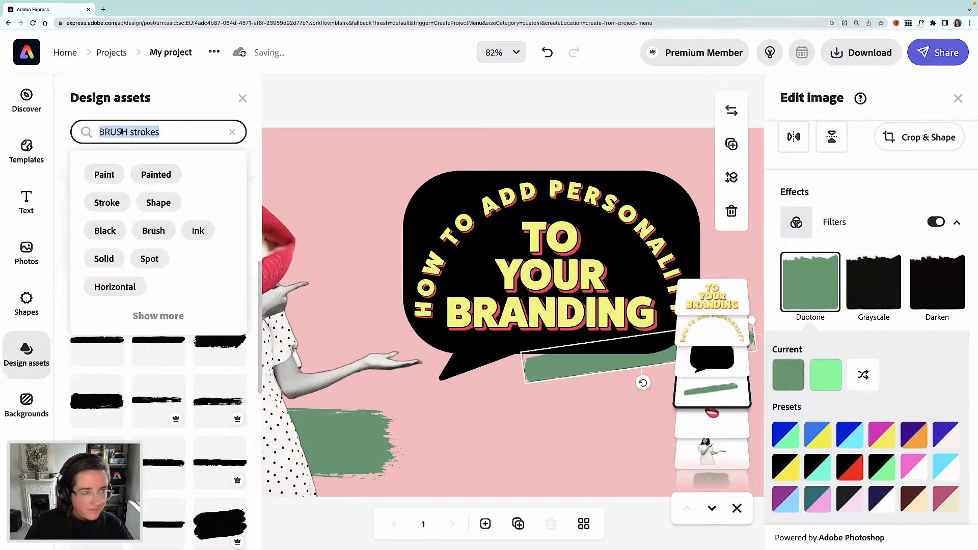
text(paint)
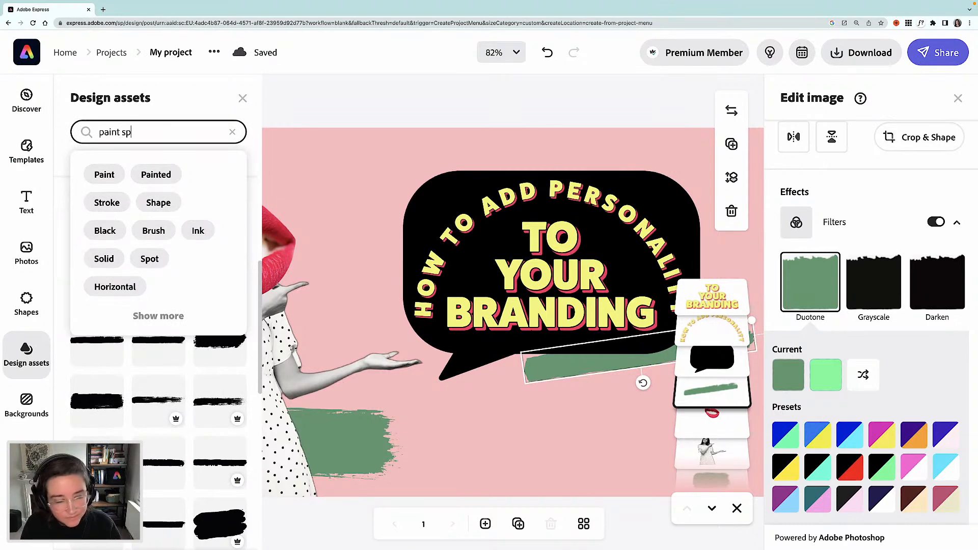
text( splatter)
key(Return)
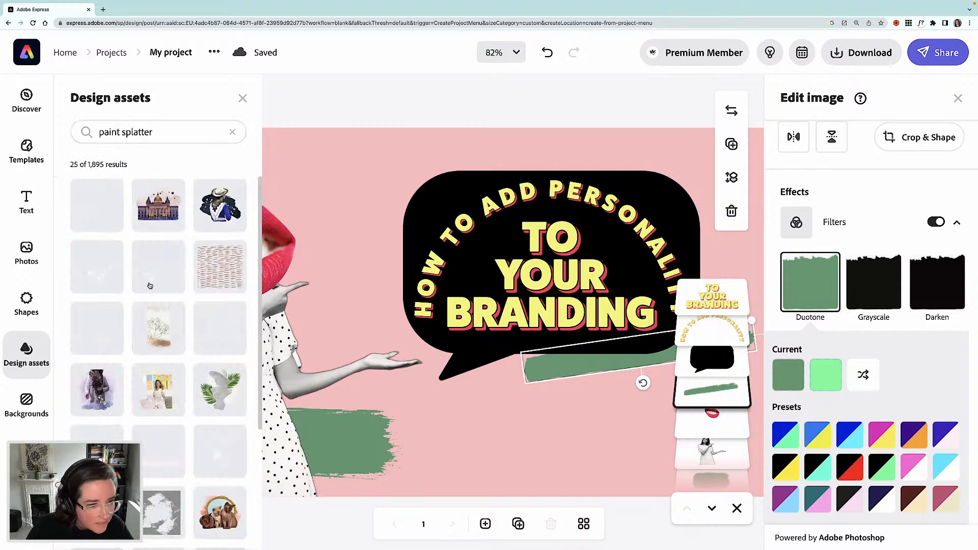
scroll(147, 283, down, 1)
click(96, 264)
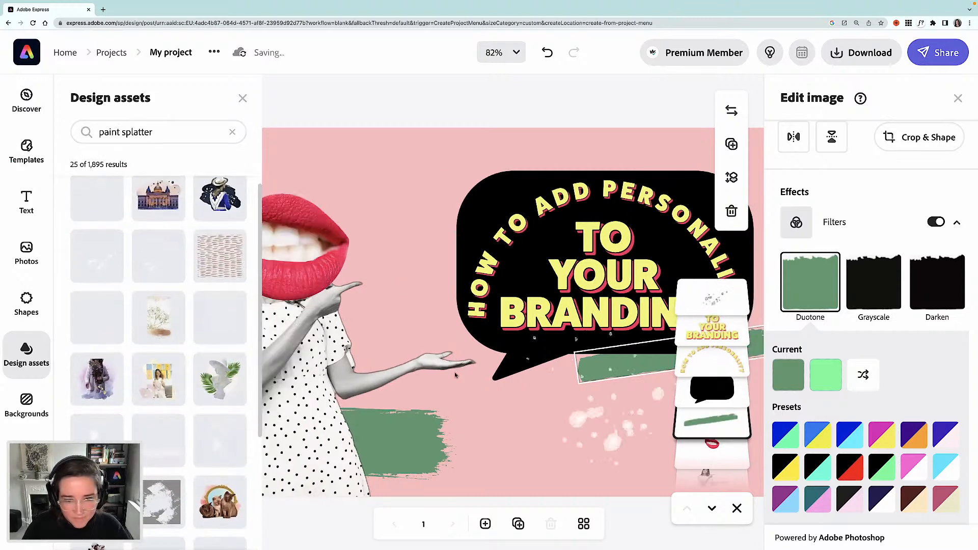
Place the white splatter on the pink area above the lips, between the head and the speech bubble
click(578, 422)
mouse_move(579, 421)
mouse_down()
mouse_move(458, 245)
mouse_move(413, 231)
mouse_move(378, 188)
mouse_move(399, 196)
mouse_move(379, 194)
mouse_up()
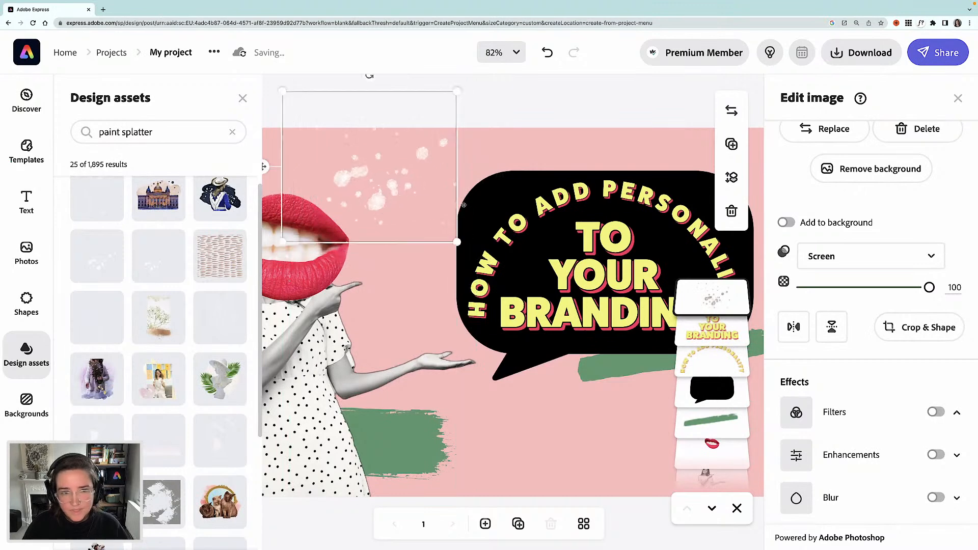
click(526, 113)
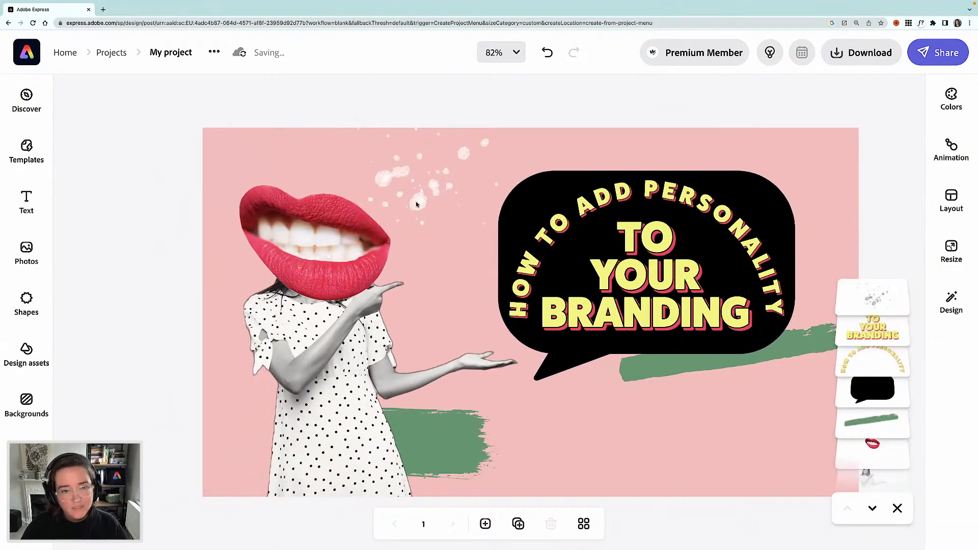
drag(416, 203, 408, 201)
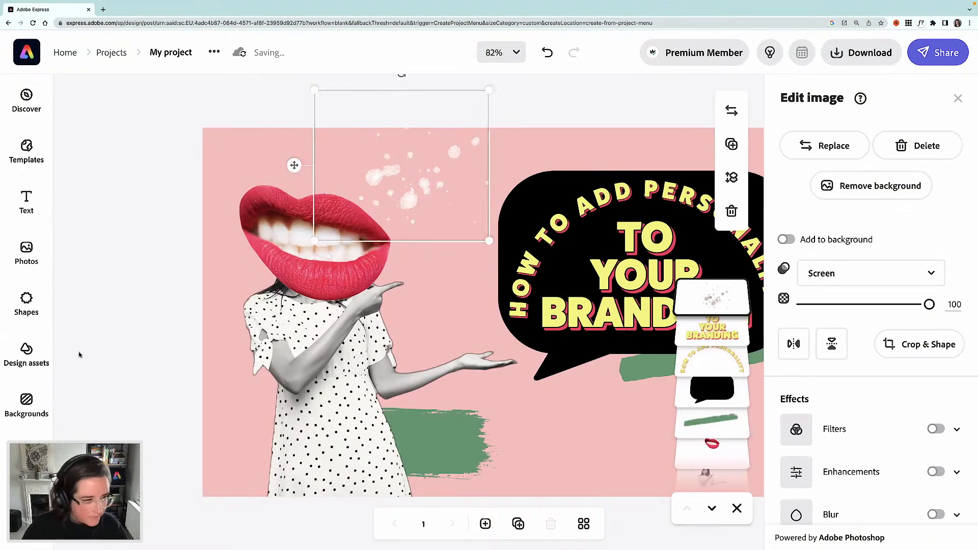
Look through more paint splatter assets and search the design assets for "leaves"
click(27, 350)
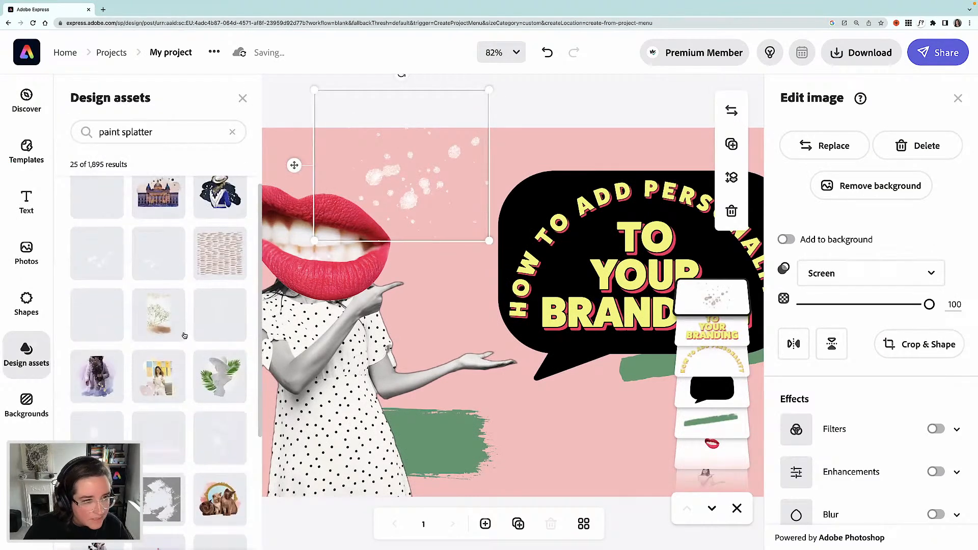
scroll(185, 335, down, 5)
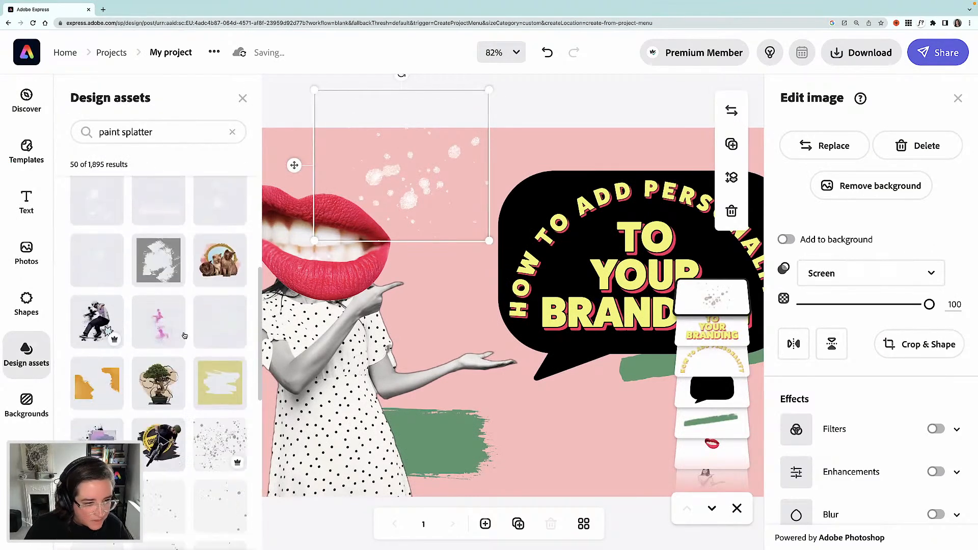
scroll(185, 335, up, 5)
click(158, 133)
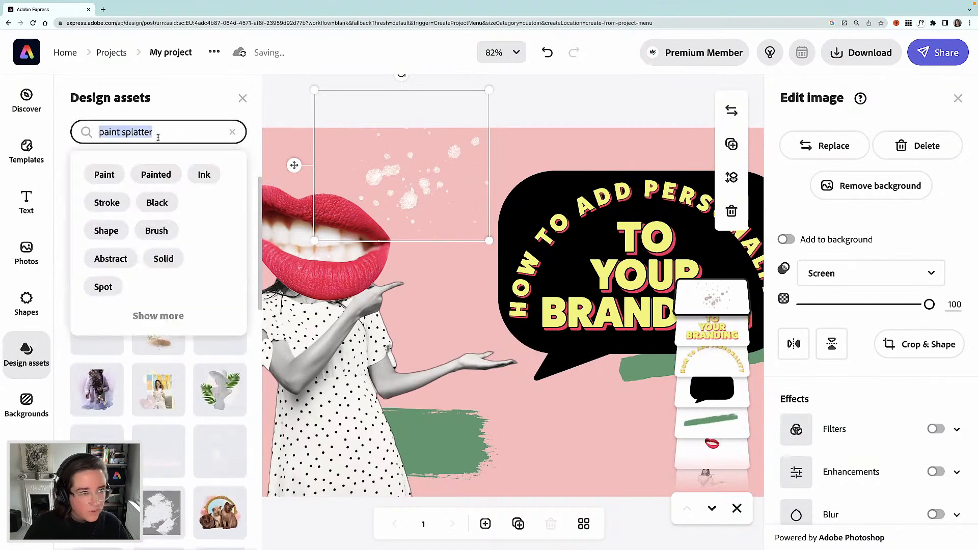
text(leaves)
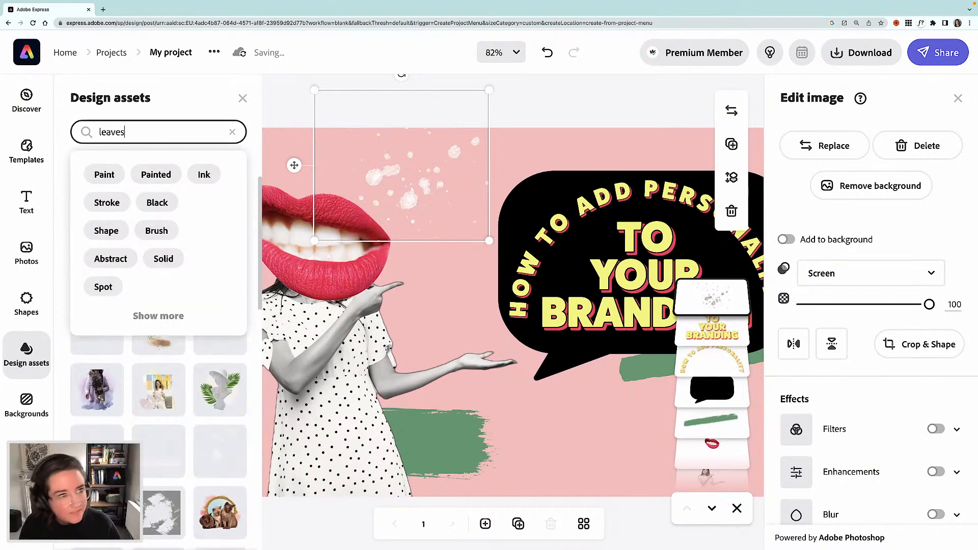
key(Return)
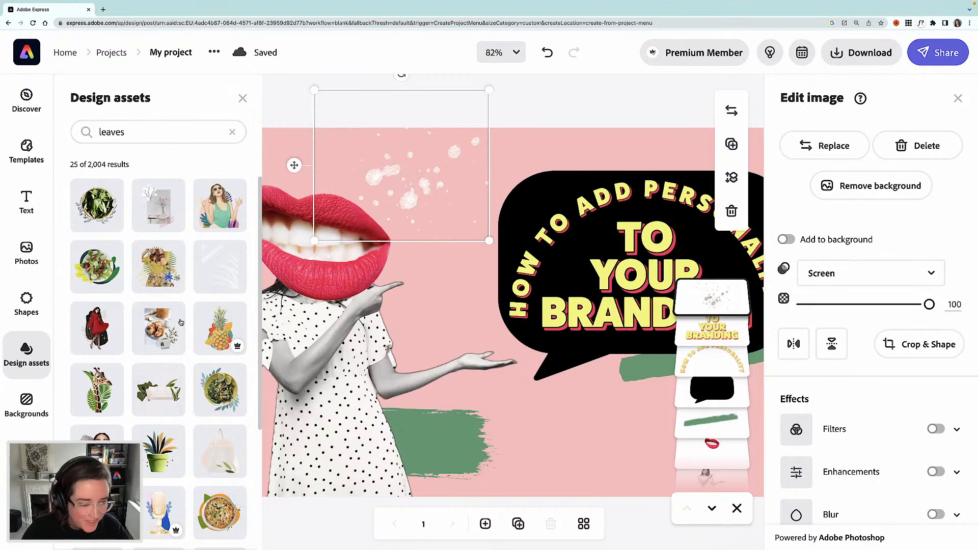
Find the solid green banana leaf among the leaves assets and add it to the design
scroll(176, 321, down, 5)
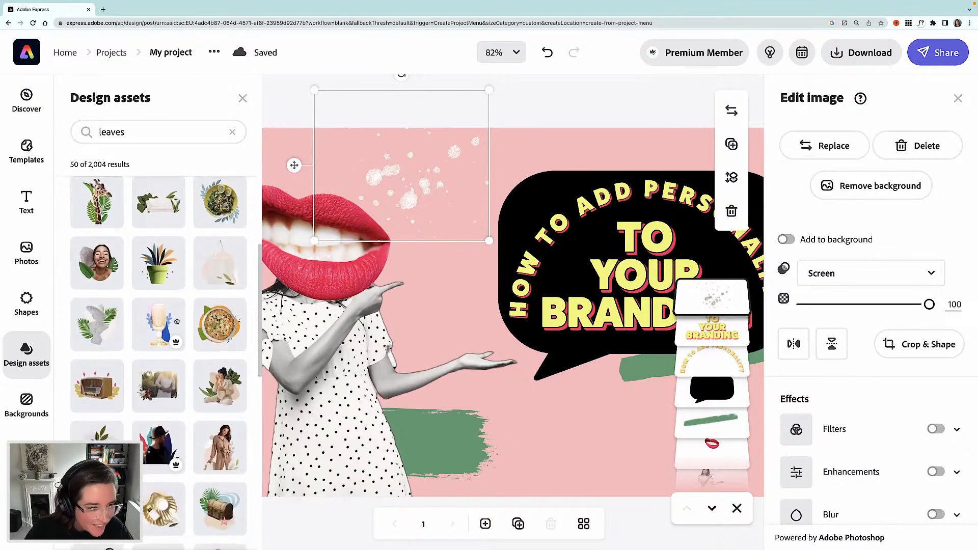
scroll(176, 321, down, 1)
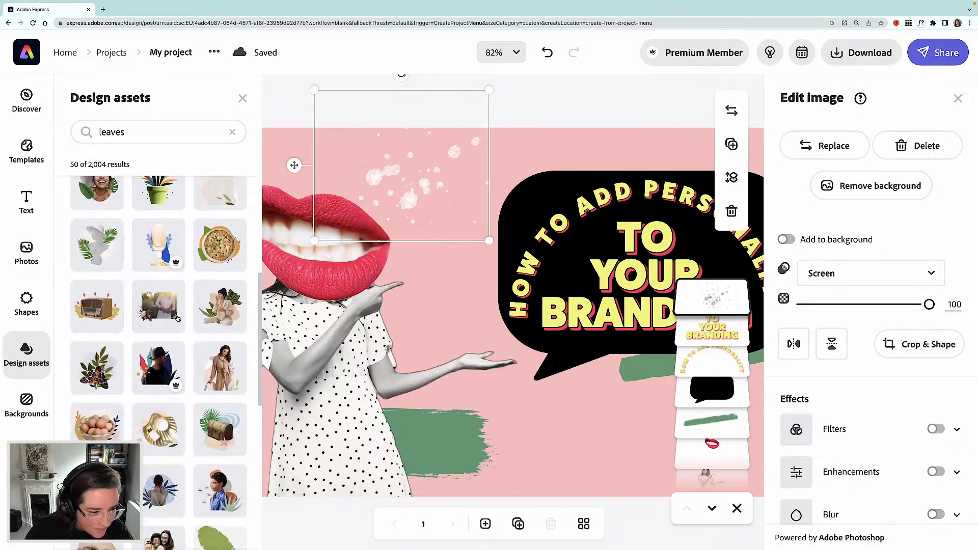
scroll(175, 319, down, 5)
scroll(178, 319, down, 2)
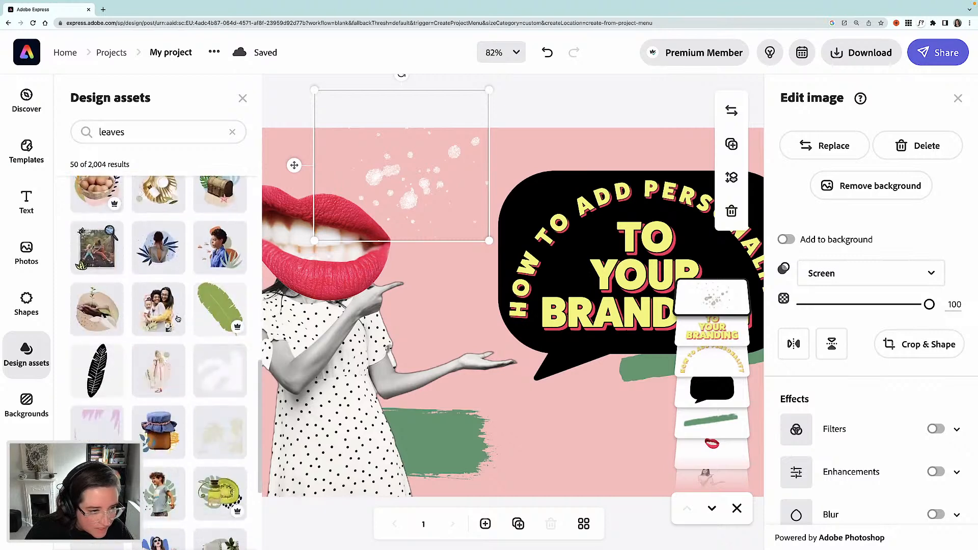
scroll(178, 319, down, 1)
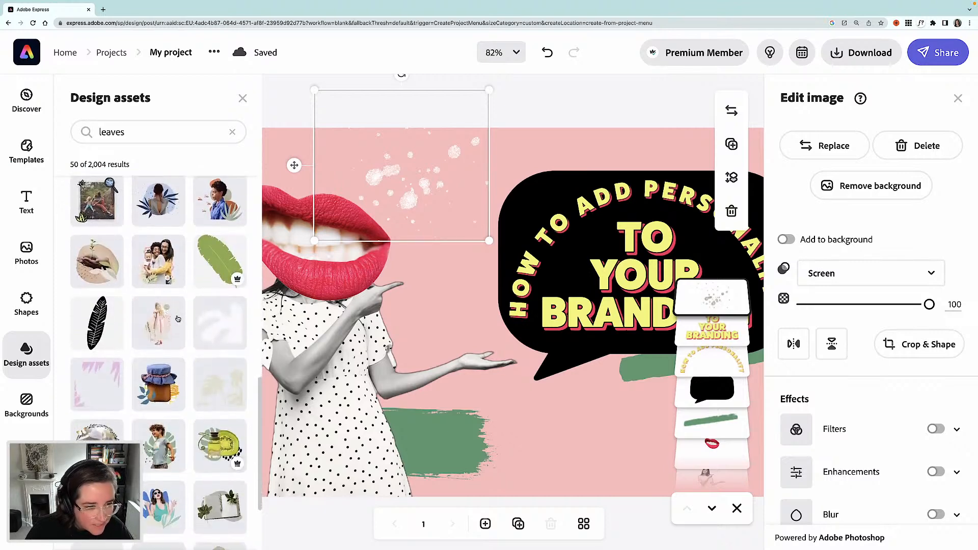
scroll(177, 318, down, 4)
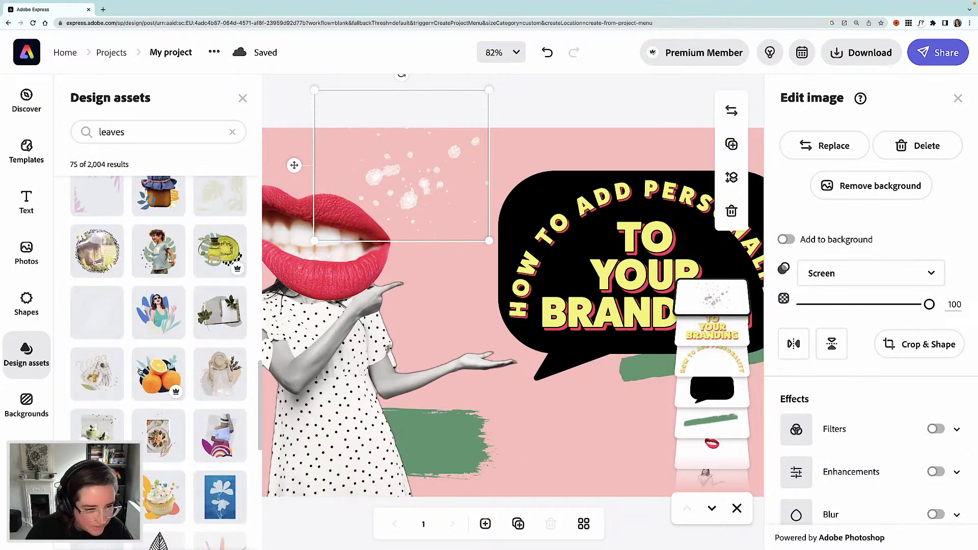
scroll(139, 371, down, 5)
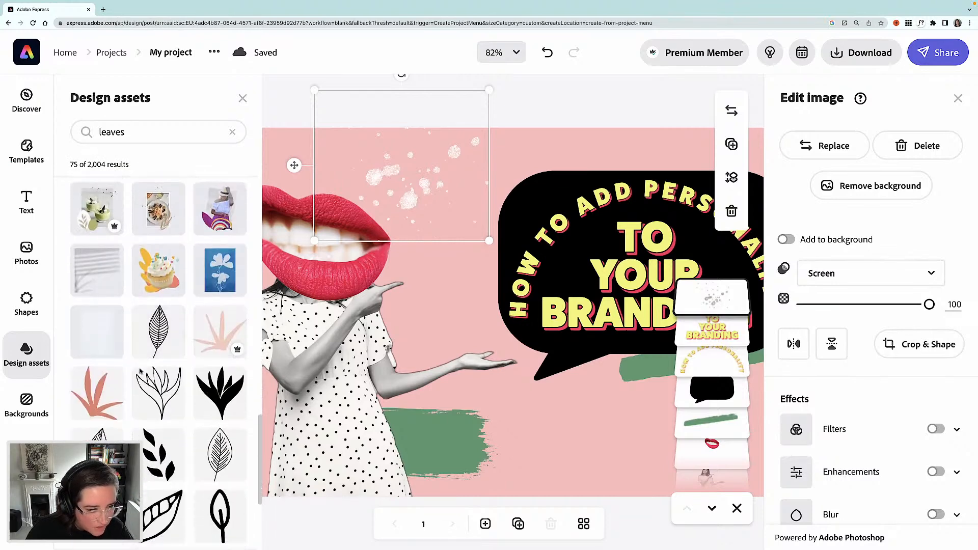
scroll(140, 371, down, 4)
scroll(140, 371, up, 3)
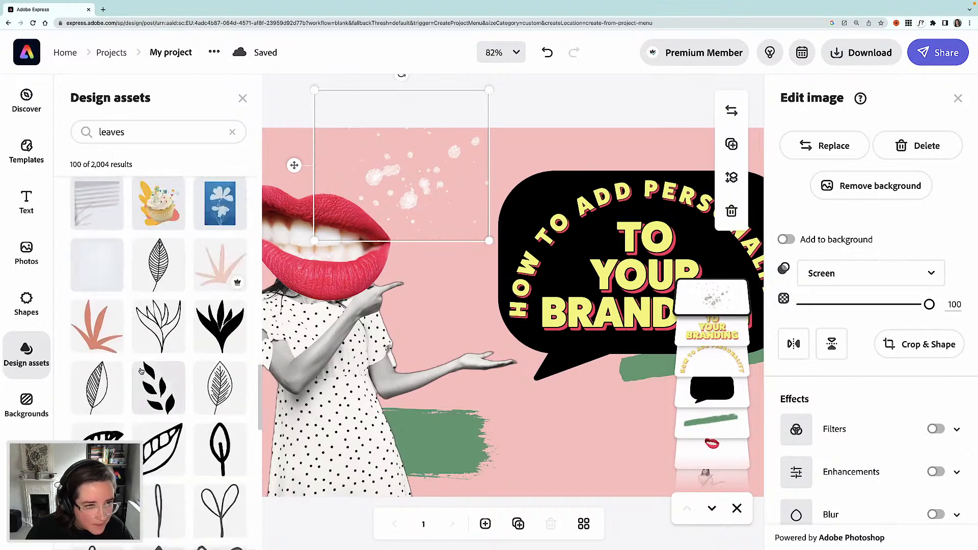
scroll(141, 371, down, 10)
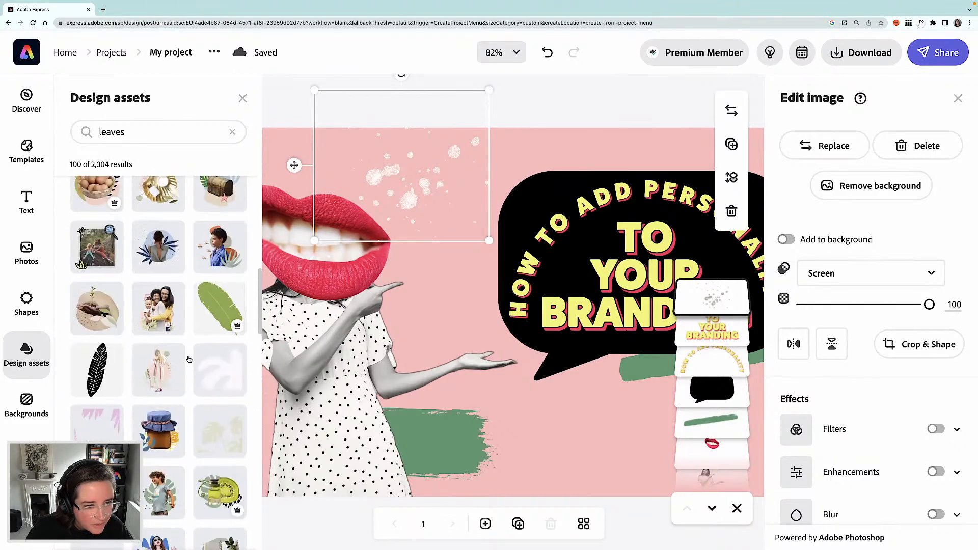
scroll(189, 360, up, 1)
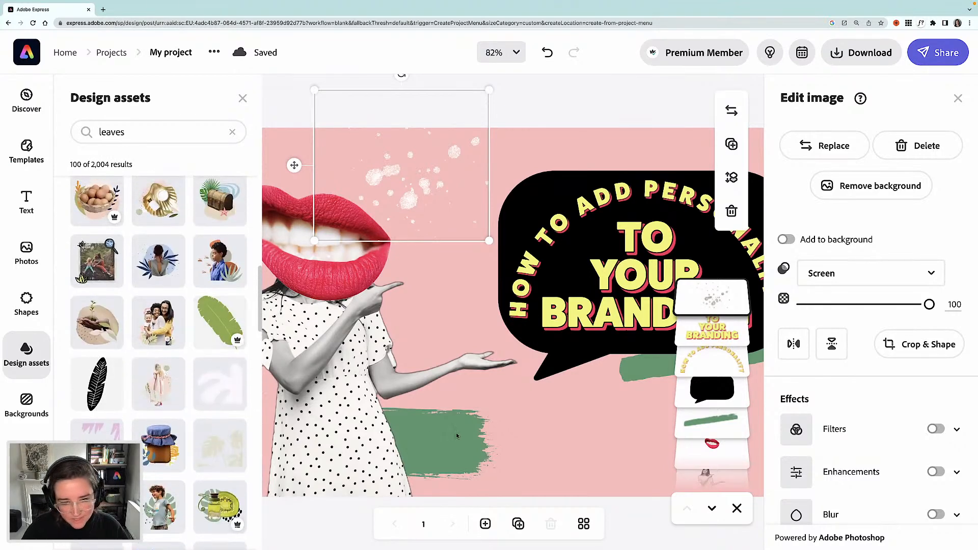
scroll(456, 435, right, 1)
click(664, 341)
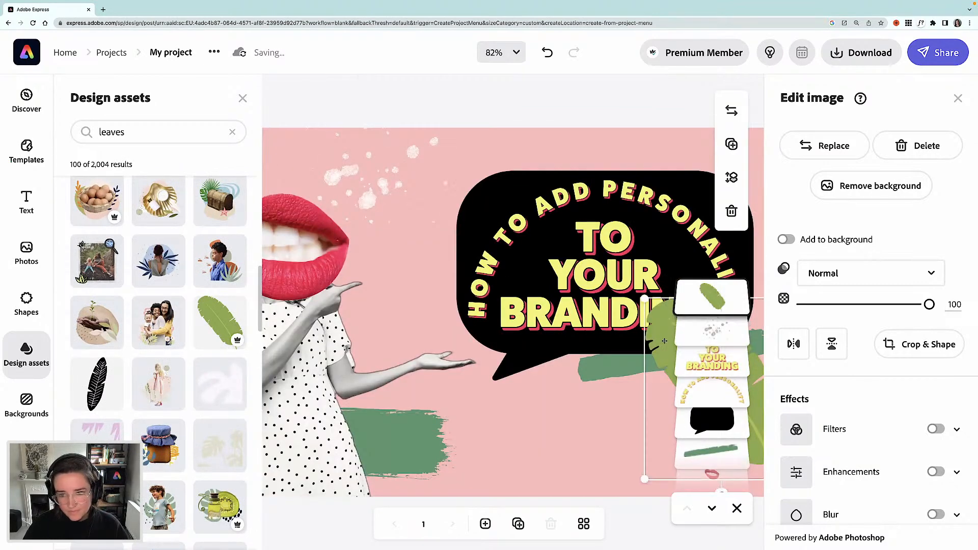
Place the green leaf upright beside the woman's dress, scaled to reach her raised forearm, and reorder its layer directly behind her
drag(664, 341, 342, 361)
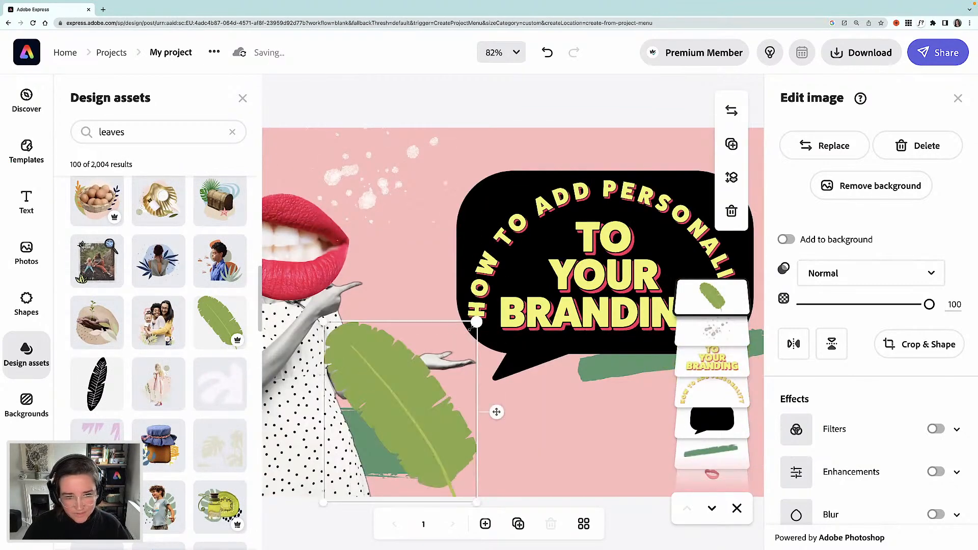
drag(475, 321, 407, 400)
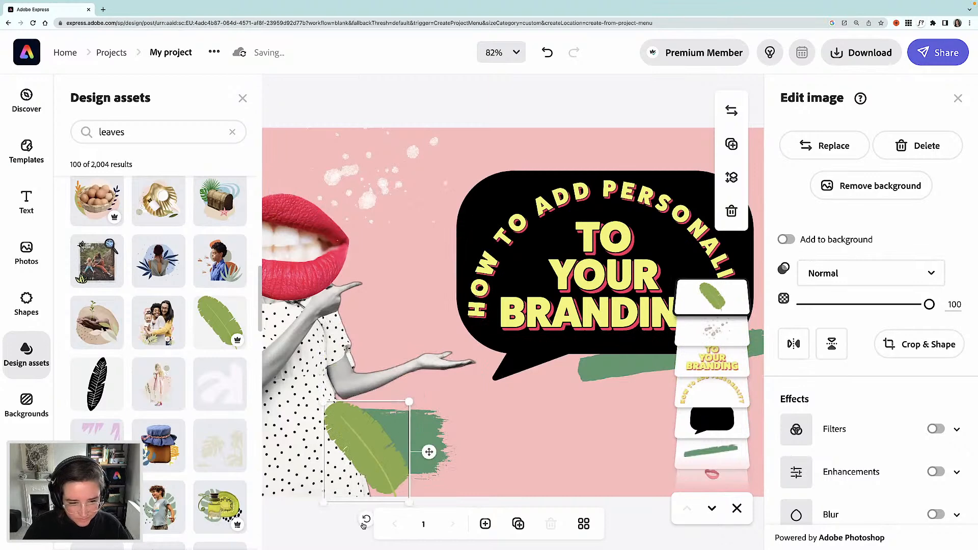
drag(362, 513, 322, 502)
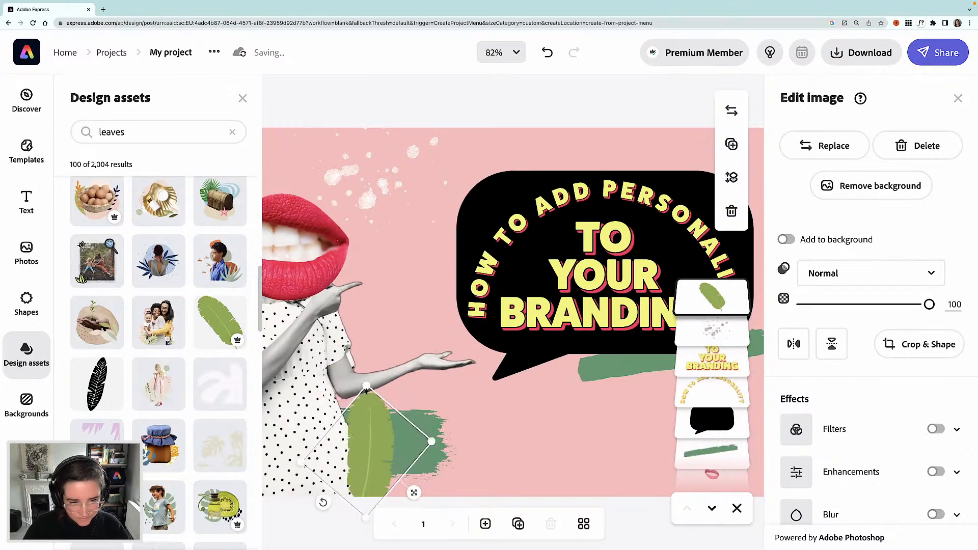
drag(366, 387, 368, 346)
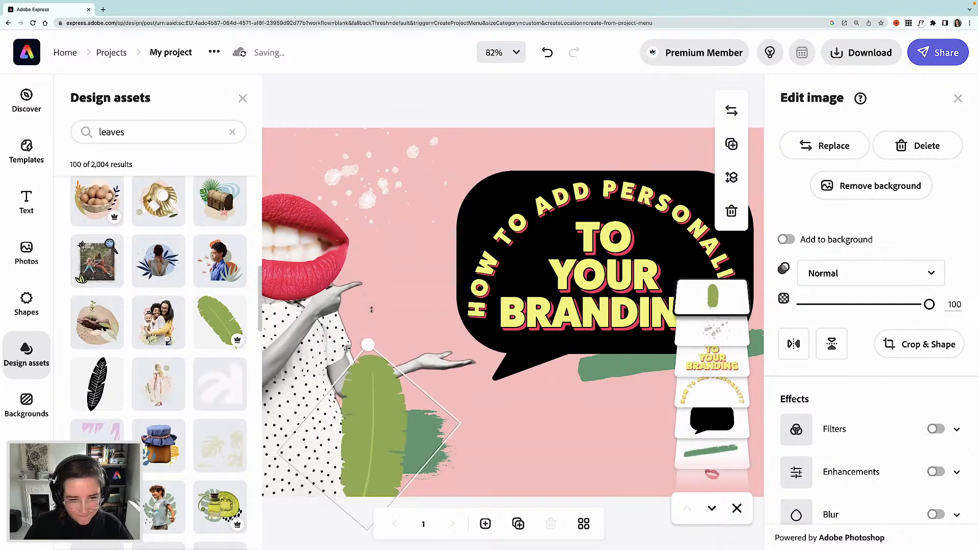
drag(368, 346, 376, 286)
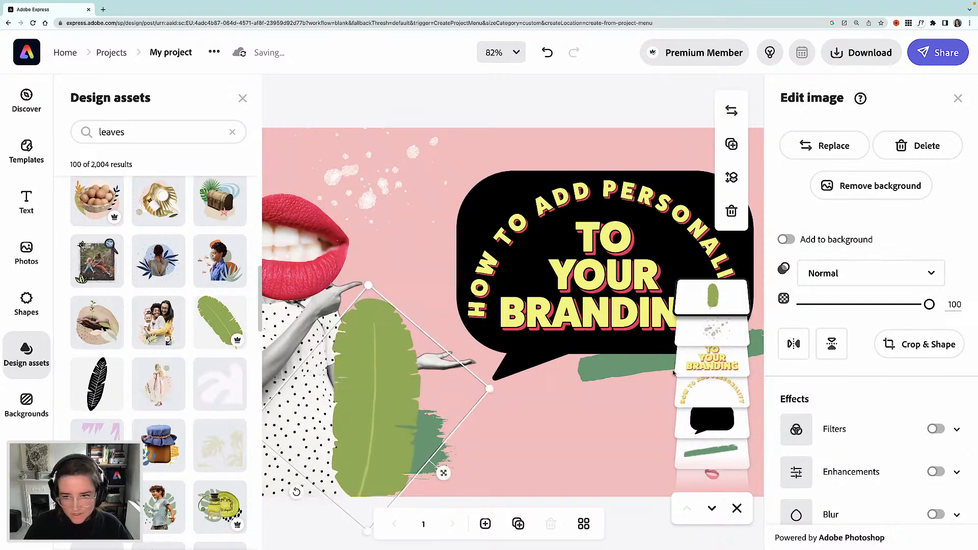
drag(713, 301, 708, 410)
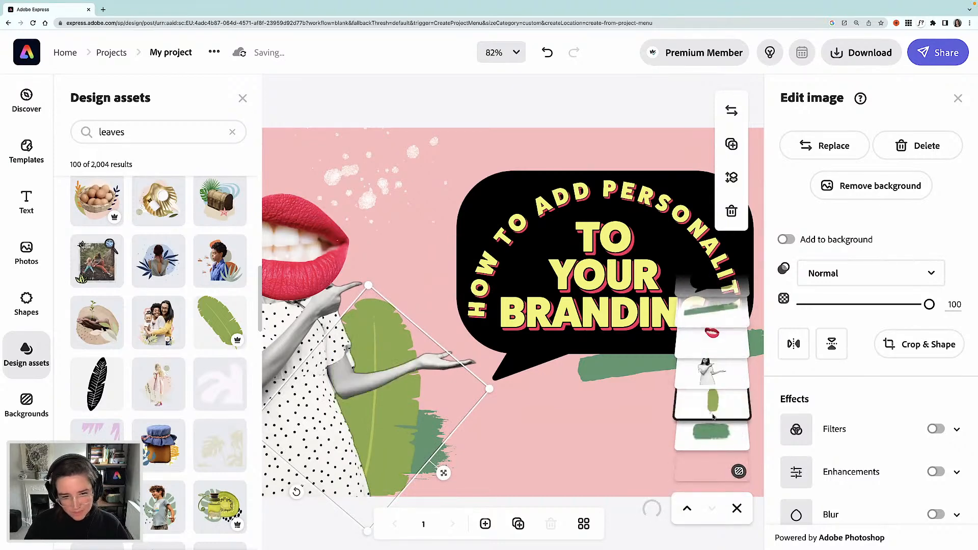
Shift the thick green brush stroke horizontally to the right so it extends farther out from behind the leaf
click(709, 447)
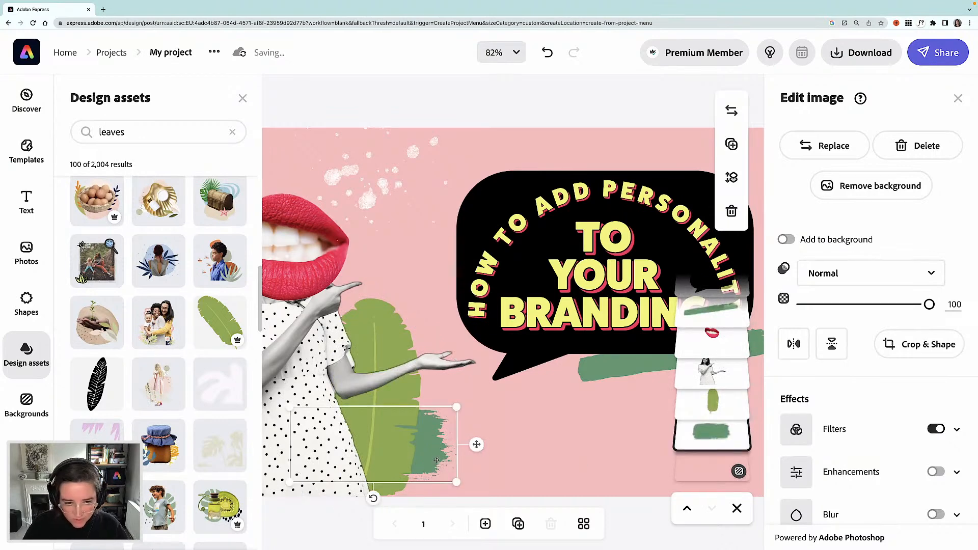
key(ctrl+z)
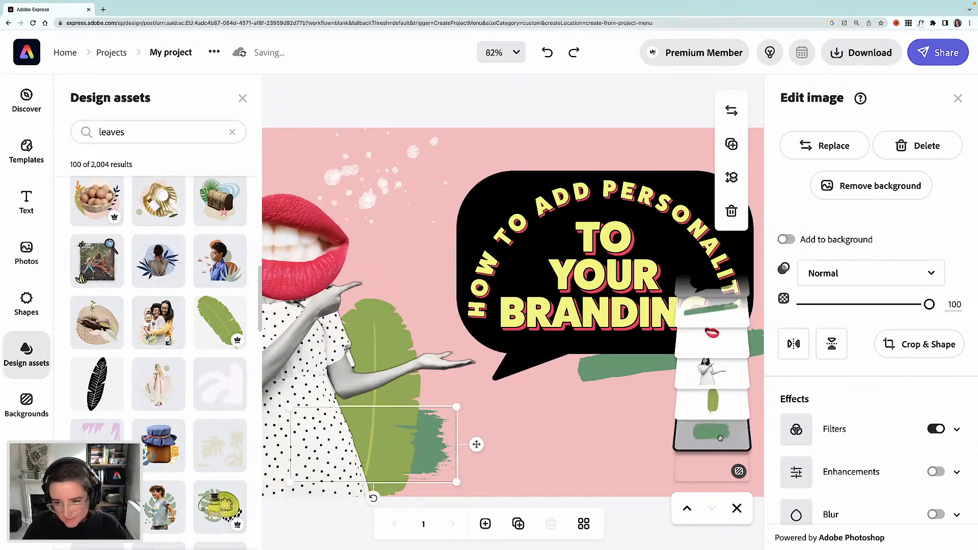
key(shift+Right)
key(shift+Right)
key(shift+Right)
key(shift+Right)
key(shift+Right)
key(shift+Right)
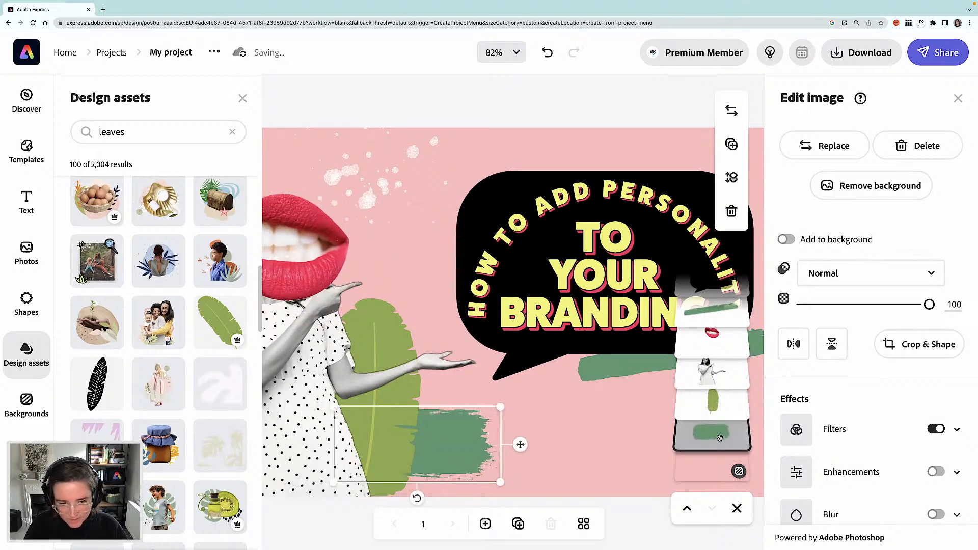
Nudge the thick brush stroke slightly farther right behind the leaf and turn it black with the Grayscale filter
key(shift+Left)
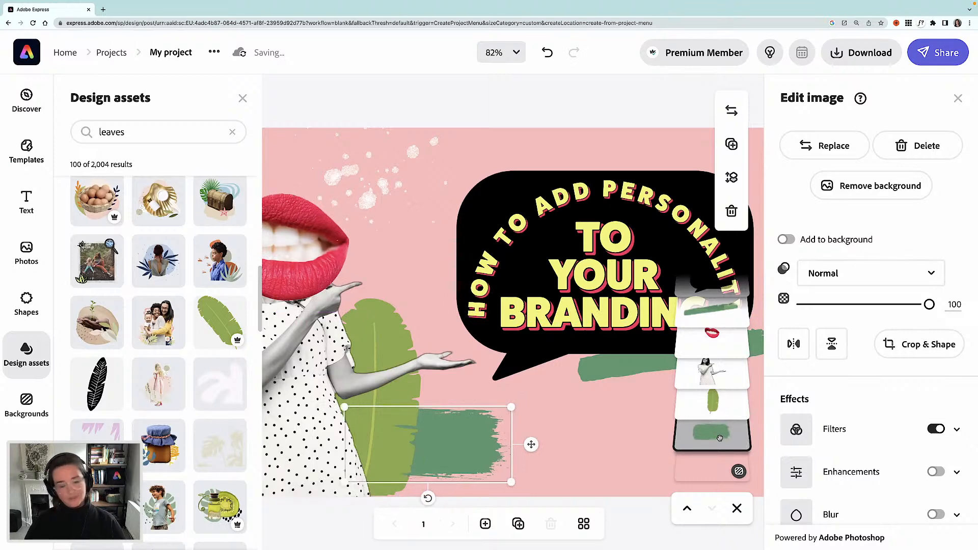
key(Right)
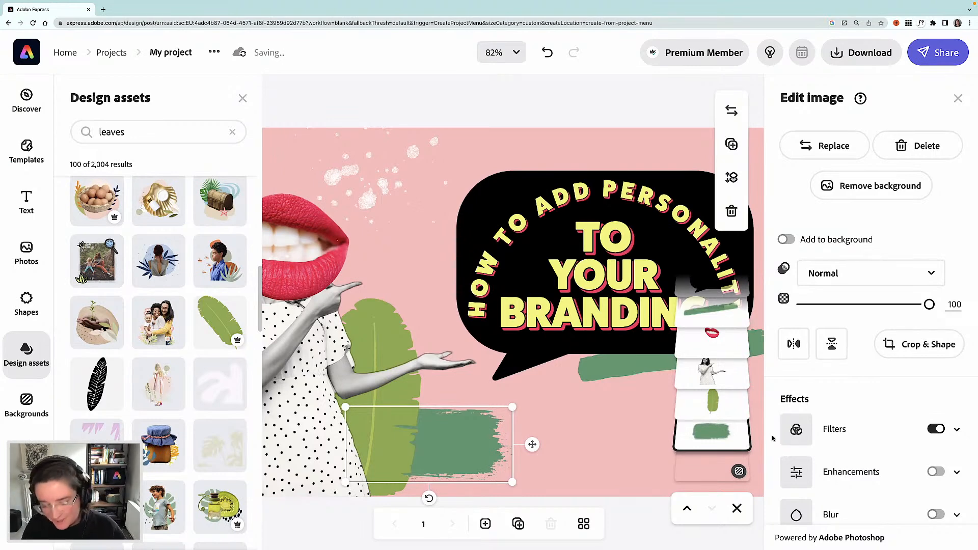
key(super+minus)
key(super+minus)
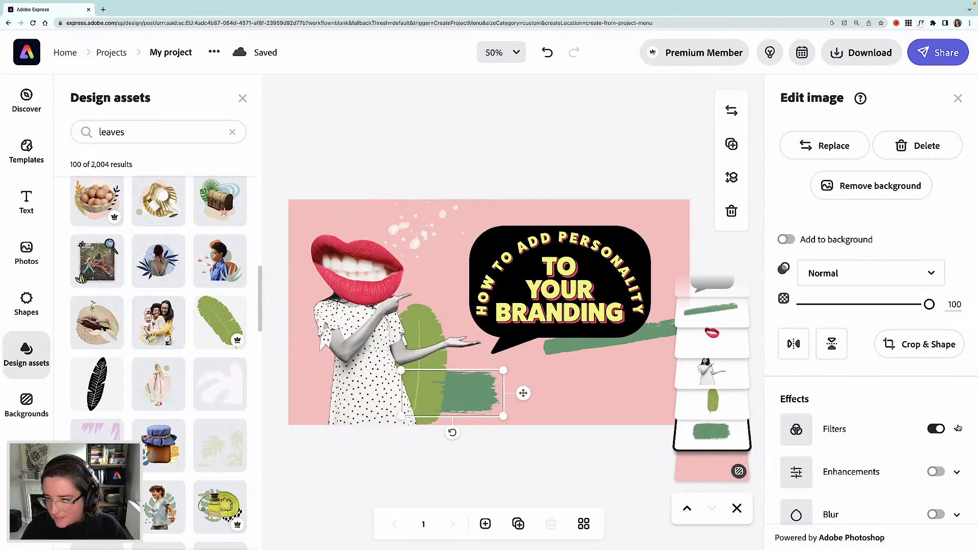
click(956, 429)
scroll(867, 481, down, 2)
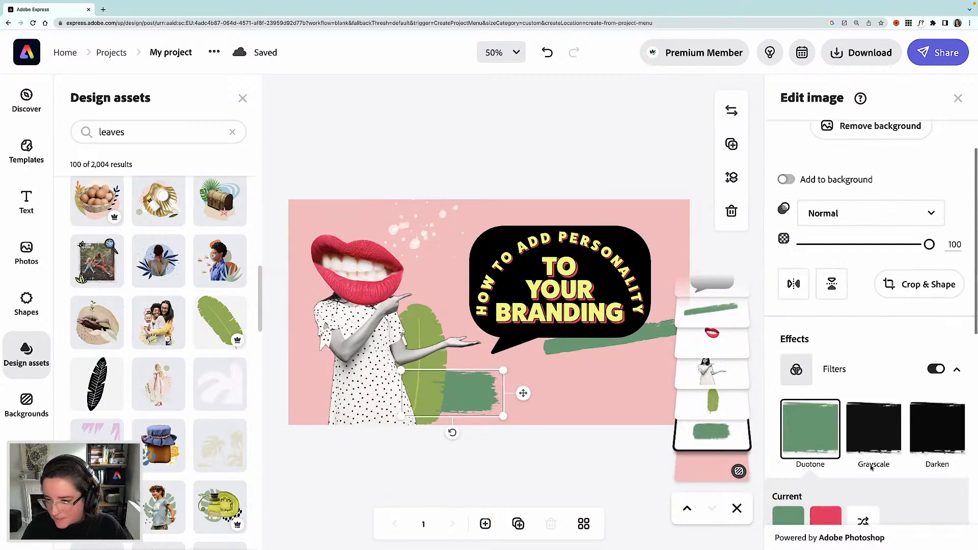
click(872, 412)
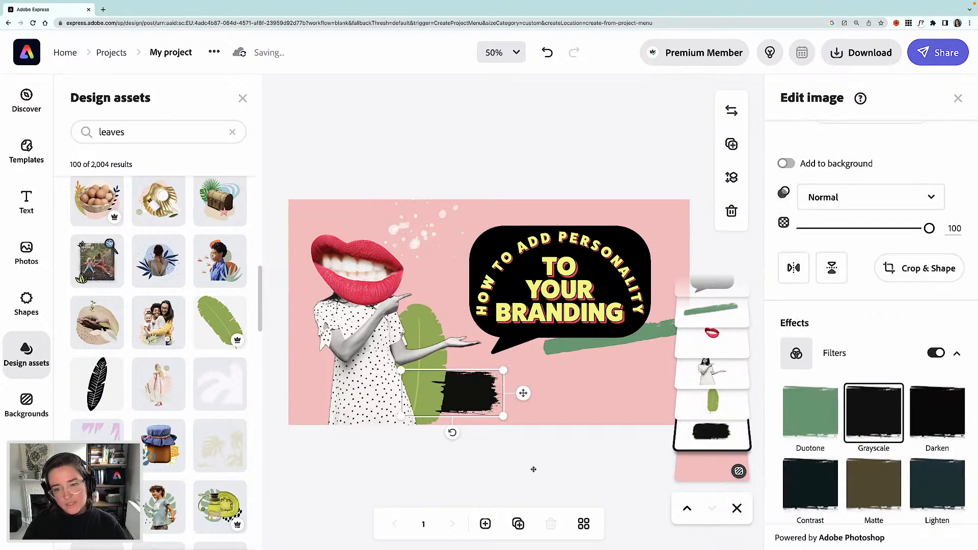
Recolor the thin brush stroke behind the speech bubble by sampling the leaf's green (87AA46) as its Duotone shadows color
click(562, 350)
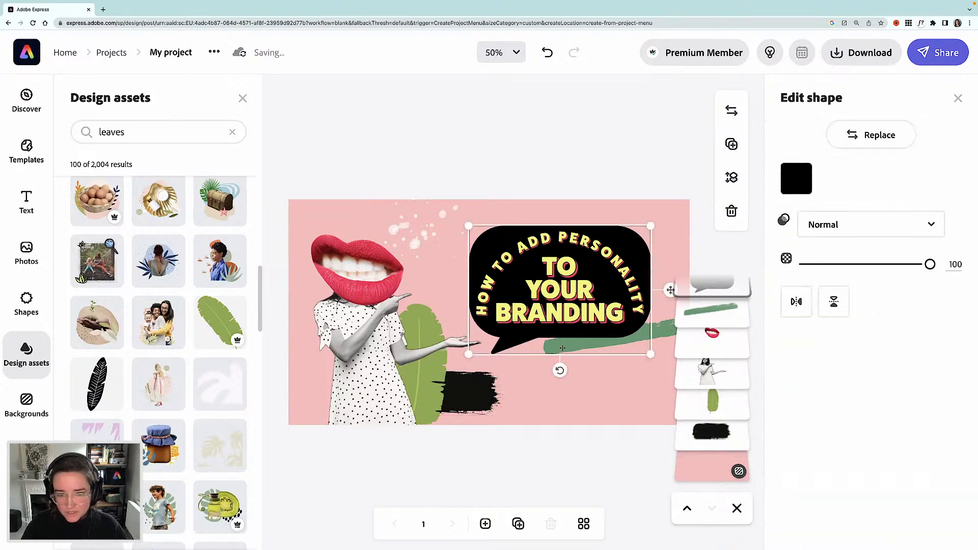
click(667, 334)
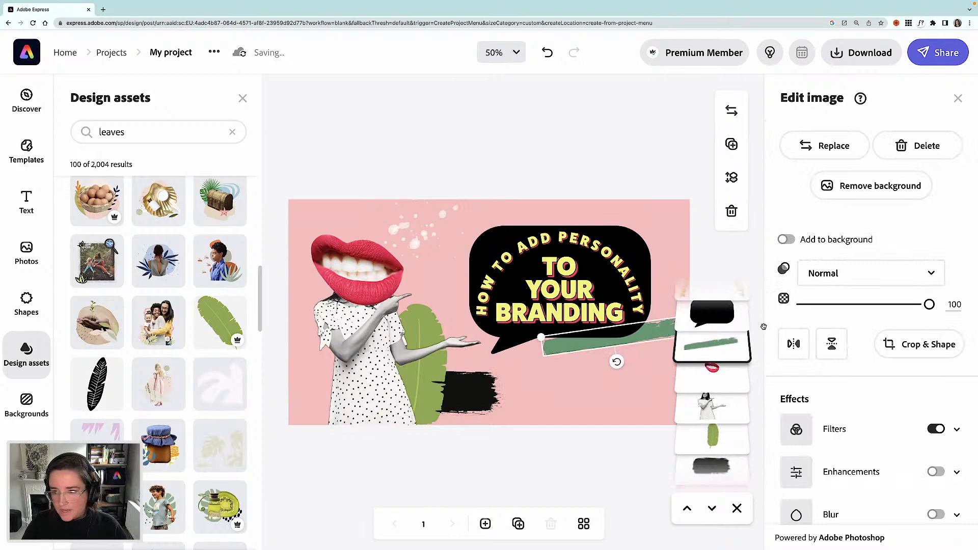
click(881, 447)
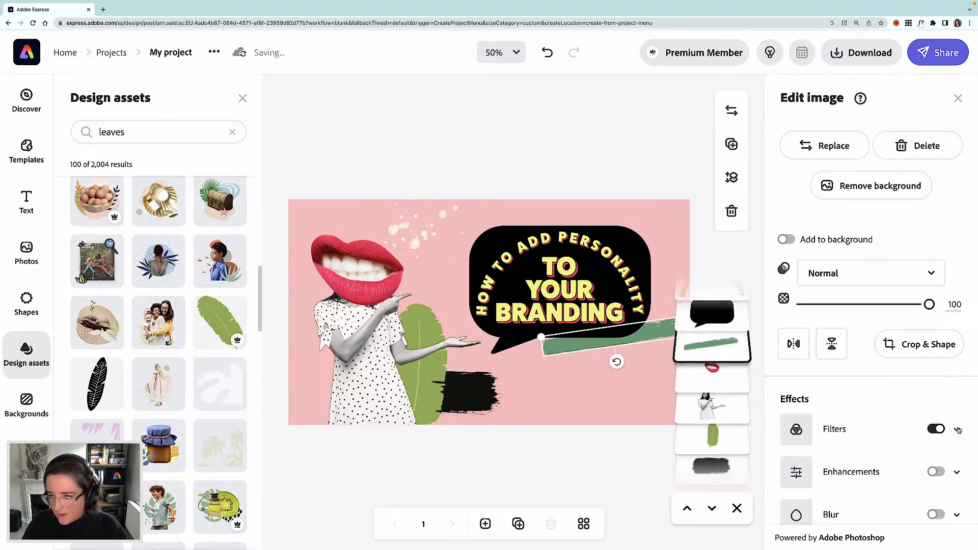
scroll(880, 443, down, 3)
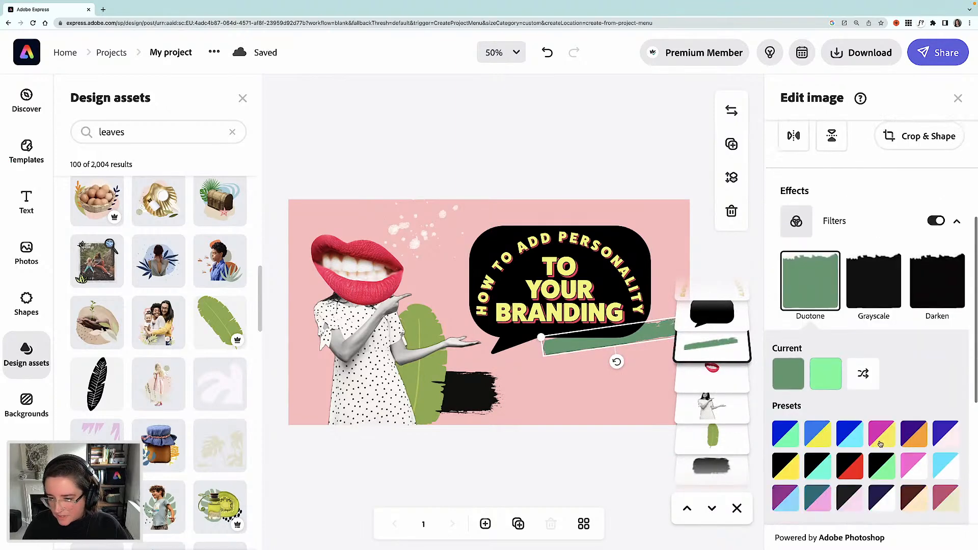
click(788, 359)
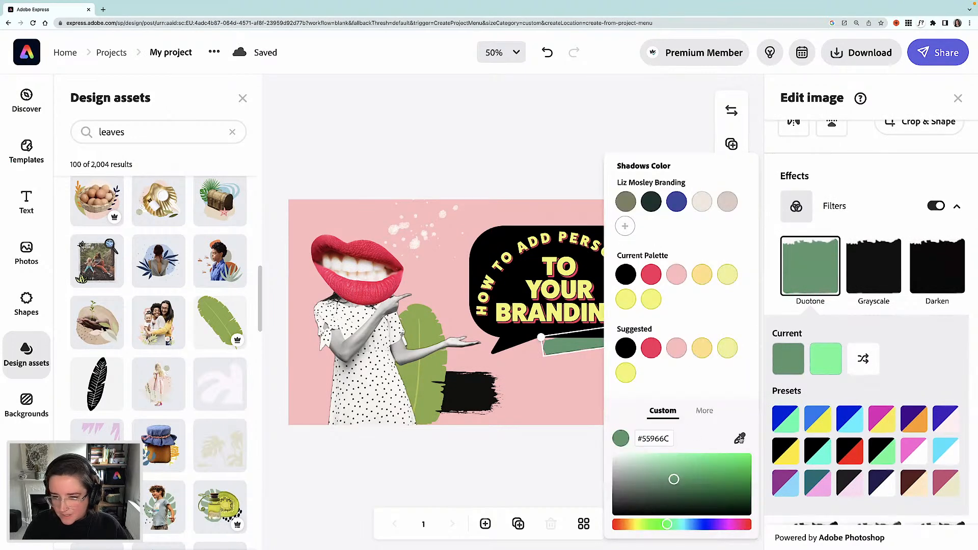
click(740, 438)
click(433, 371)
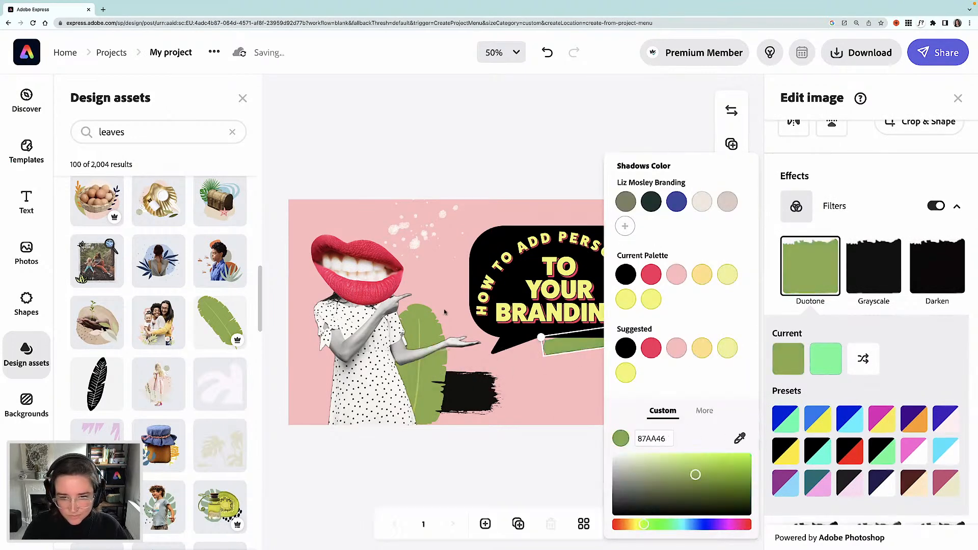
click(479, 163)
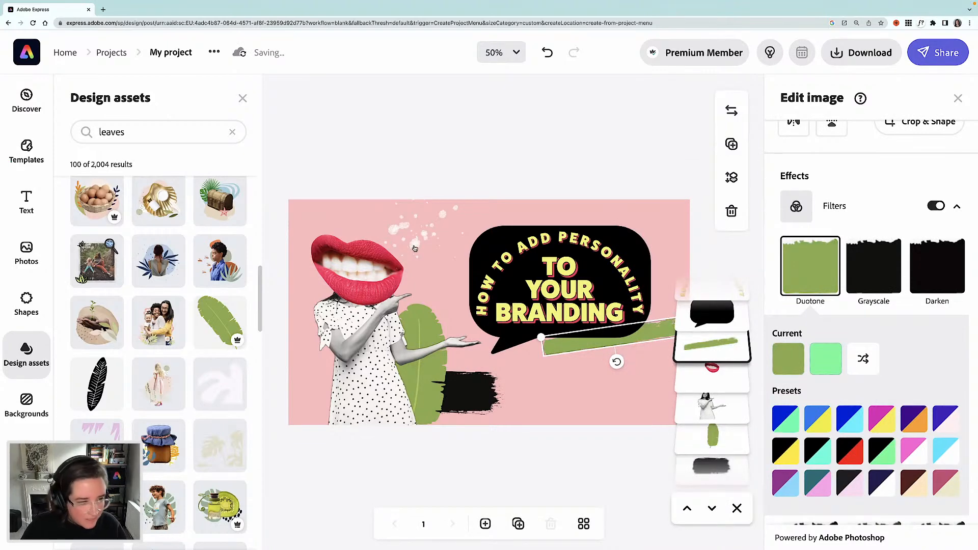
Add the black leaf with white veins, shrink it, and tilt it against the left edge of the woman's dress
scroll(65, 374, down, 2)
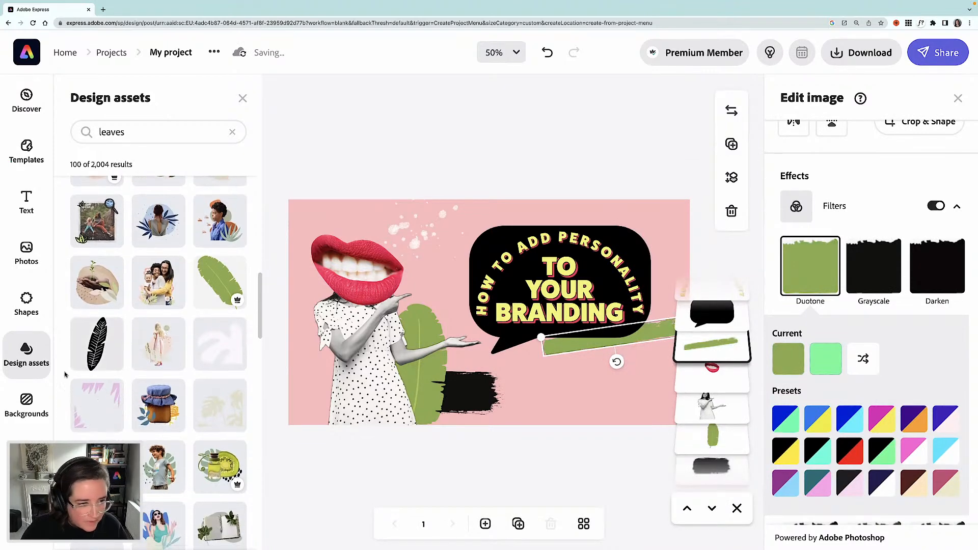
click(92, 350)
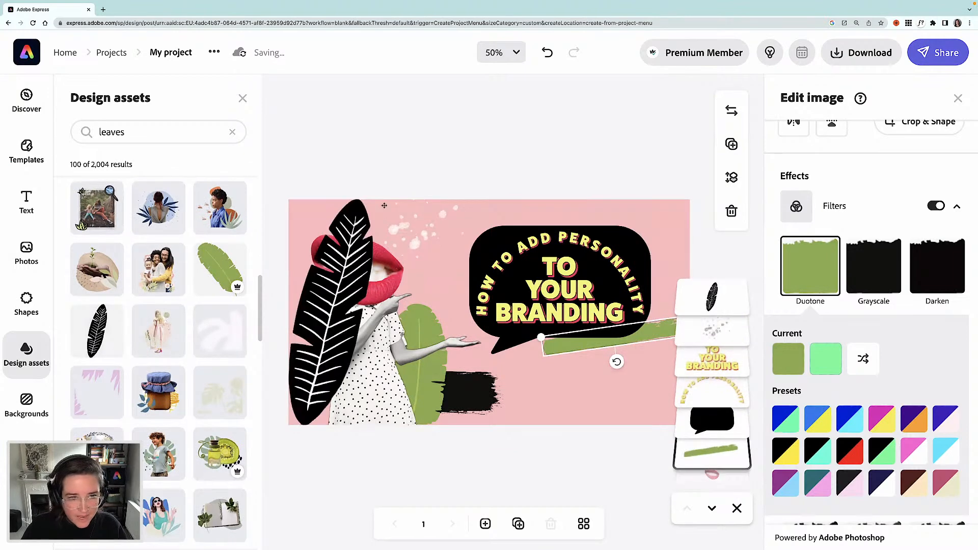
drag(373, 200, 324, 326)
drag(318, 403, 343, 395)
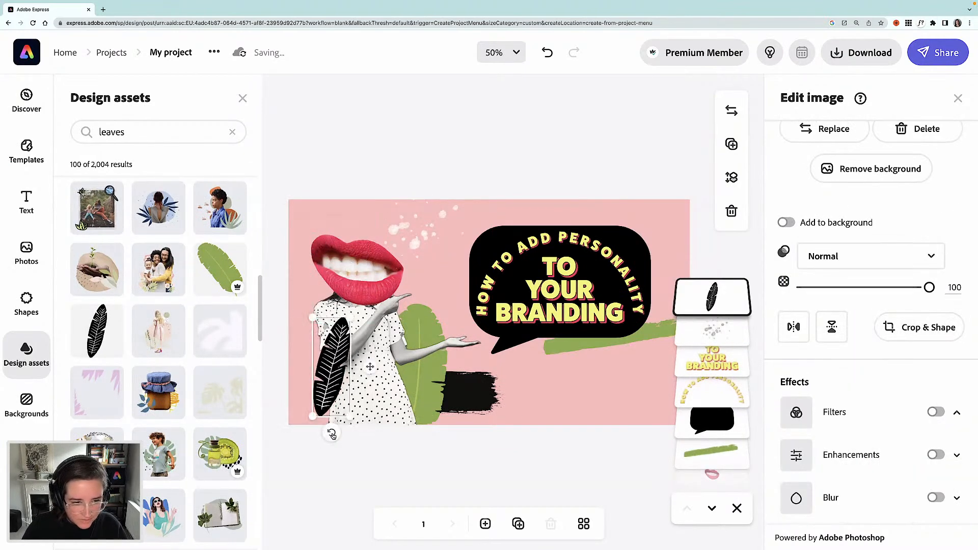
drag(330, 437, 353, 434)
drag(333, 384, 329, 401)
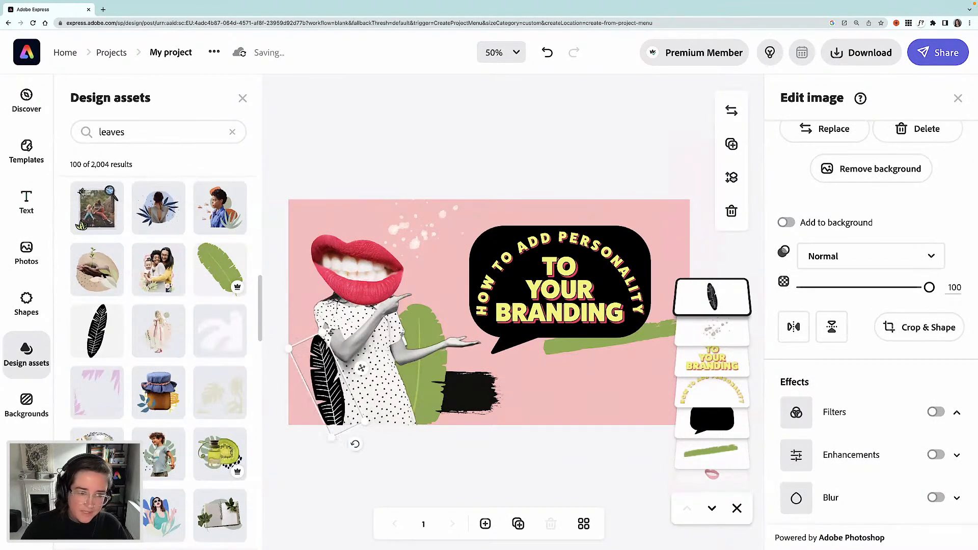
drag(320, 332, 322, 339)
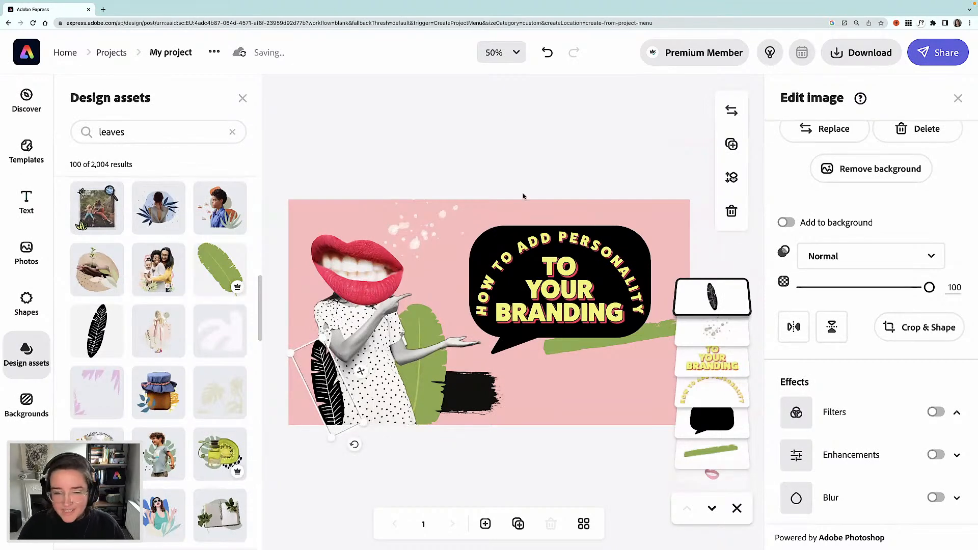
Duplicate the white paint splatter and move the copy to the lower-right corner of the thumbnail, below the speech bubble
click(408, 242)
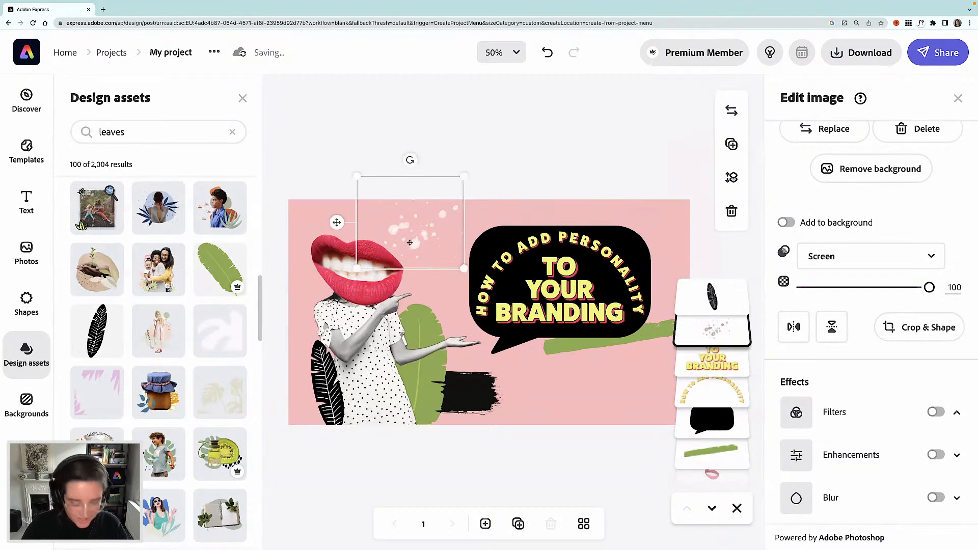
key(ctrl+d)
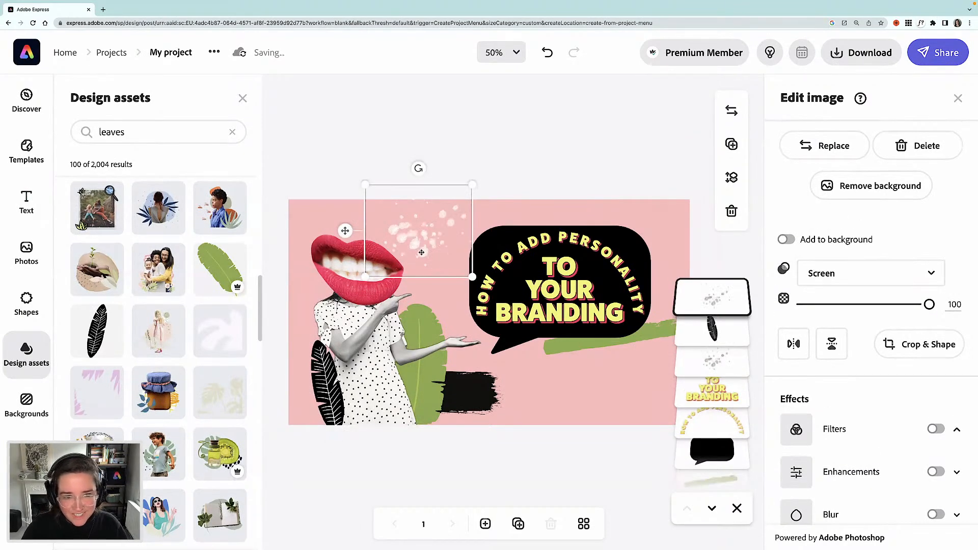
drag(420, 252, 649, 403)
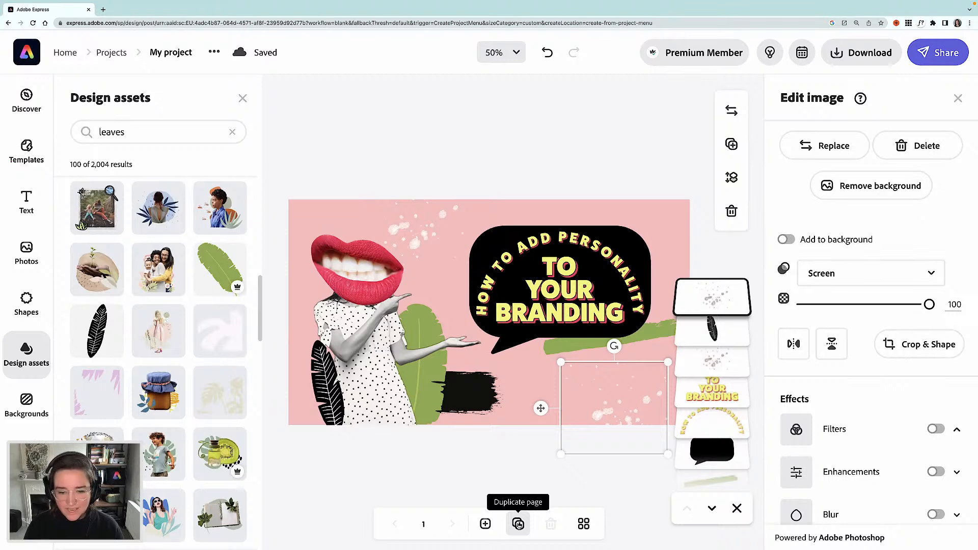
Duplicate the thumbnail page, view both pages side by side, and return to editing the second one
click(518, 524)
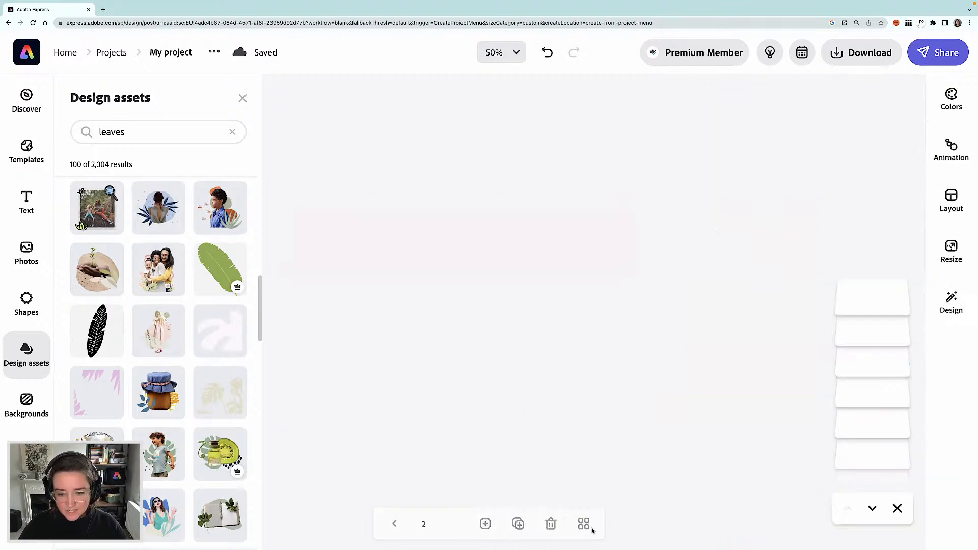
click(583, 524)
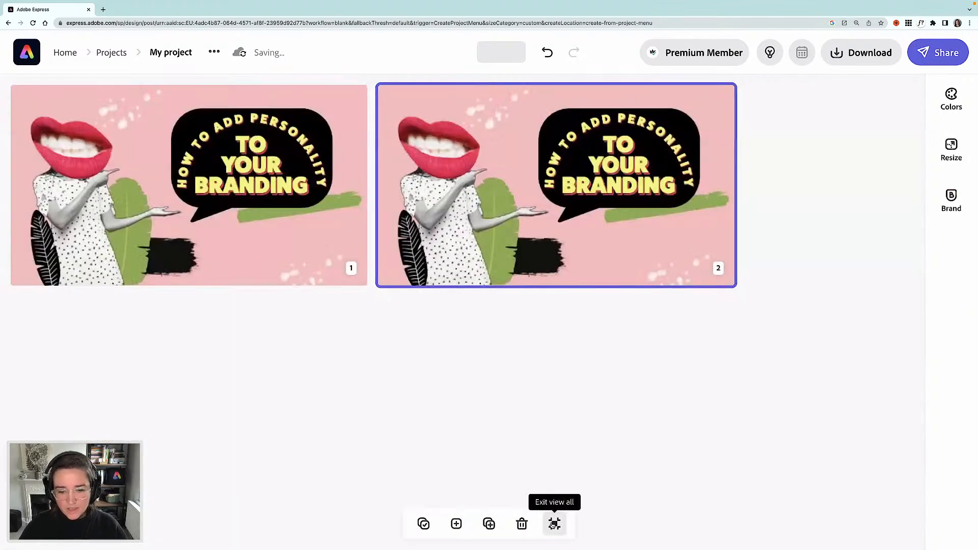
click(554, 525)
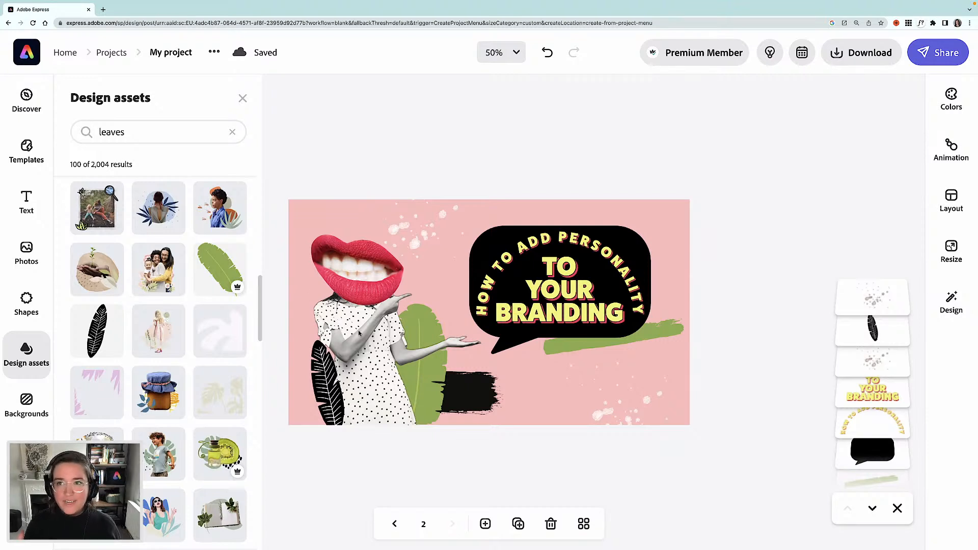
Browse the color themes and apply the Bold palette of magenta, orange, yellow, green and light blue to the second page
click(950, 99)
scroll(835, 432, down, 5)
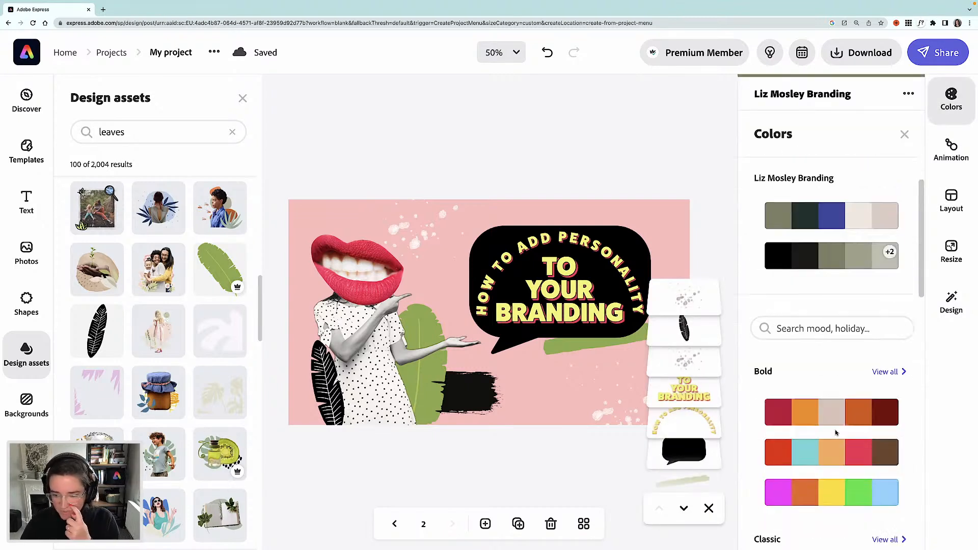
scroll(835, 430, down, 5)
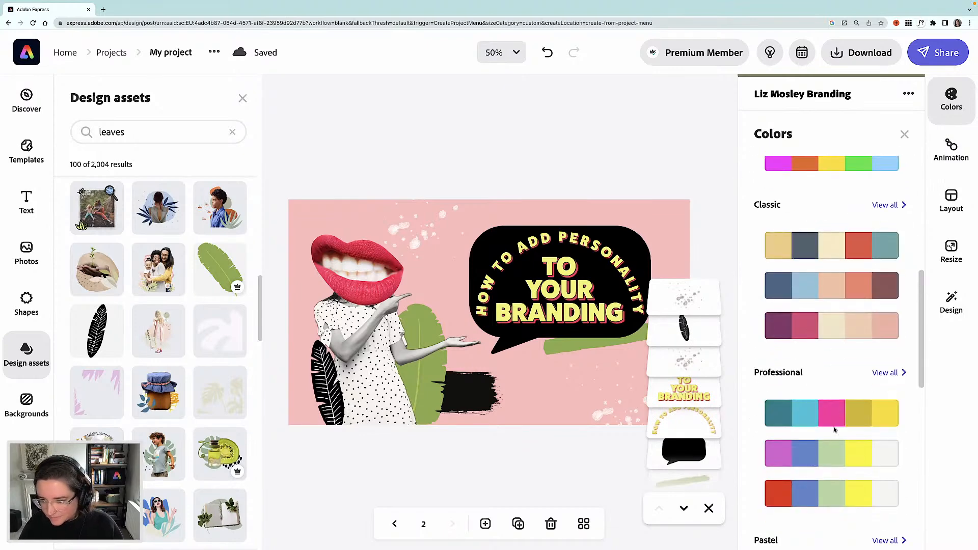
scroll(835, 430, down, 3)
scroll(834, 429, down, 5)
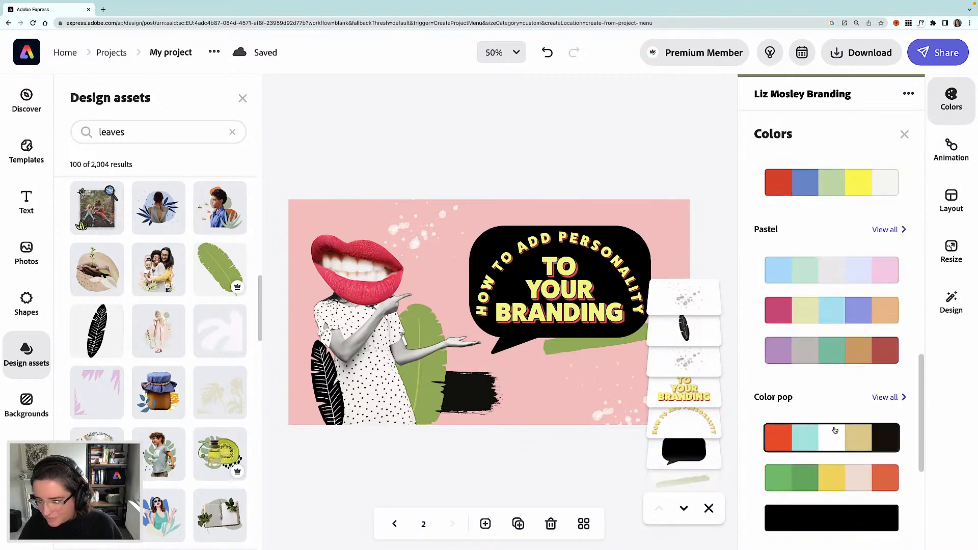
scroll(834, 430, up, 6)
scroll(834, 430, up, 5)
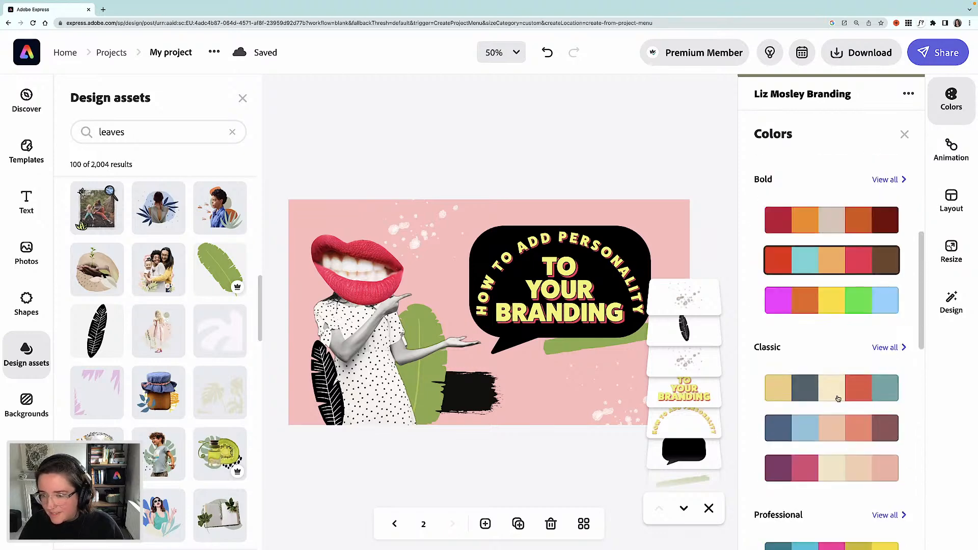
scroll(846, 225, up, 5)
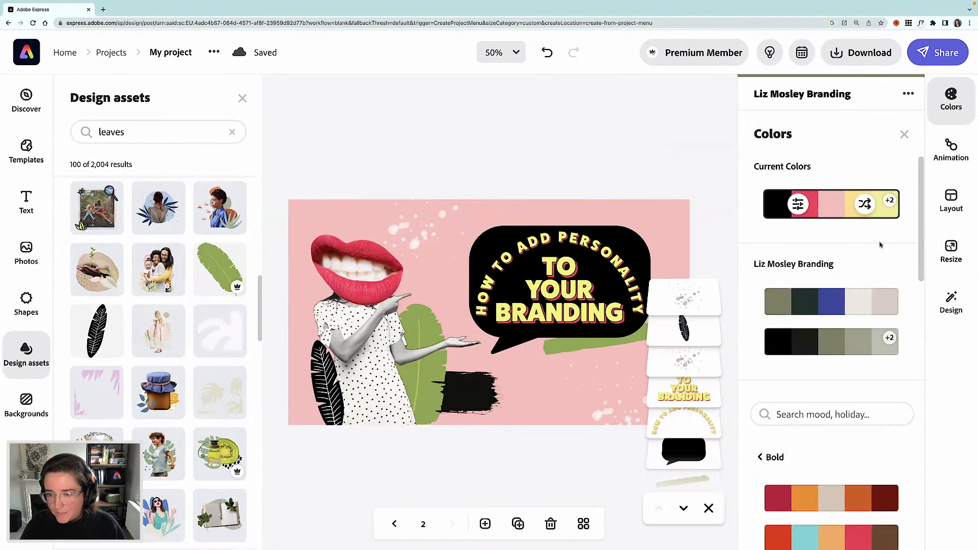
scroll(836, 333, down, 6)
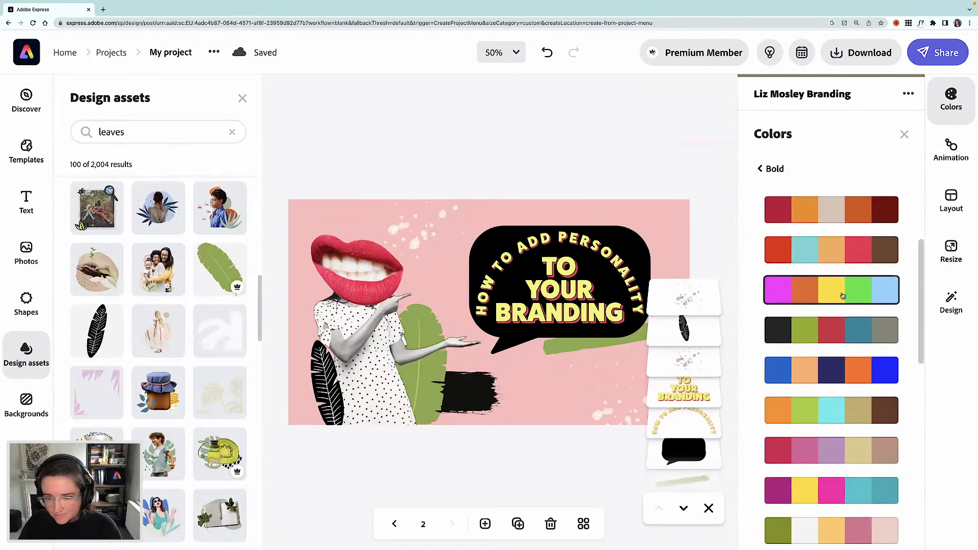
click(842, 295)
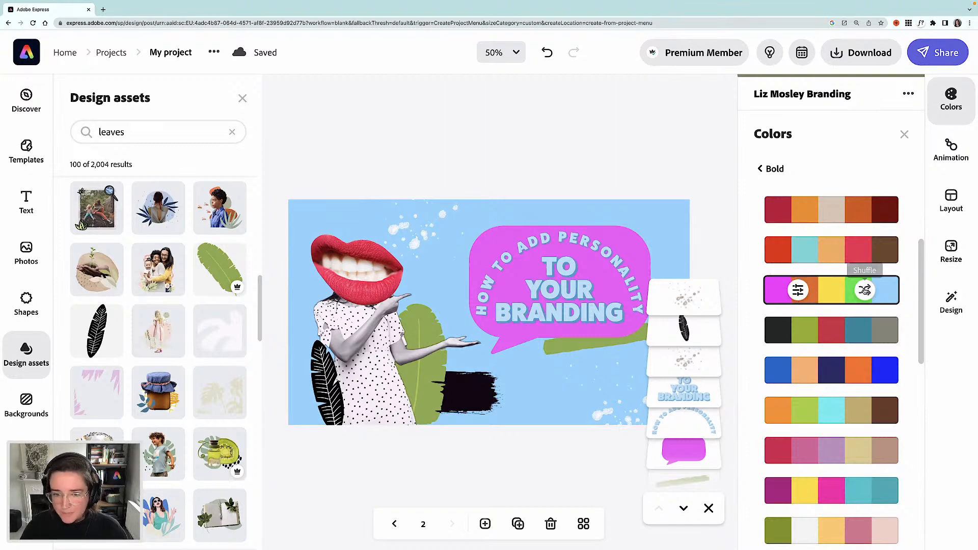
Shuffle the applied palette repeatedly until the second page has a yellow background with a purple speech bubble
click(864, 290)
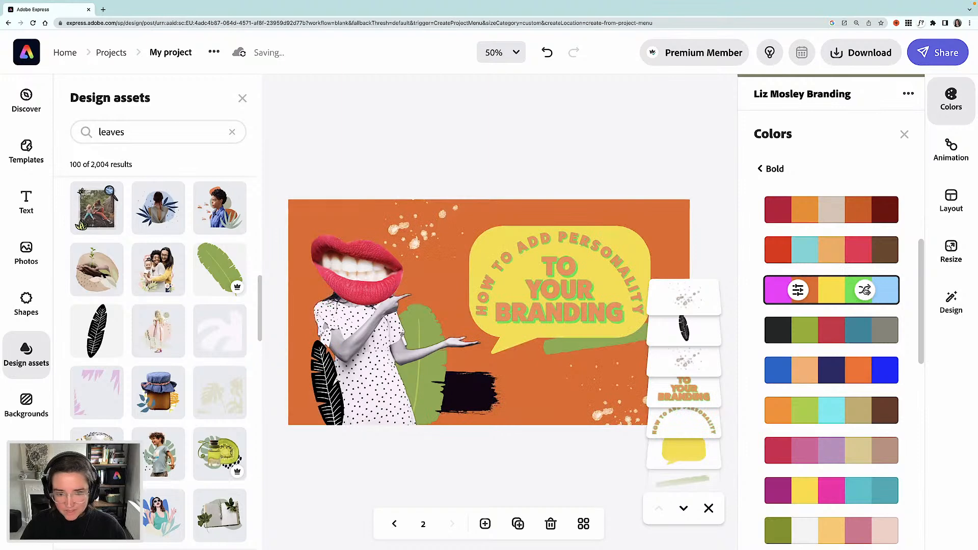
click(864, 290)
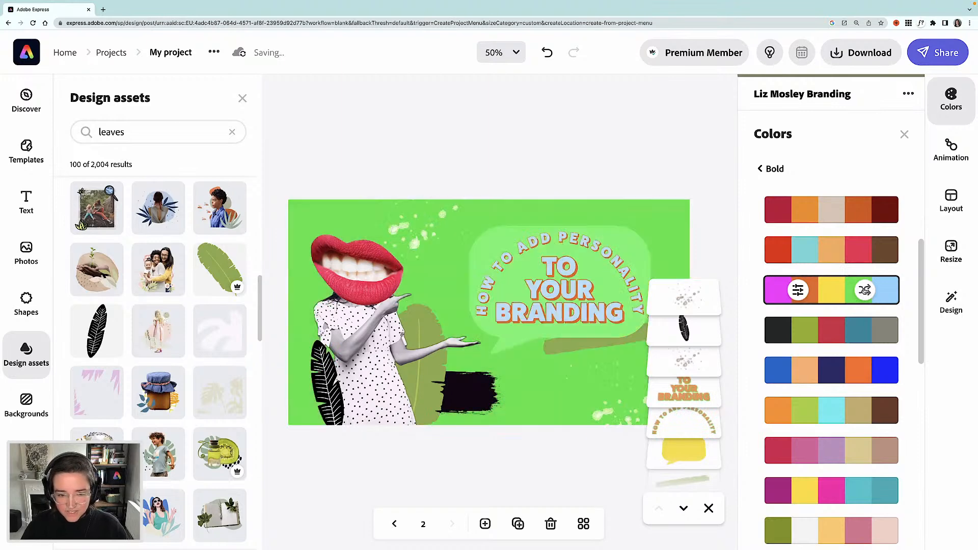
click(864, 290)
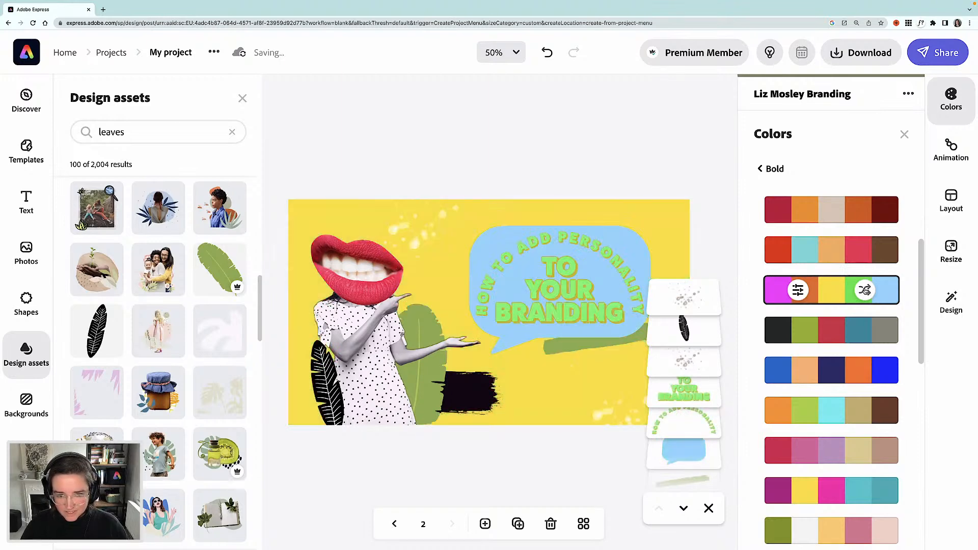
click(864, 290)
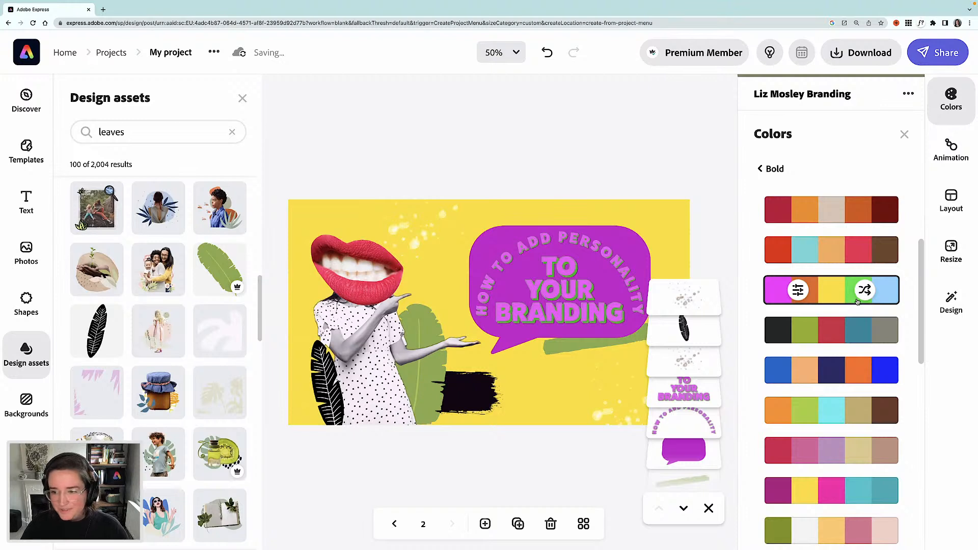
scroll(852, 304, down, 1)
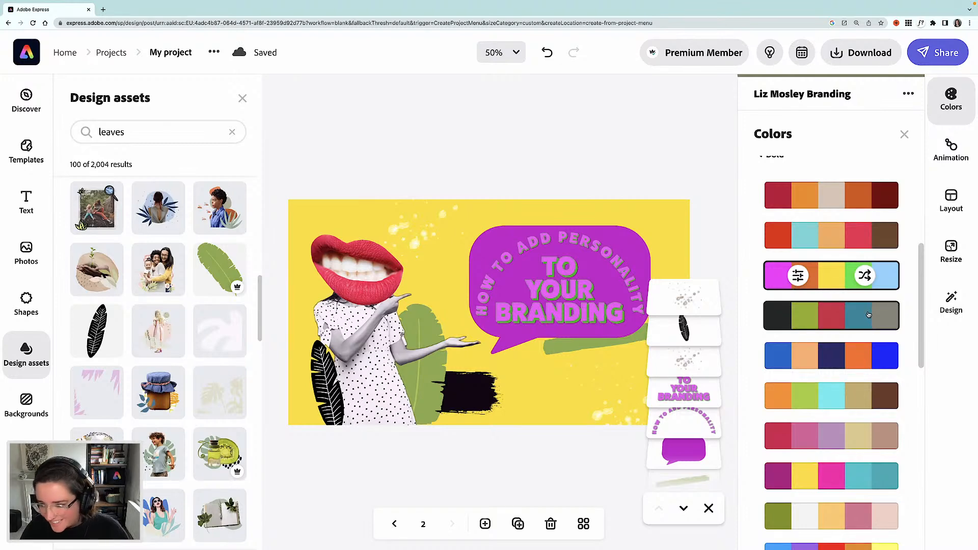
Try the blue, purple, red, orange and yellow palette on the second page and replace it with the pink, crimson, navy, teal and orange one
scroll(868, 314, down, 5)
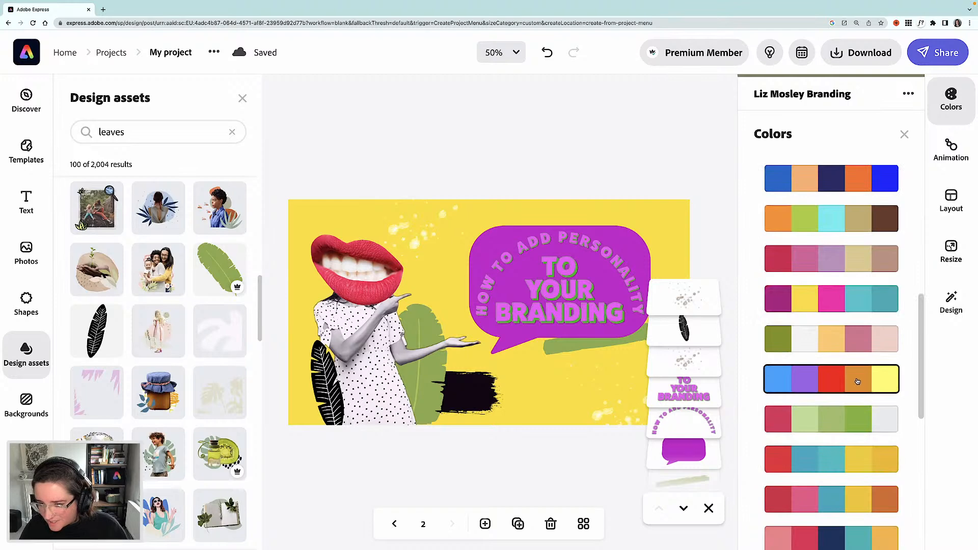
click(857, 381)
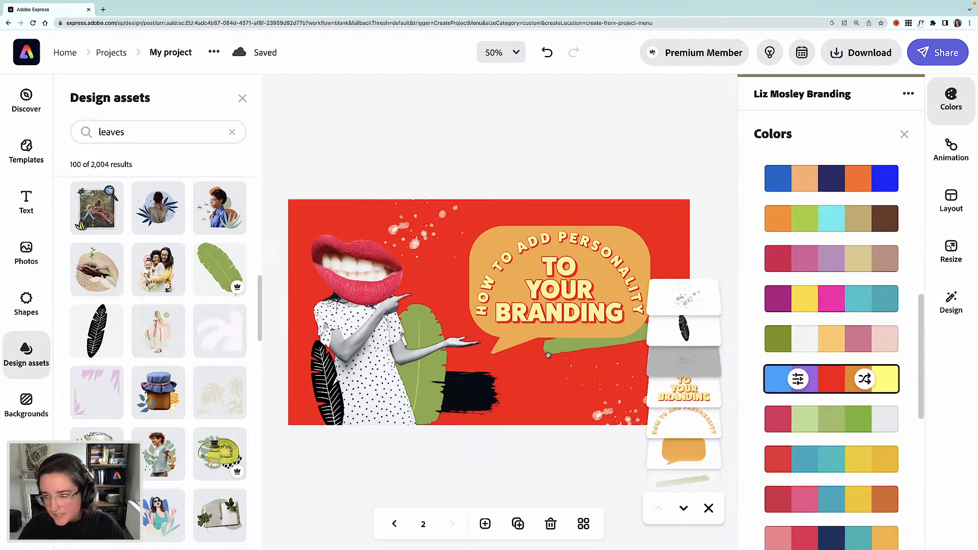
scroll(823, 325, down, 5)
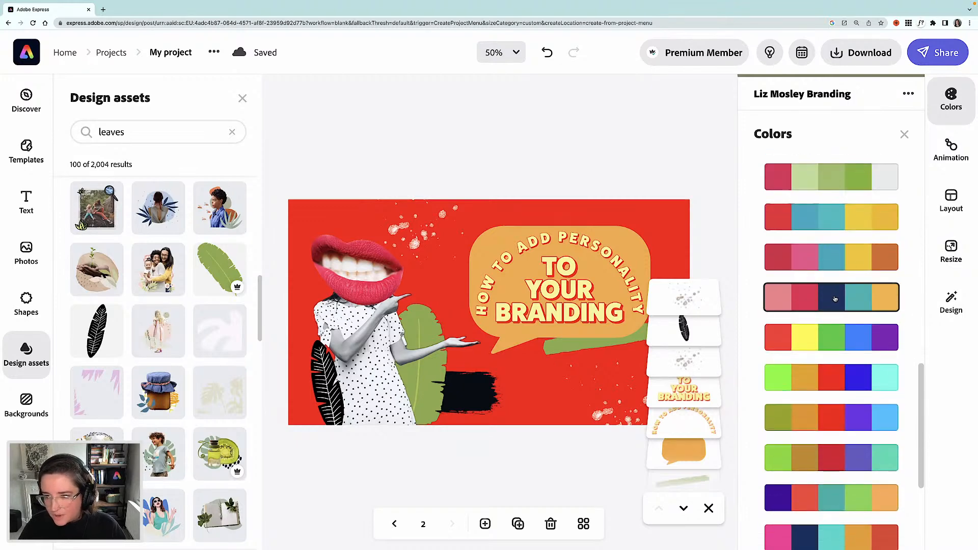
click(834, 299)
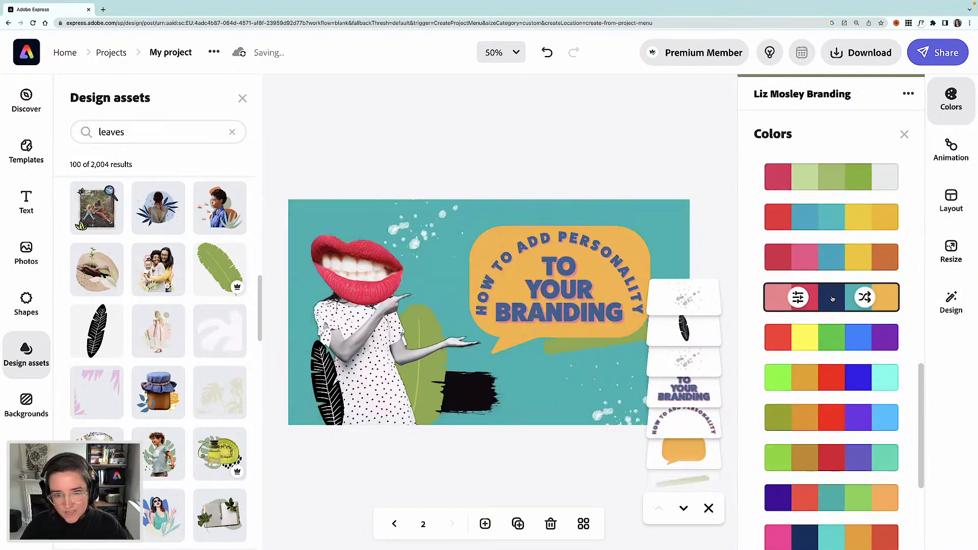
Duplicate the teal thumbnail page to create a third page for another color version
scroll(833, 303, down, 1)
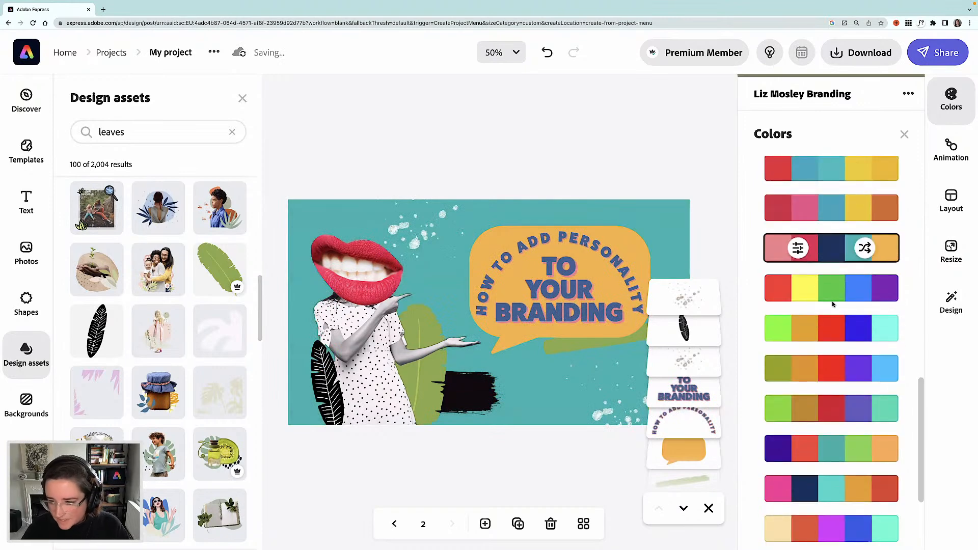
scroll(833, 304, down, 3)
scroll(834, 304, down, 3)
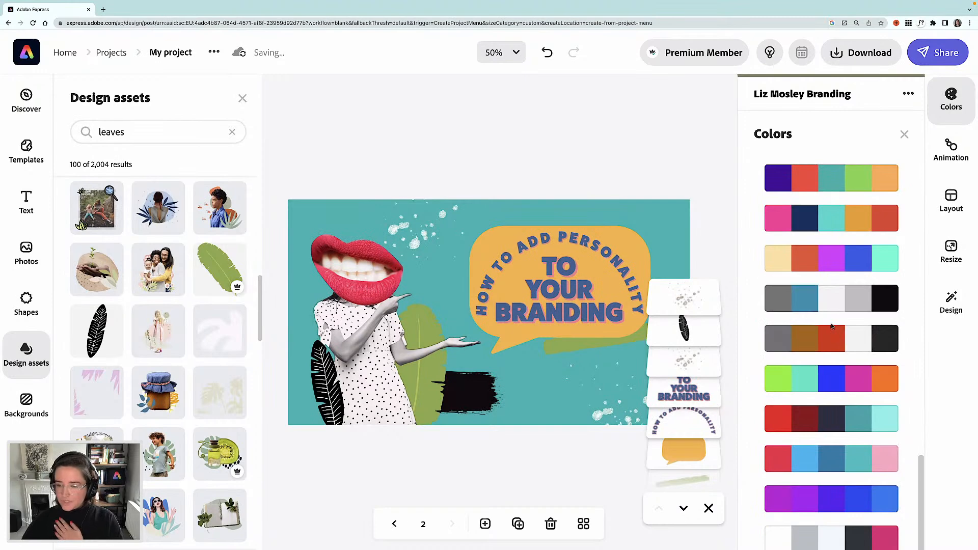
scroll(827, 347, down, 1)
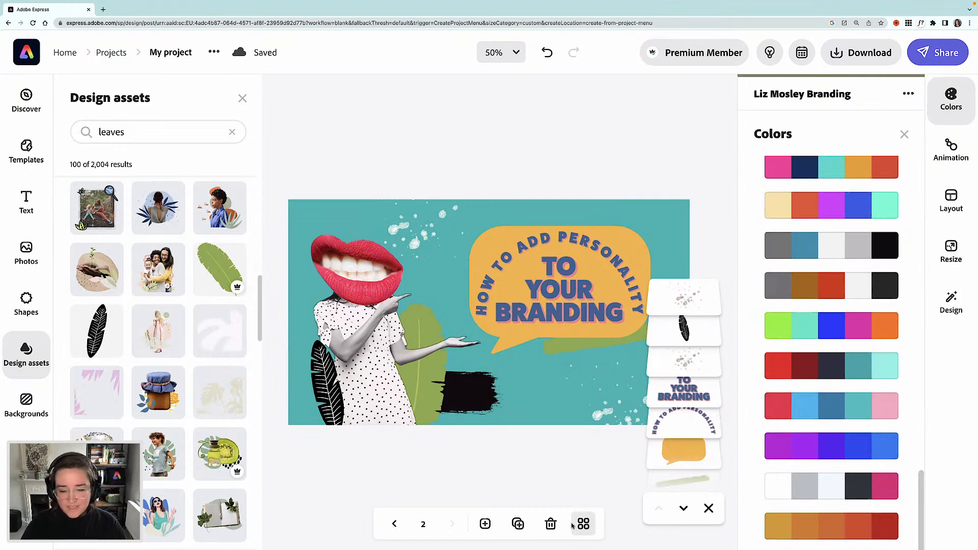
click(518, 525)
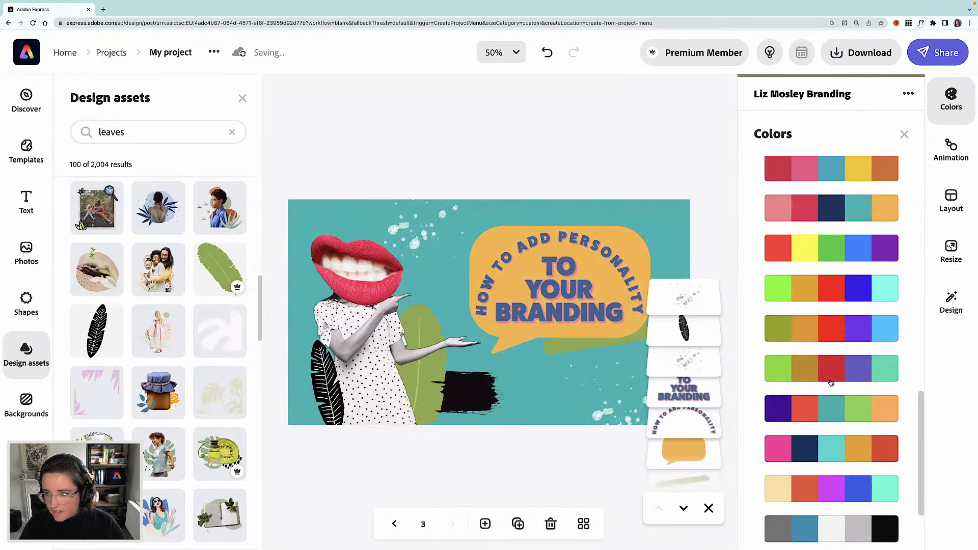
Apply the red, yellow, green, blue and purple palette to the third page and shuffle it to a blue background with a green speech bubble
scroll(830, 383, up, 5)
click(830, 389)
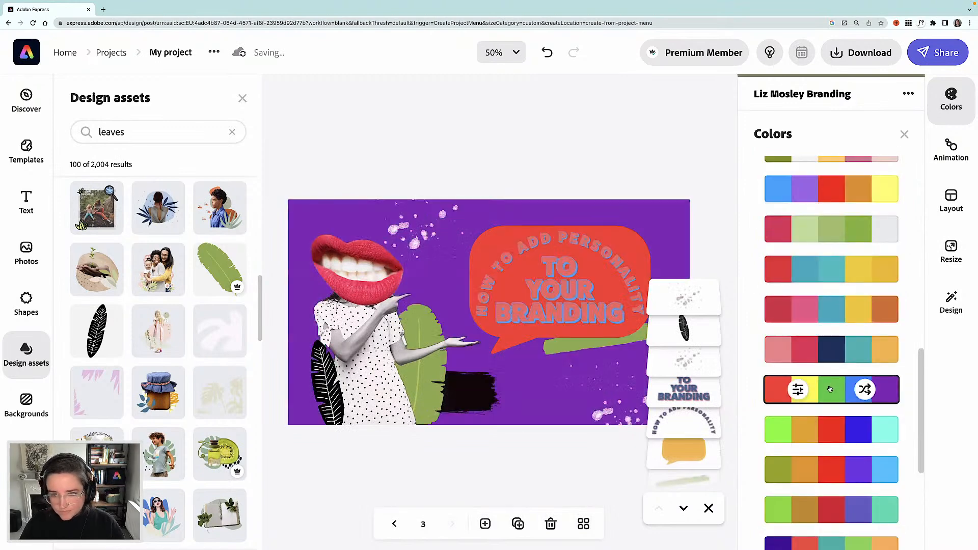
click(865, 390)
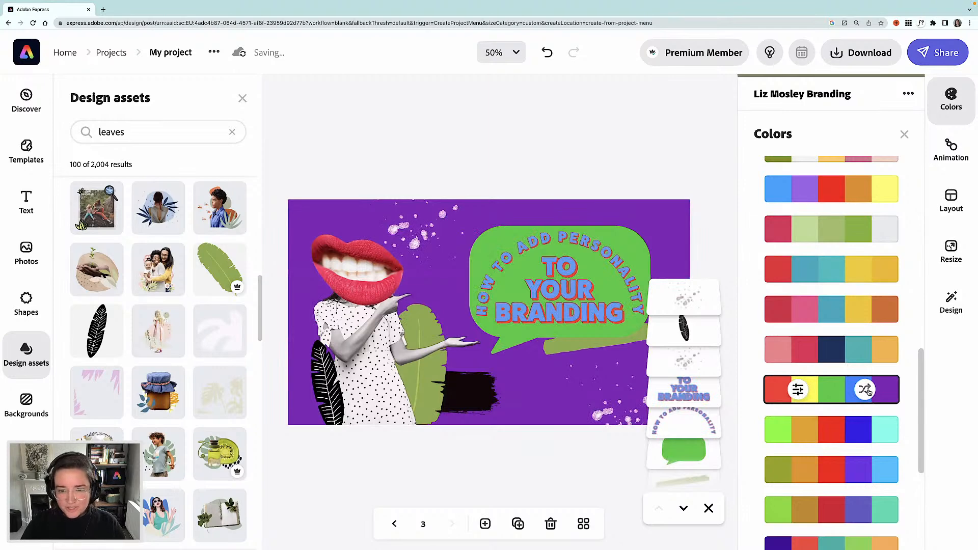
click(865, 390)
click(866, 390)
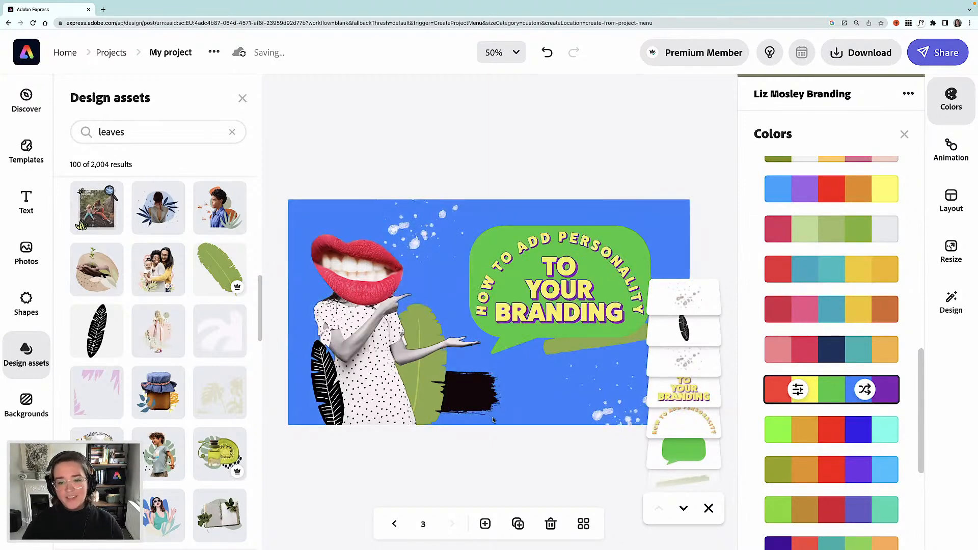
Show all pages in the overview and compare the color versions of the thumbnail
click(583, 524)
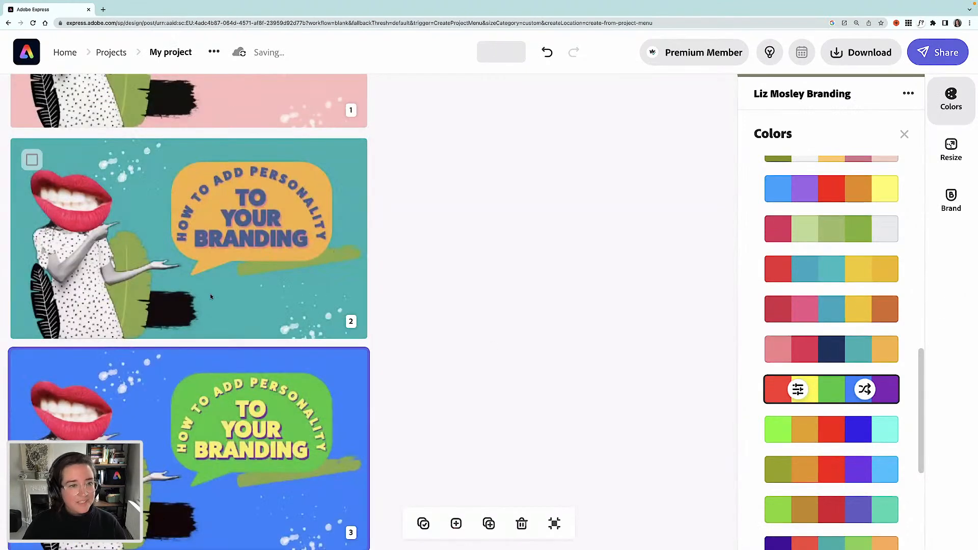
scroll(208, 295, up, 3)
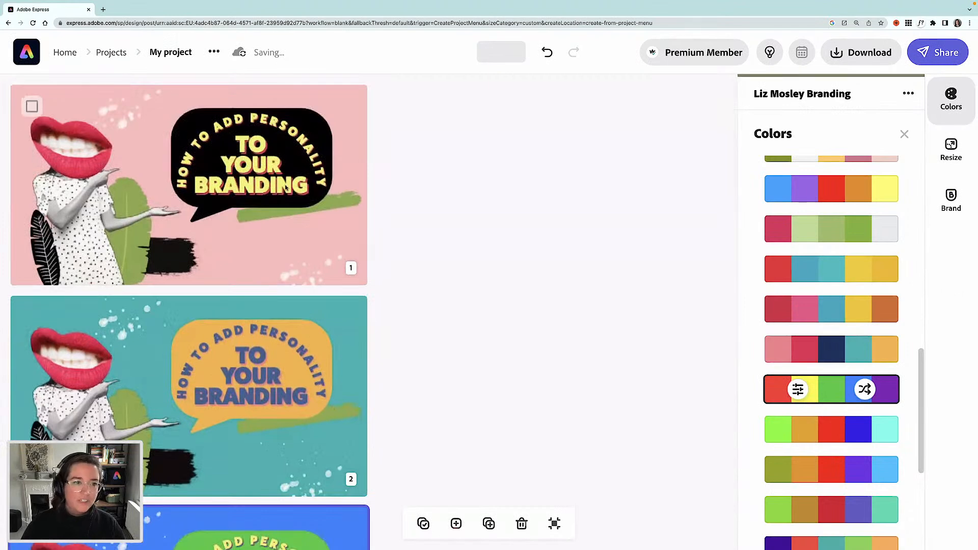
scroll(234, 328, down, 2)
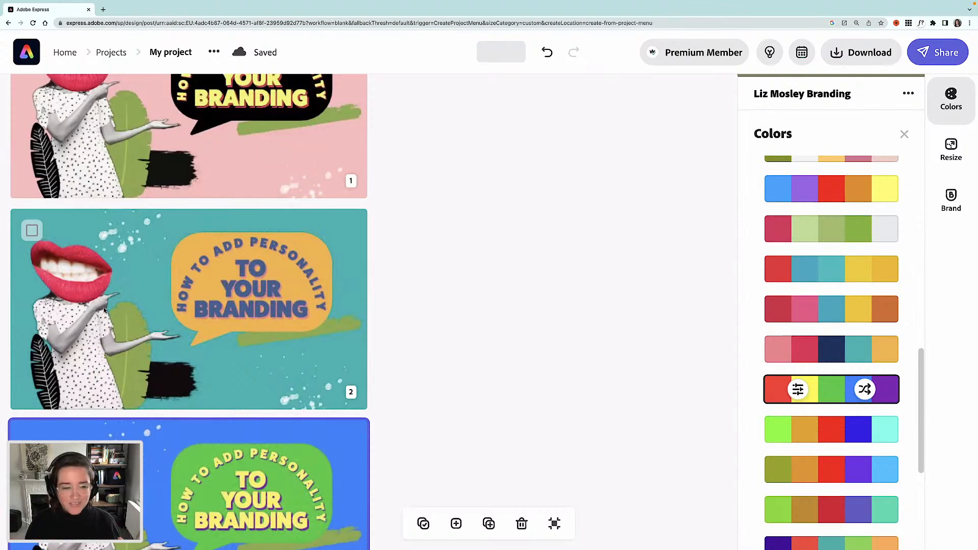
scroll(105, 310, down, 2)
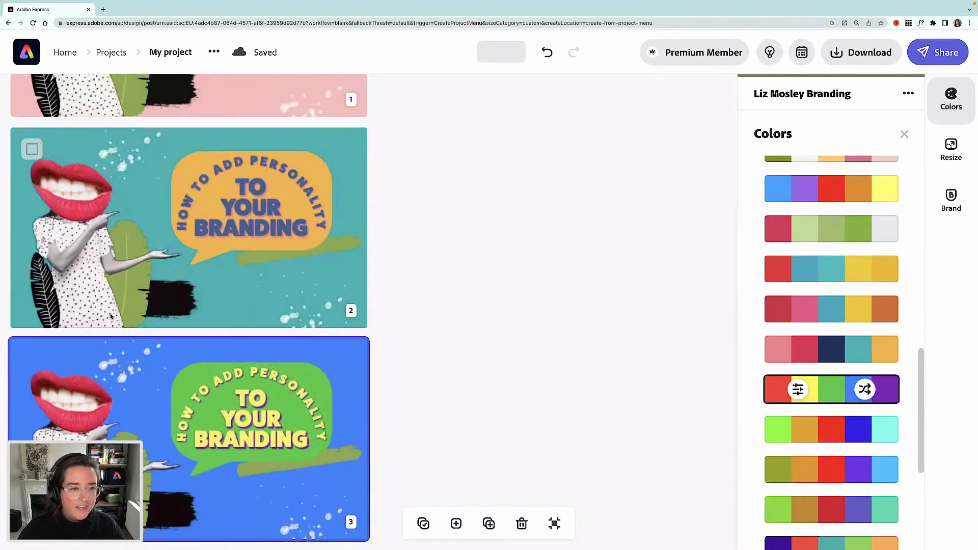
scroll(111, 315, up, 2)
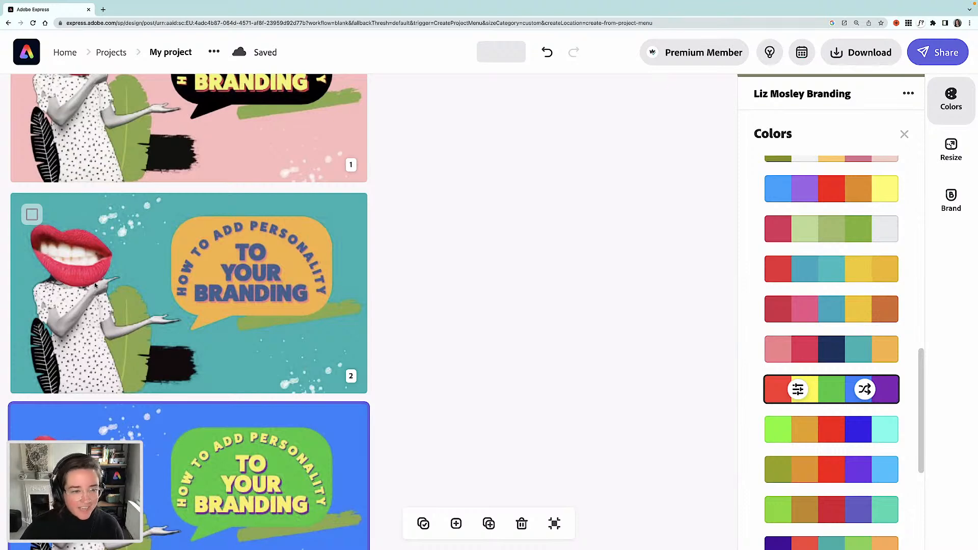
scroll(92, 285, up, 2)
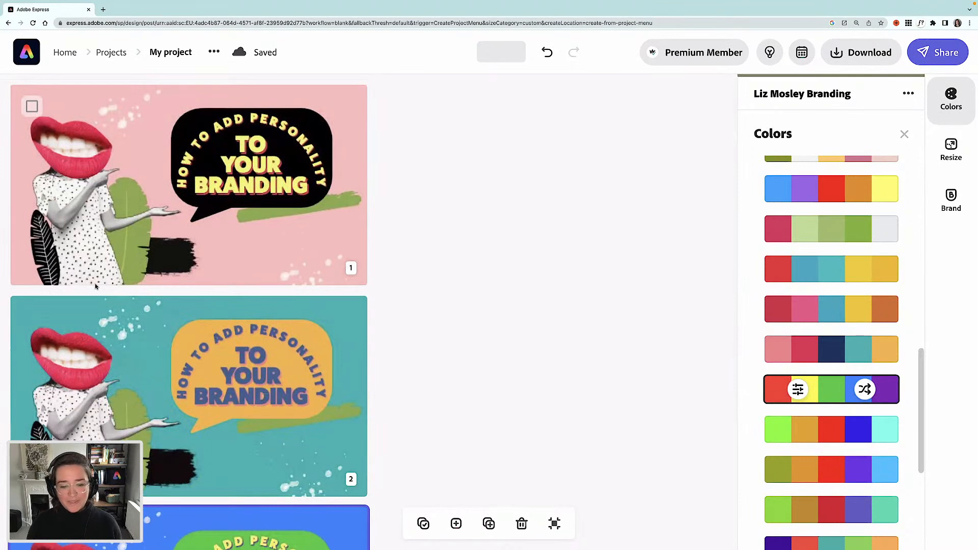